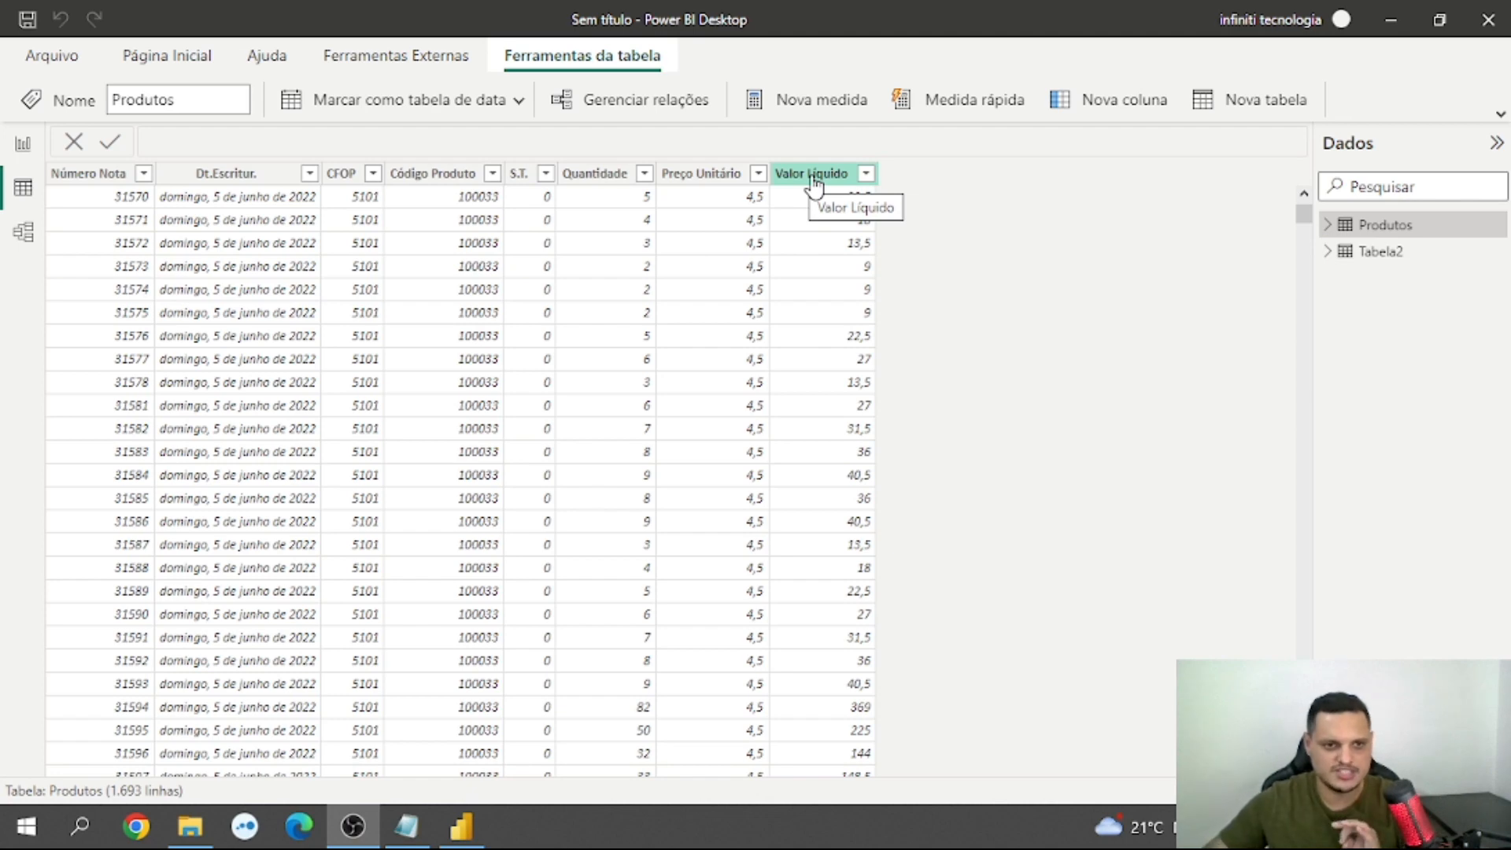
# Step: Insert an empty table visual on the report page, enlarge it and place it near the middle of the canvas
pyautogui.click(22, 149)
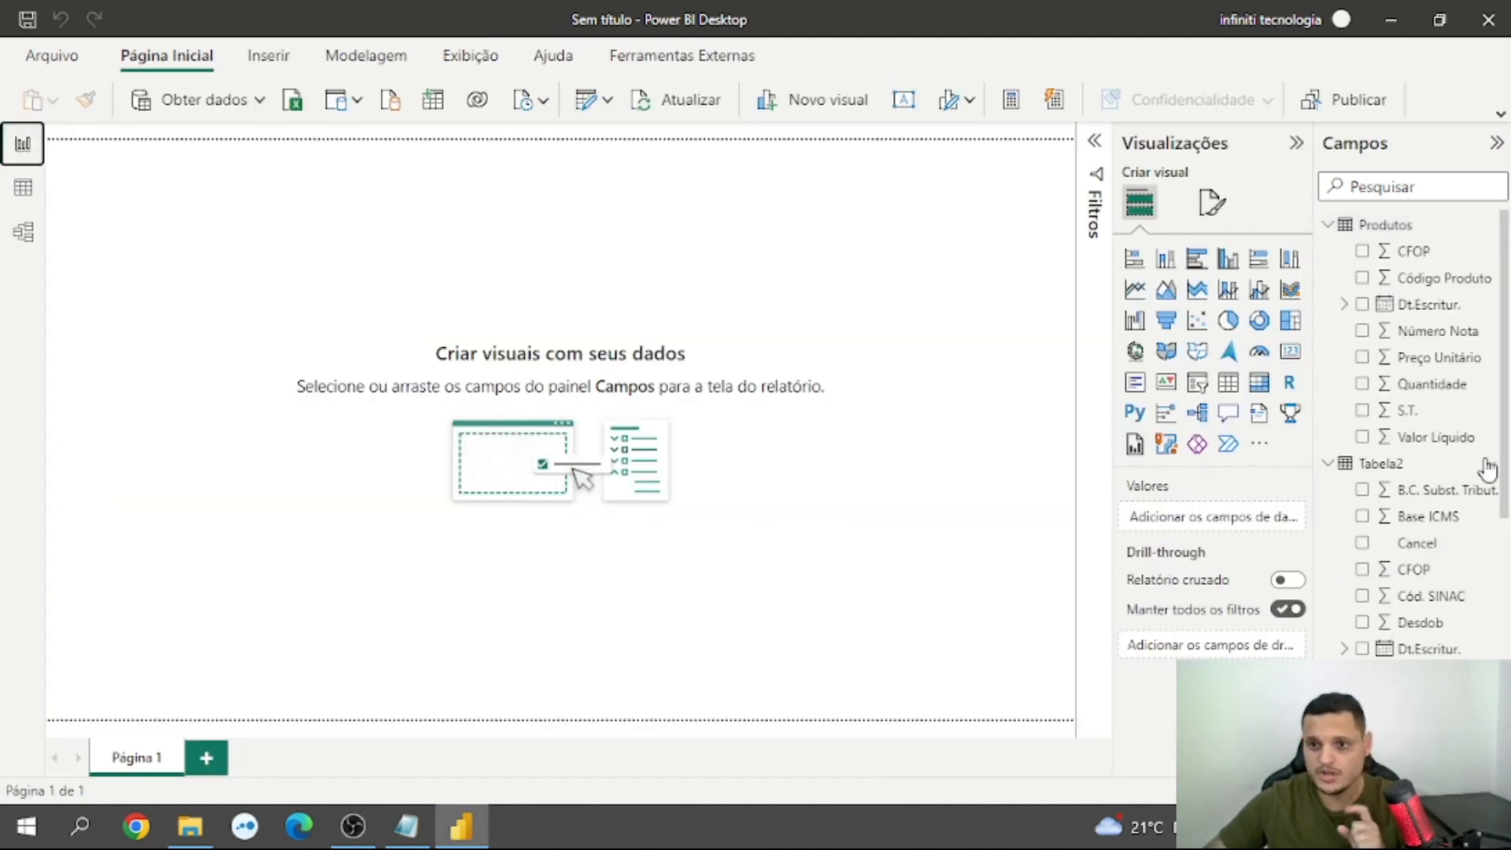
pyautogui.click(1229, 384)
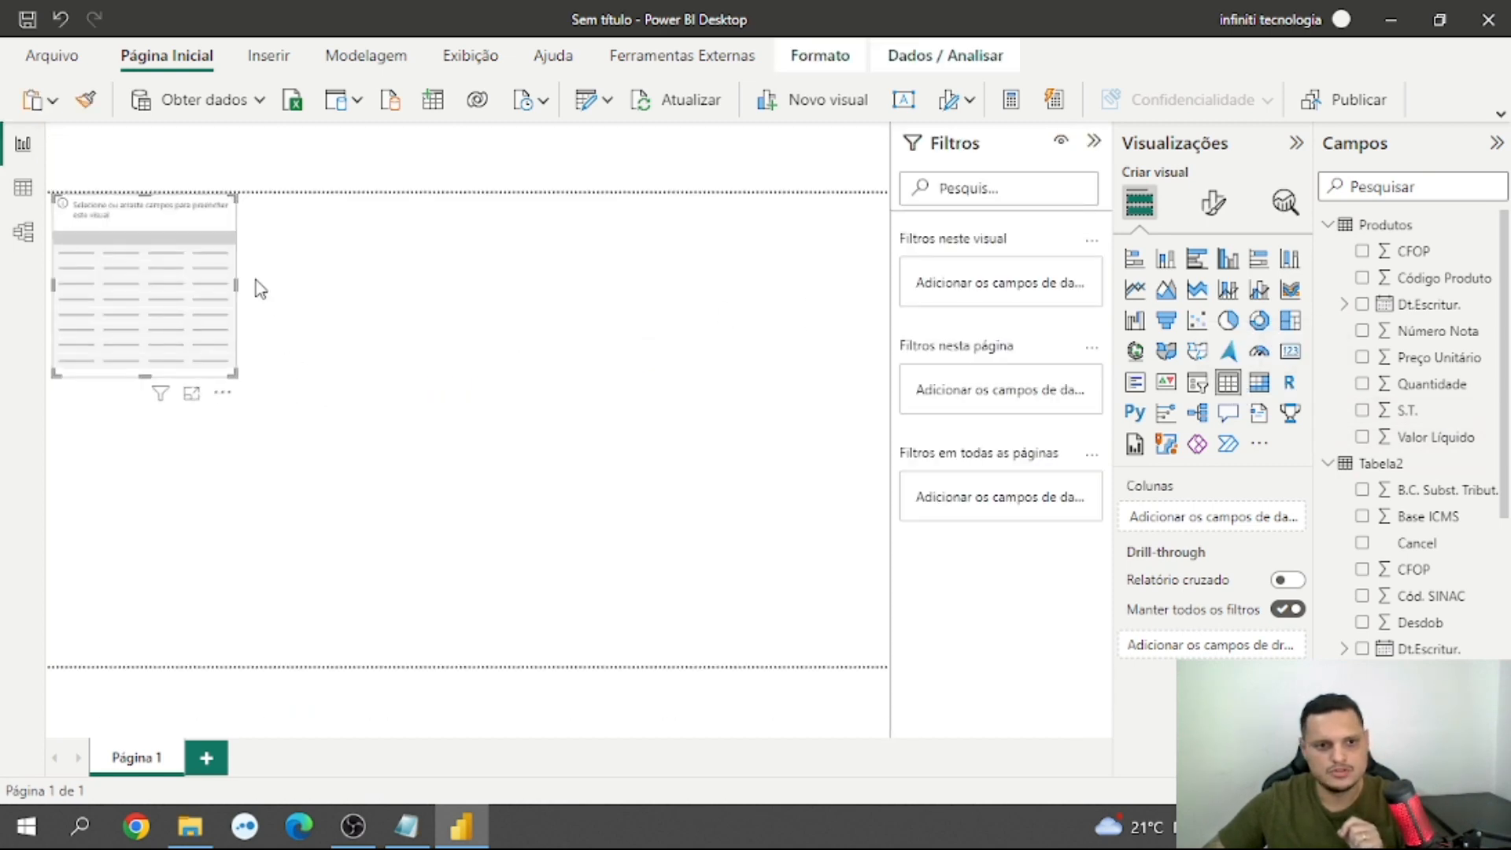
pyautogui.moveTo(236, 283); pyautogui.dragTo(582, 354)
pyautogui.moveTo(484, 428); pyautogui.dragTo(551, 543)
pyautogui.click(693, 402)
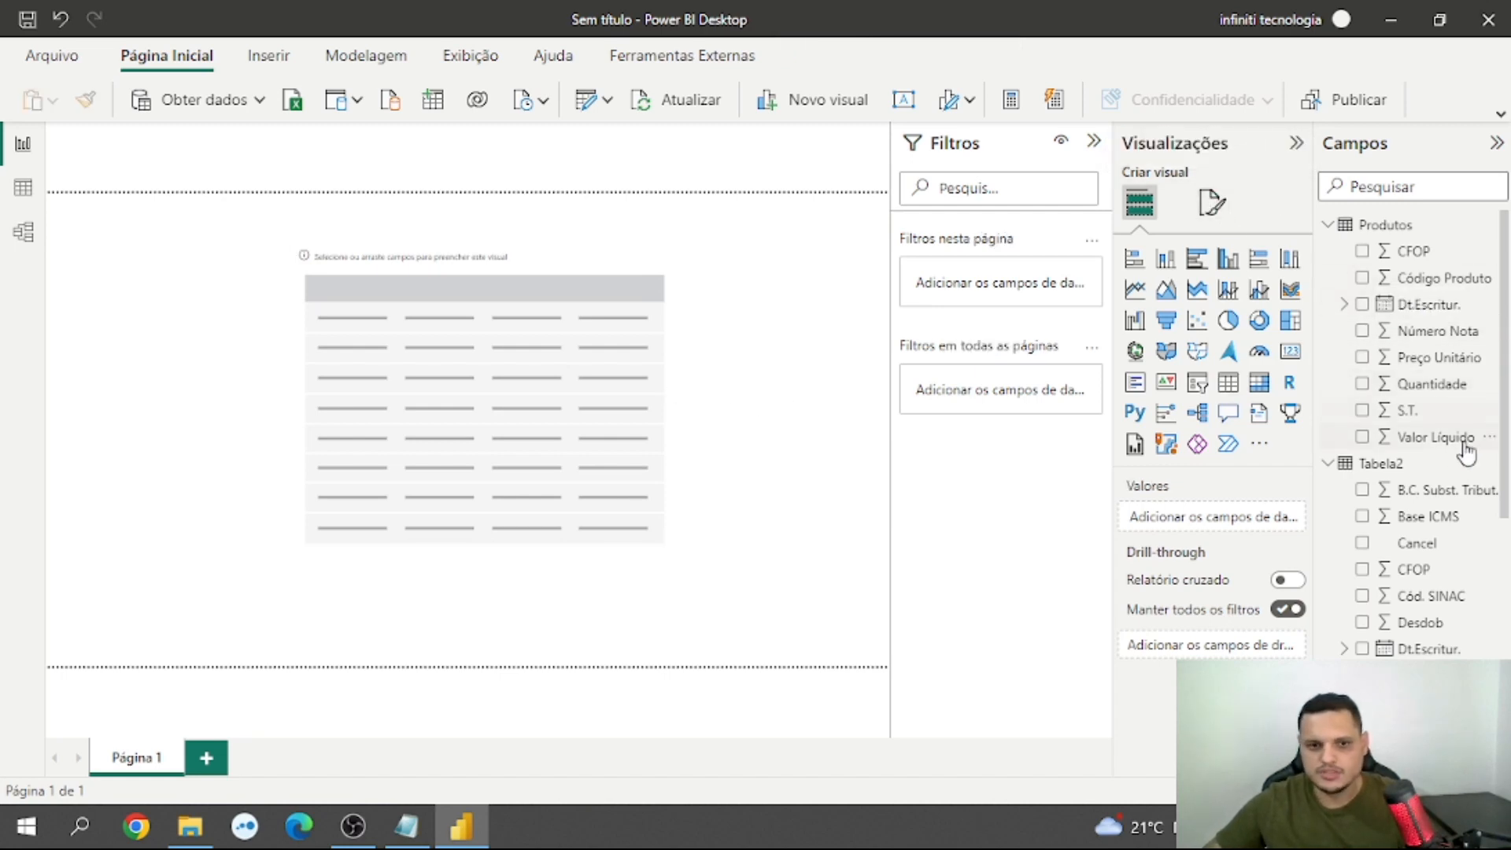
# Step: Add the CFOP field from Produtos to the table visual and set it to Não resumir
pyautogui.scroll(-5, 1477, 574)
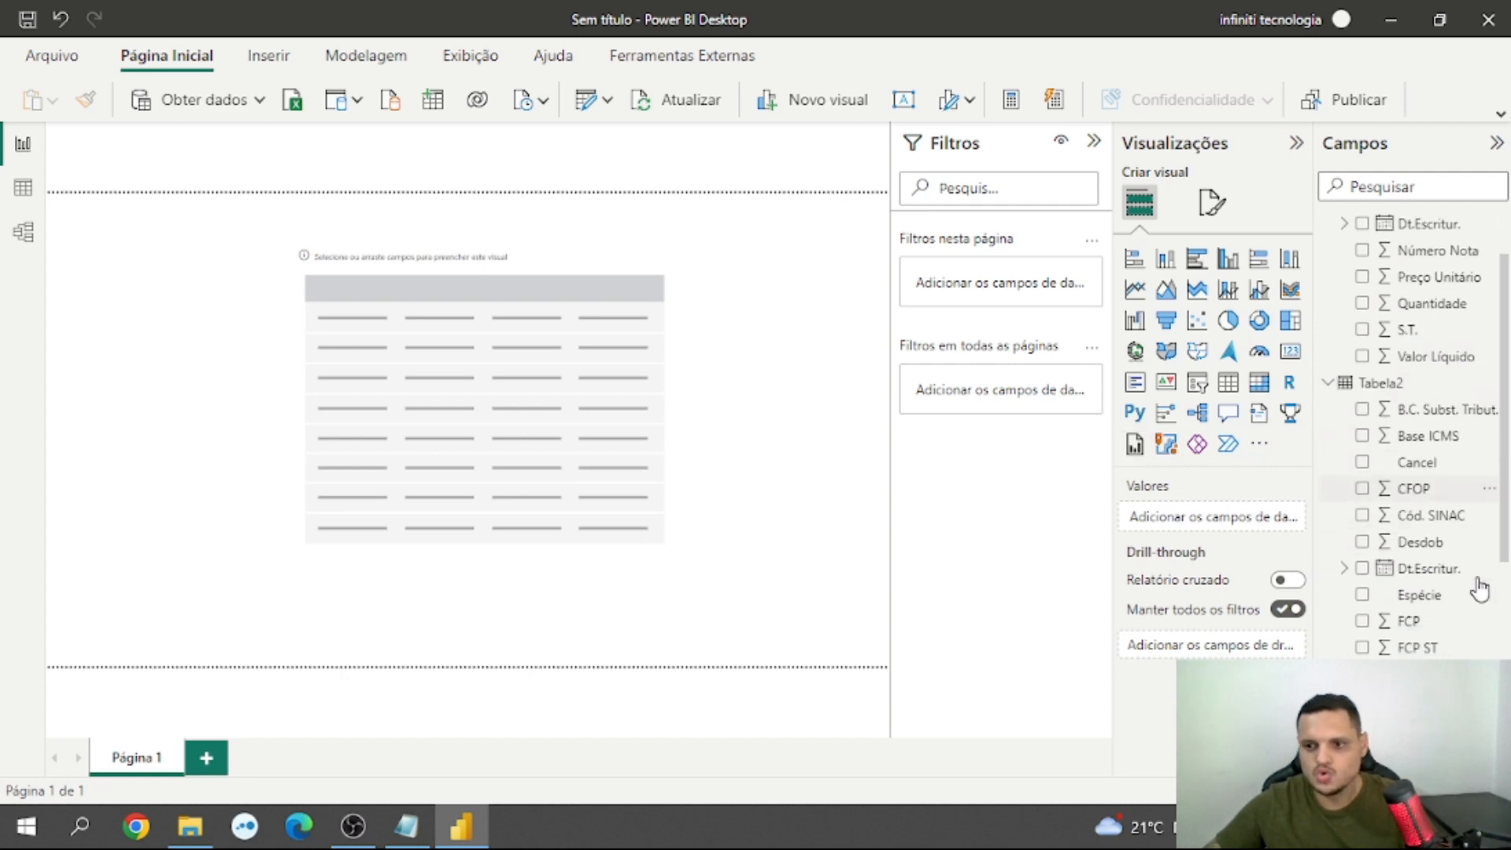
pyautogui.scroll(-2, 1476, 590)
pyautogui.scroll(10, 1457, 614)
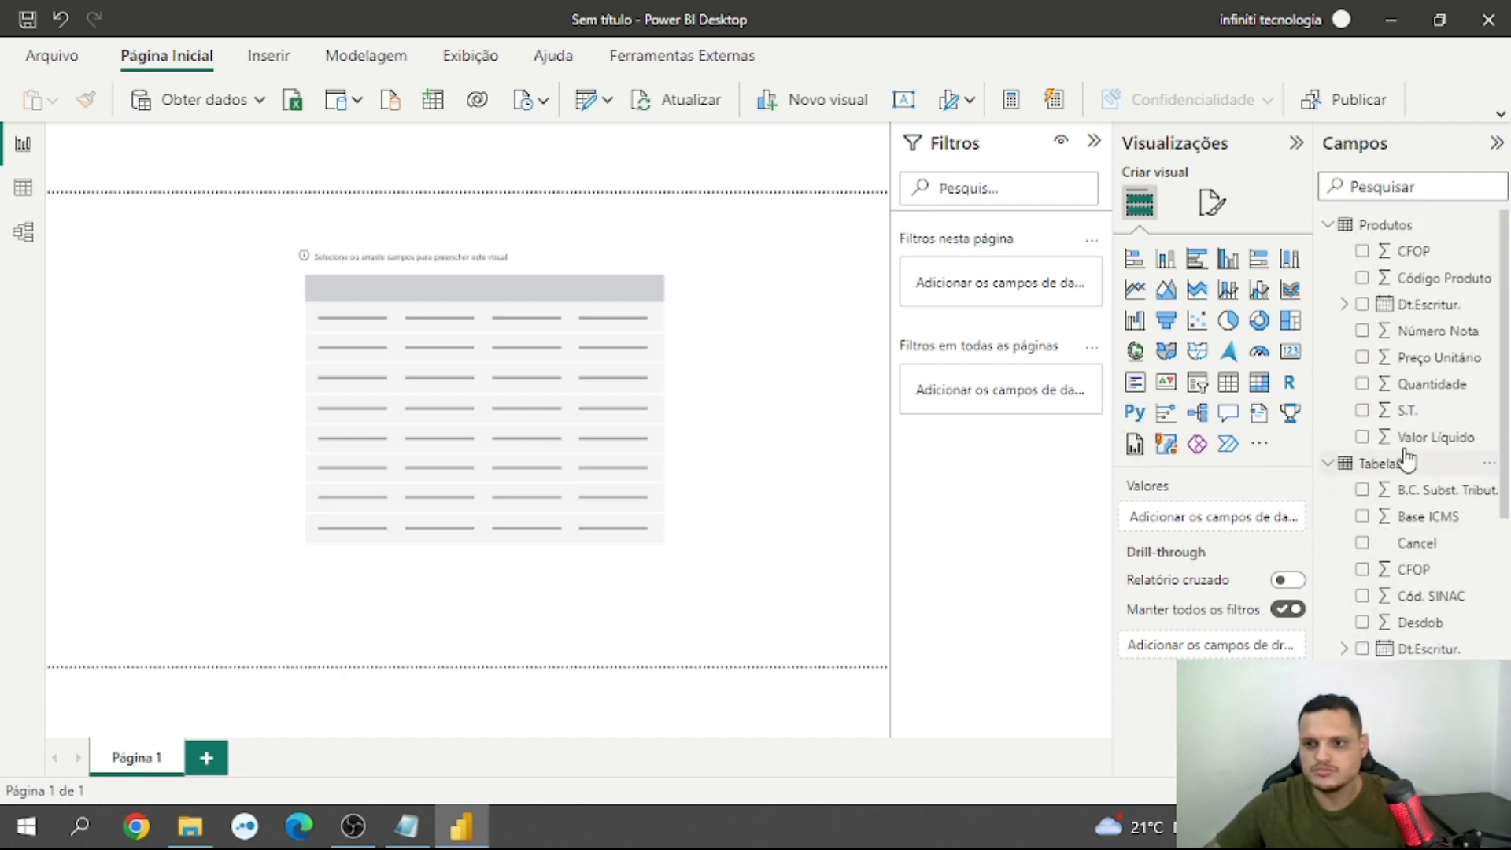
pyautogui.click(1329, 464)
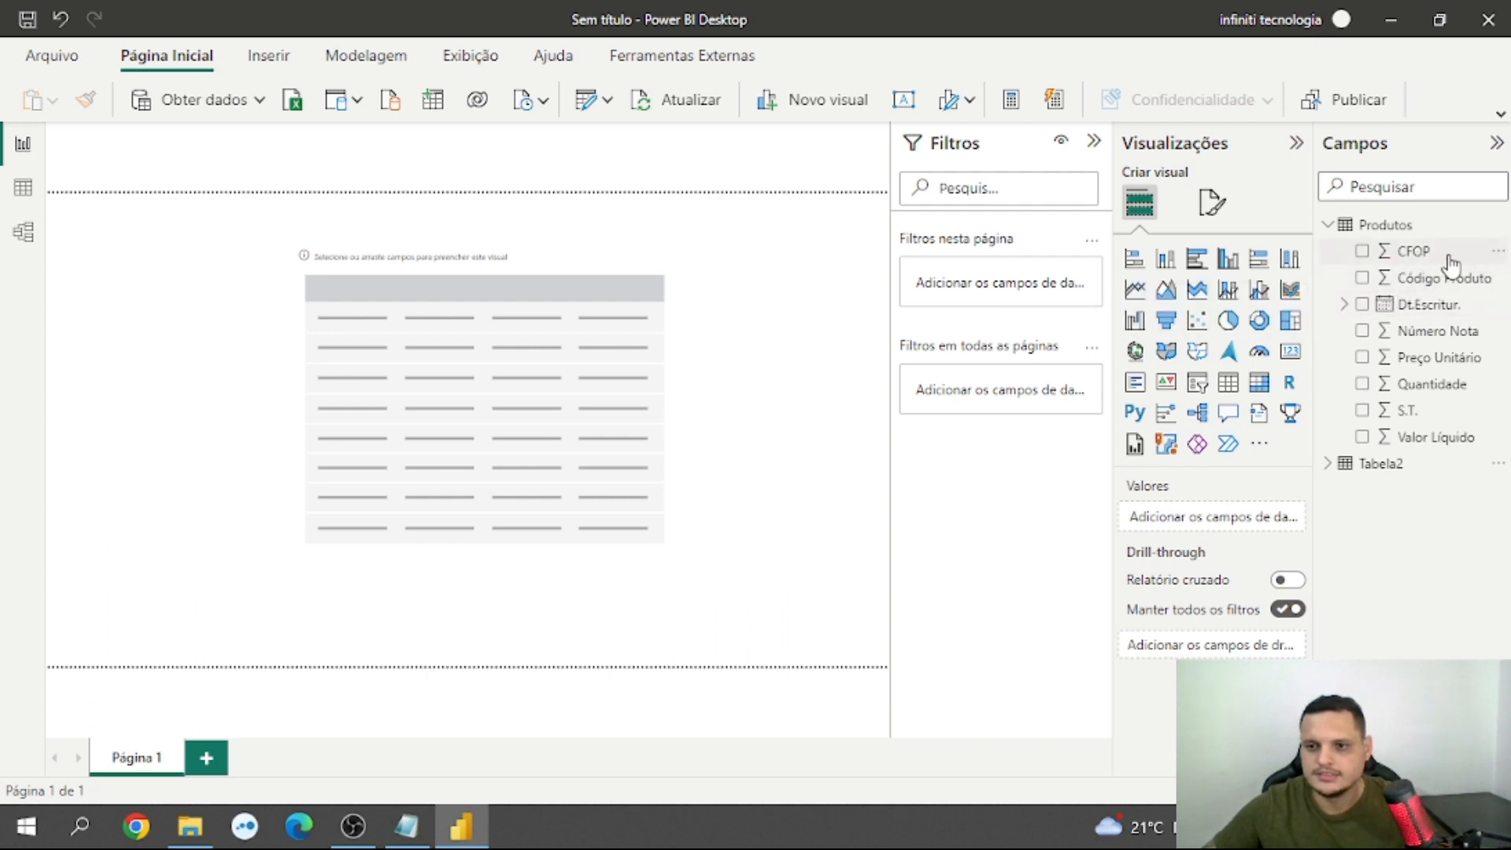
pyautogui.moveTo(1461, 263); pyautogui.dragTo(583, 388)
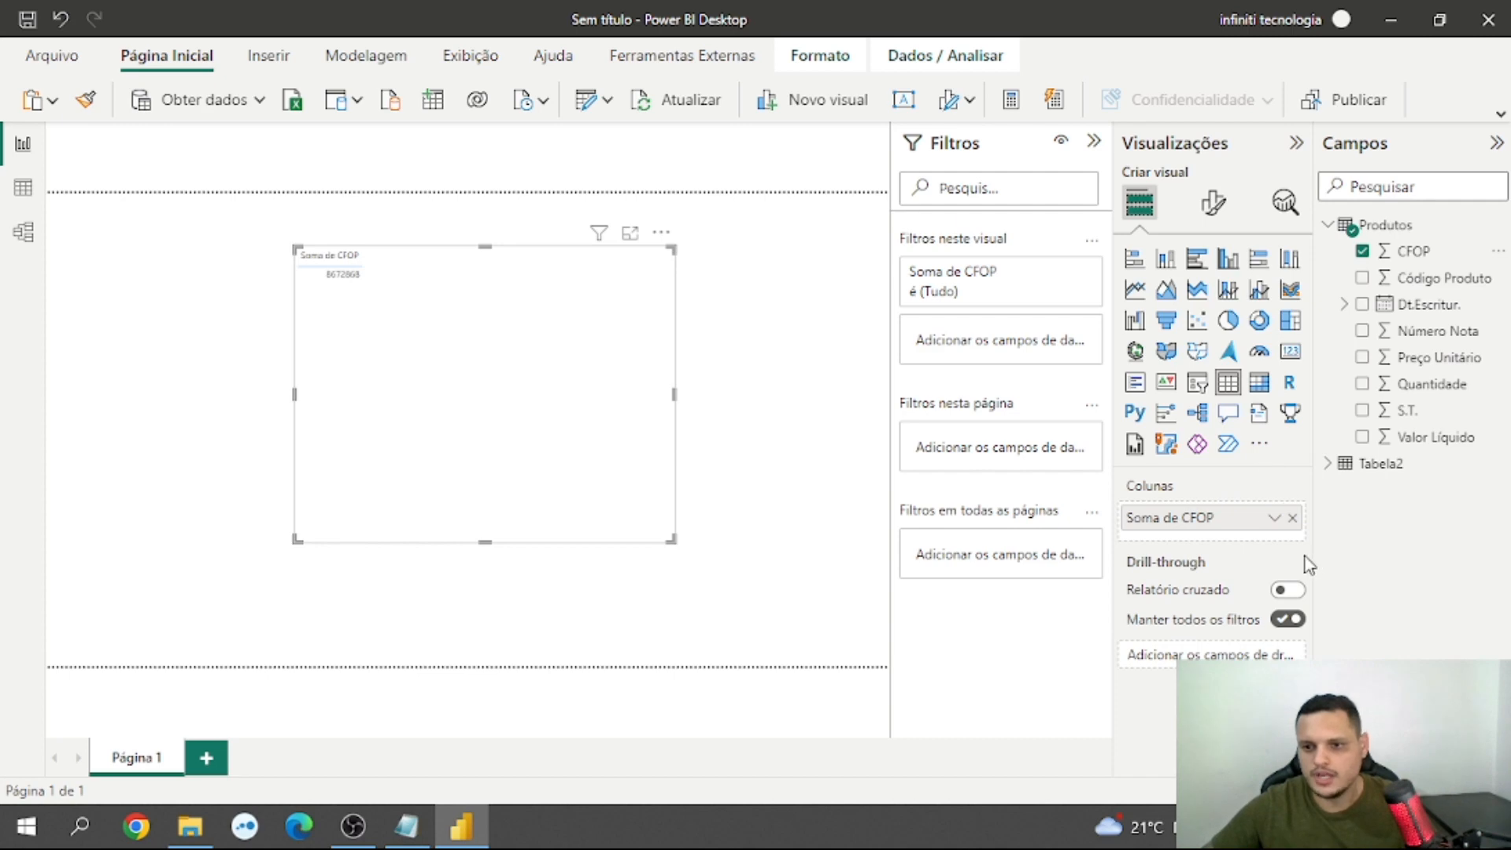
pyautogui.click(1274, 520)
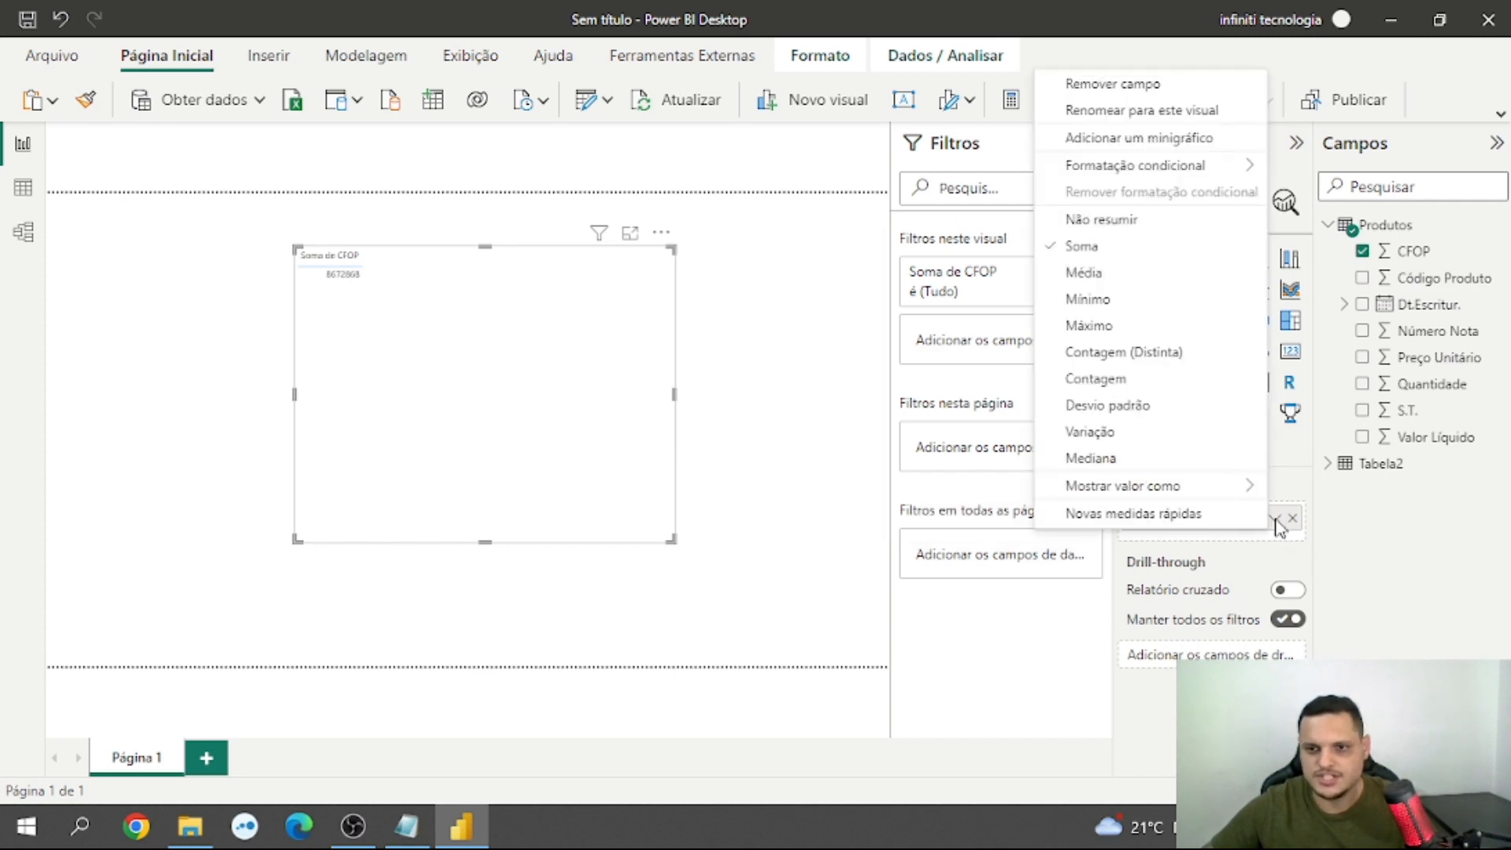
pyautogui.click(1075, 223)
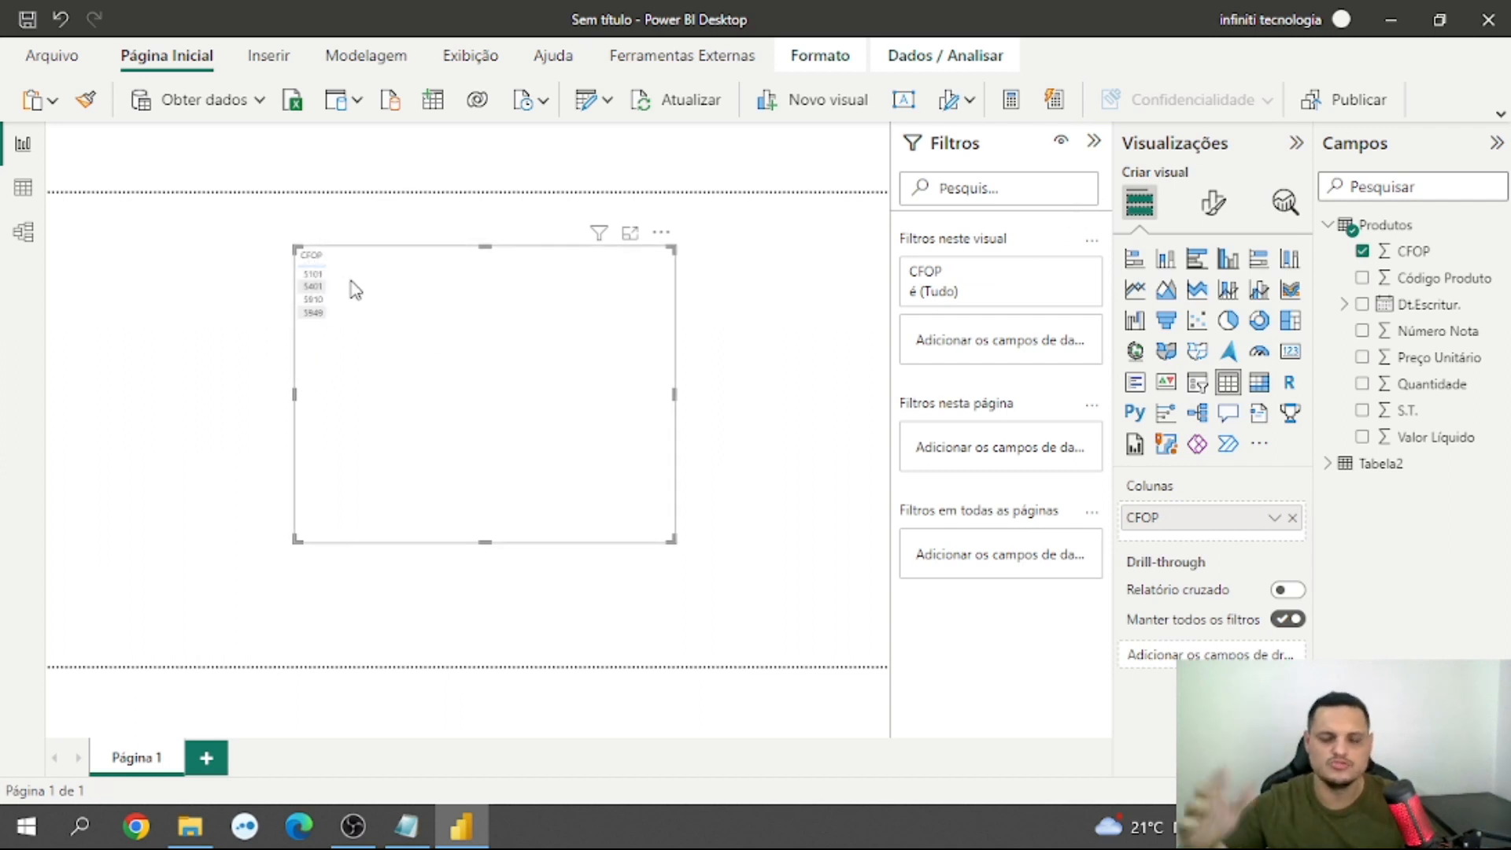
# Step: Set the font size of the table visual's values to 20 and collapse the filters area
pyautogui.click(1210, 204)
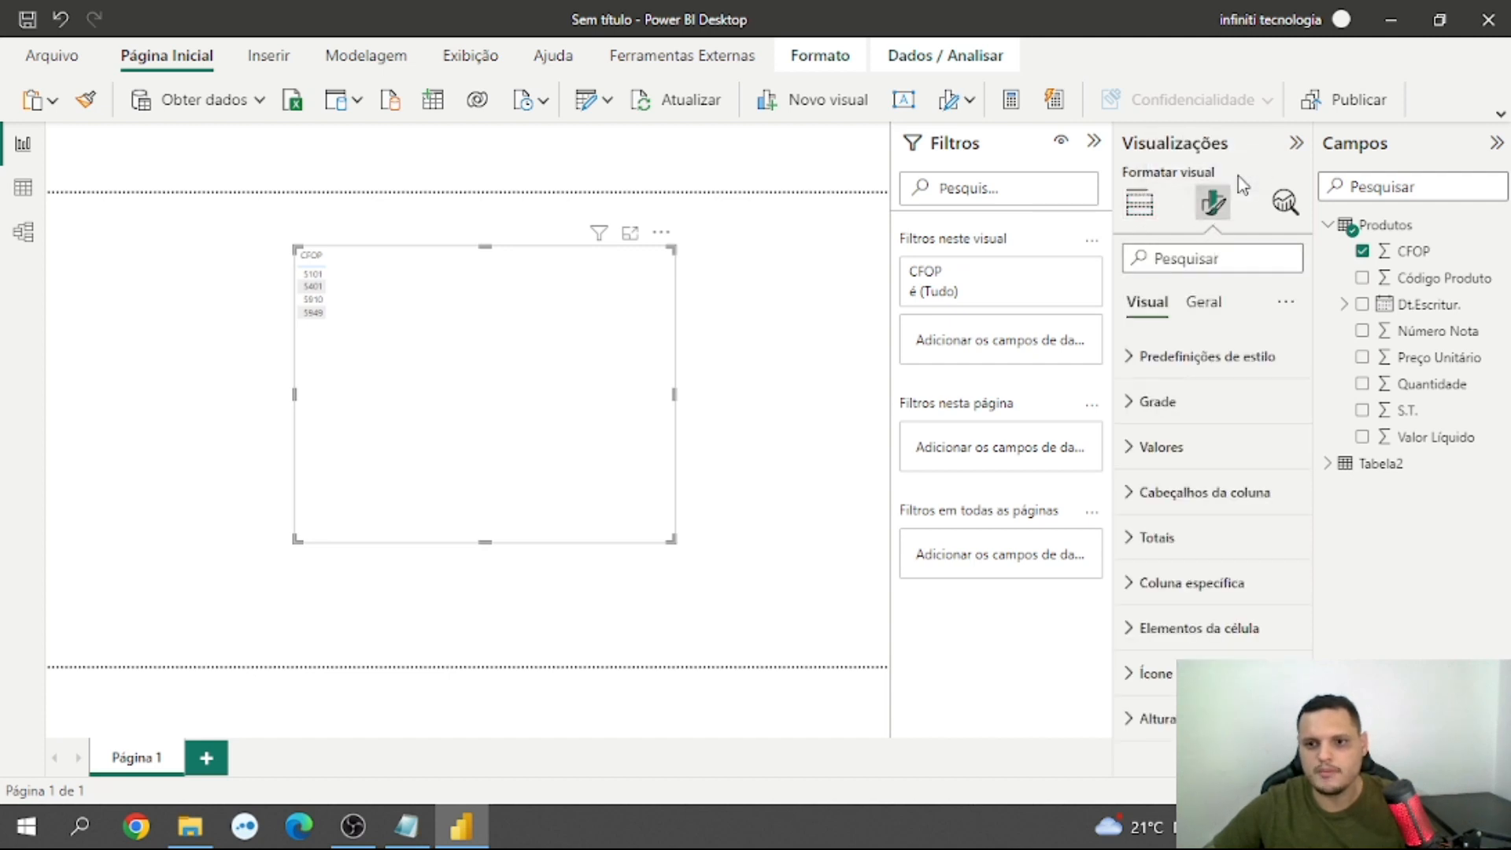
pyautogui.click(1133, 451)
pyautogui.click(1286, 543)
pyautogui.click(1286, 543)
pyautogui.click(1285, 543)
pyautogui.moveTo(1259, 549); pyautogui.dragTo(1237, 548)
pyautogui.write('20')
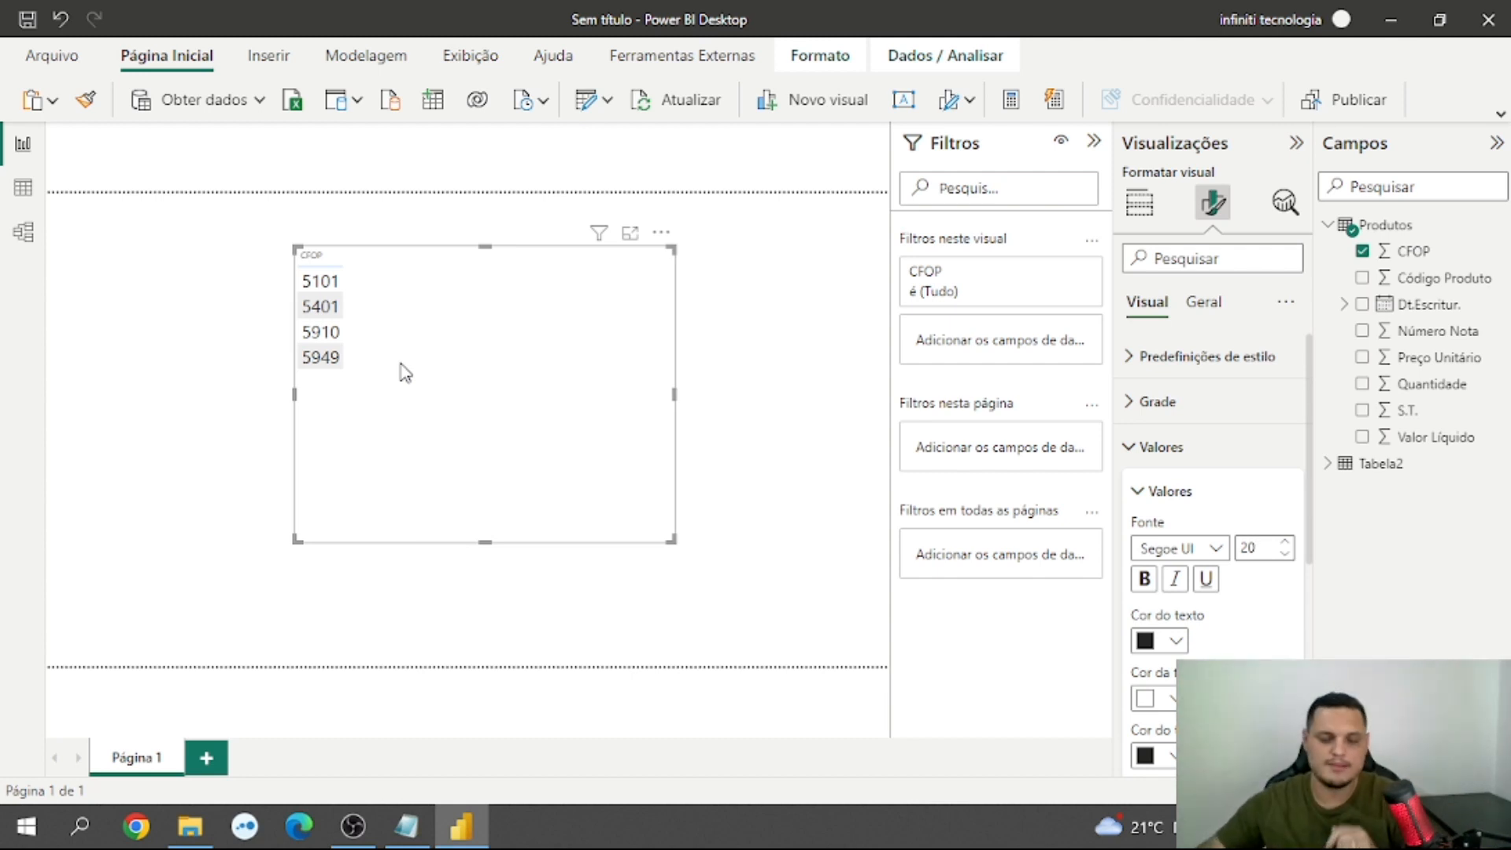
pyautogui.click(1094, 141)
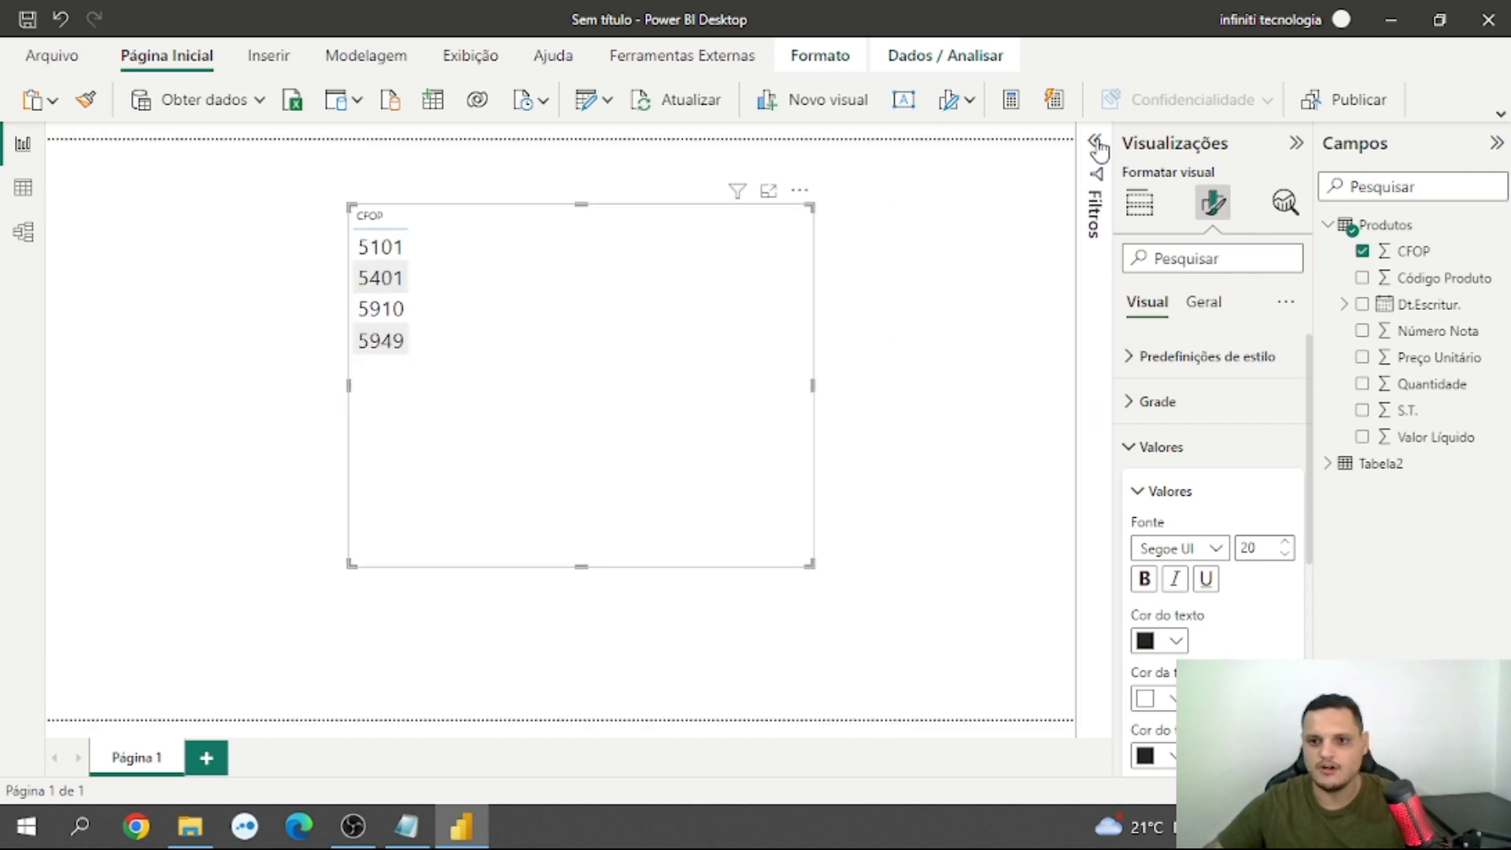
# Step: Create a new measure in the Produtos table named Contagem_linha, with an enlarged formula text and a second line for the expression
pyautogui.click(1497, 226)
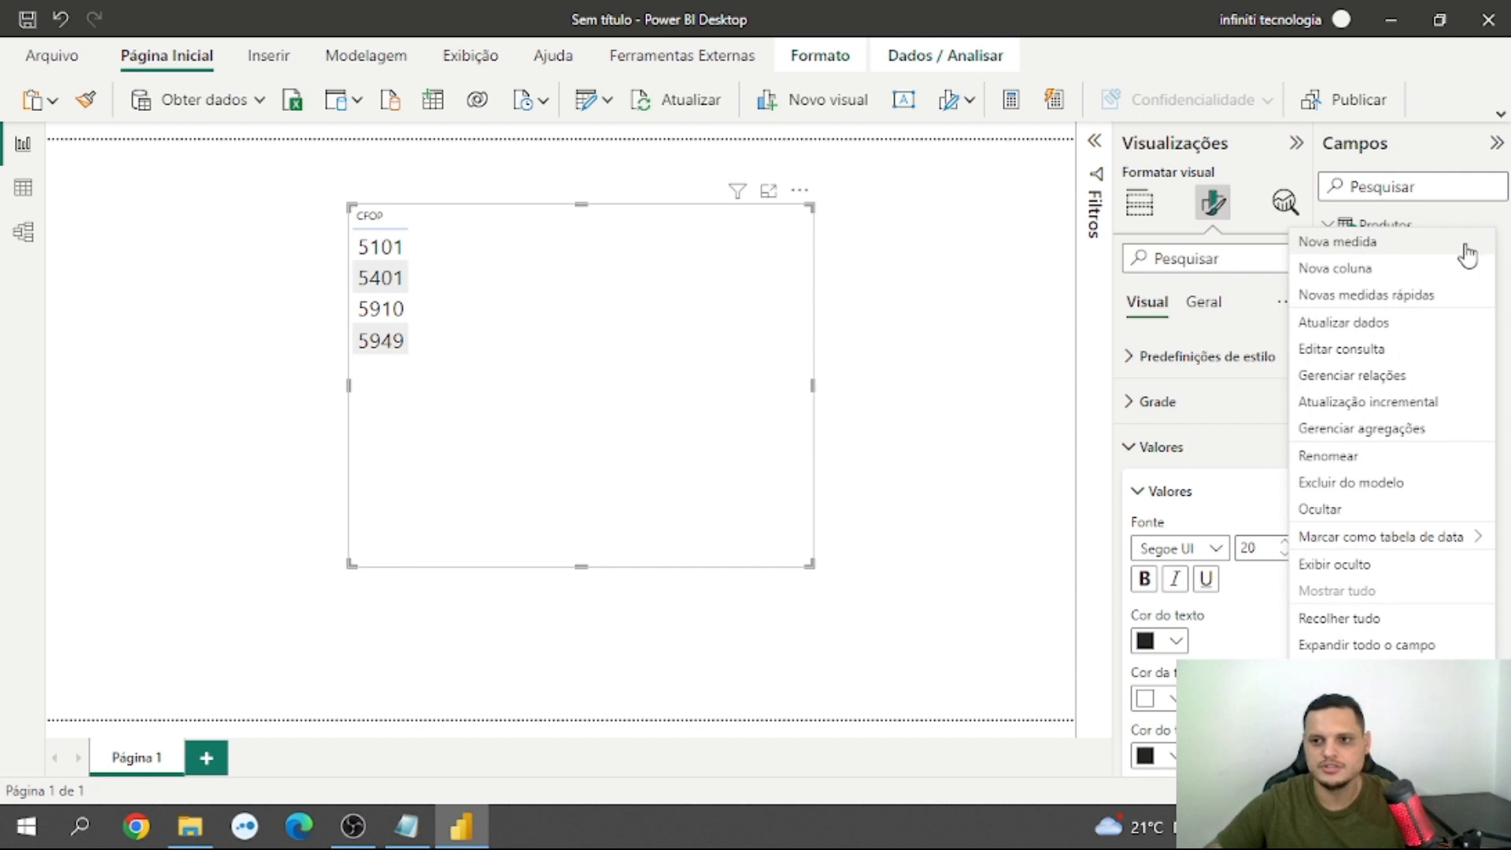
pyautogui.click(1387, 254)
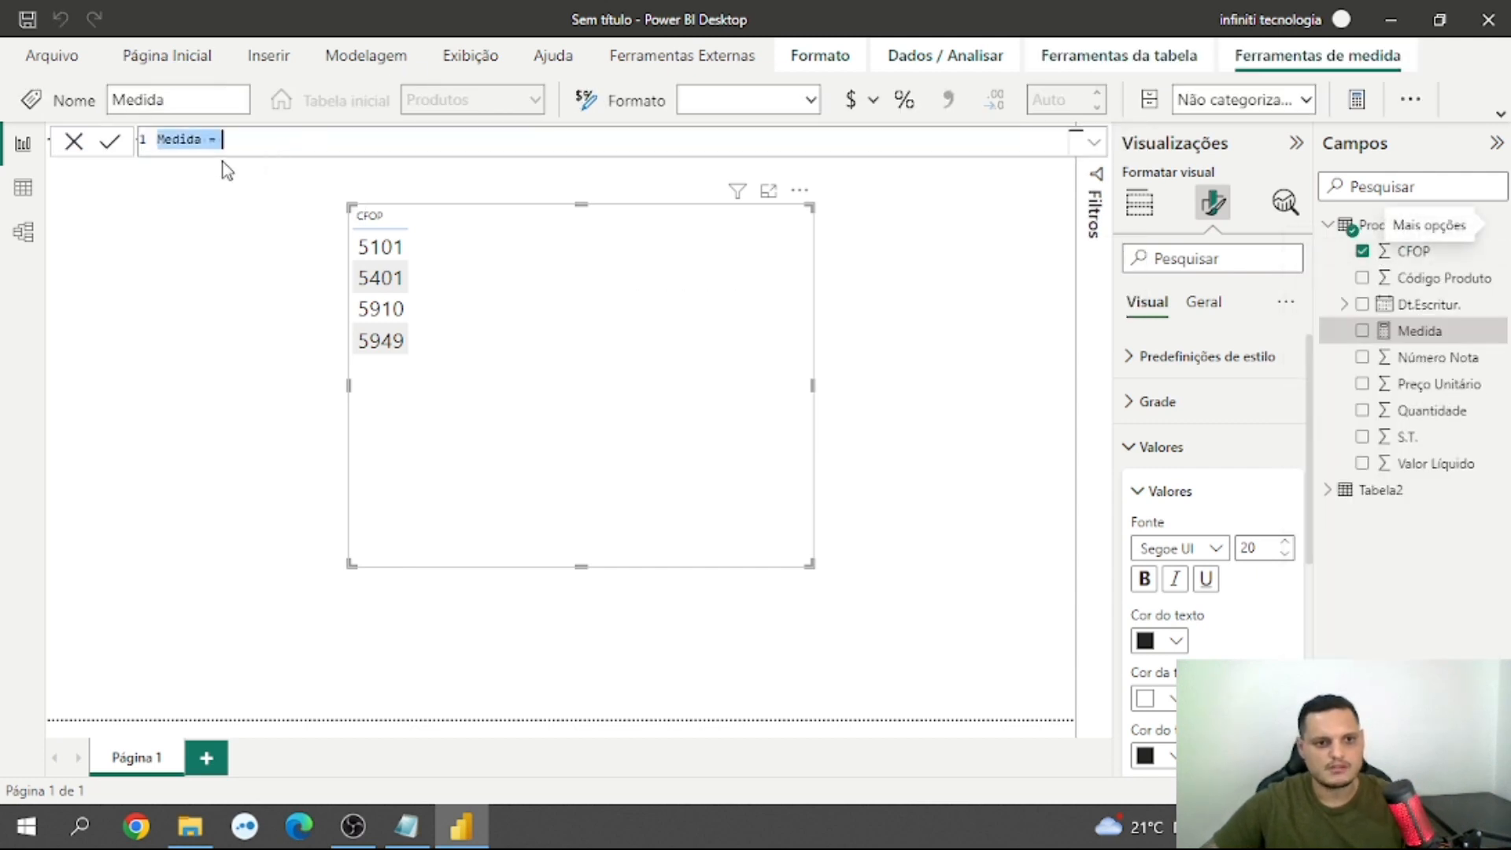
pyautogui.write('C')
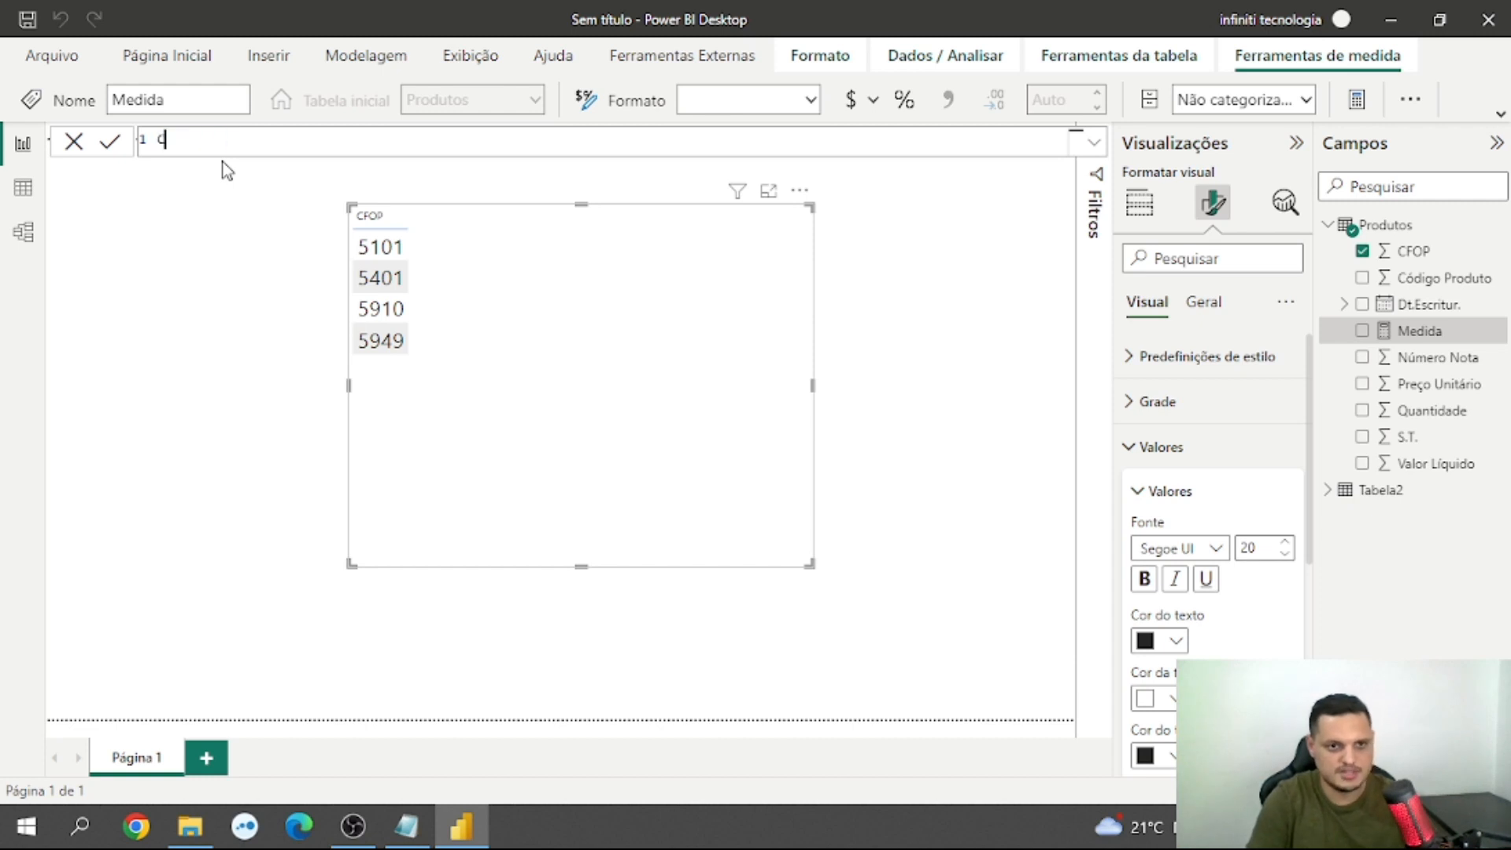
pyautogui.write('ontage')
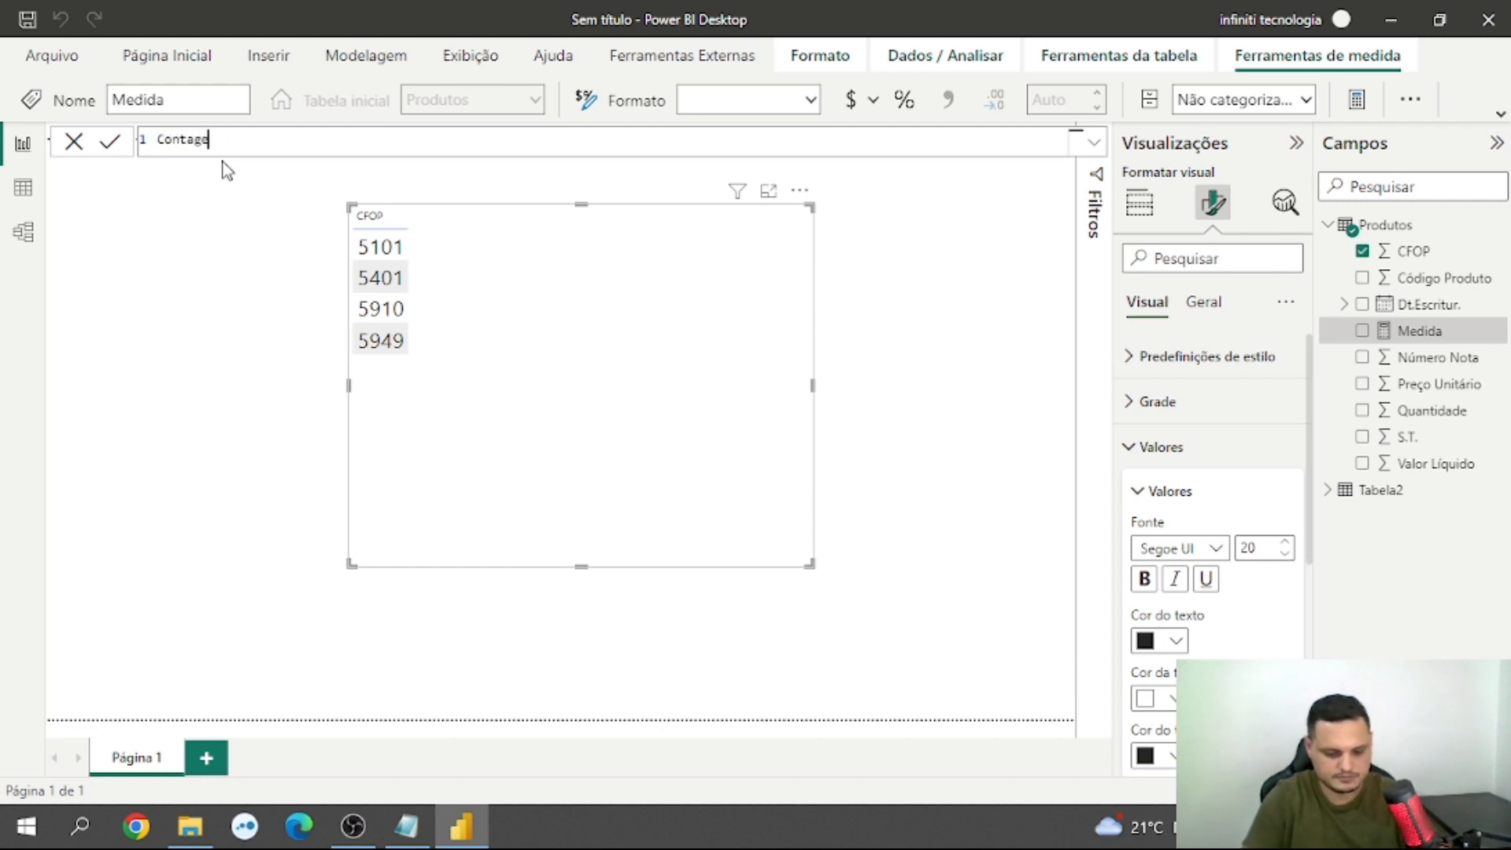
pyautogui.write('m linh')
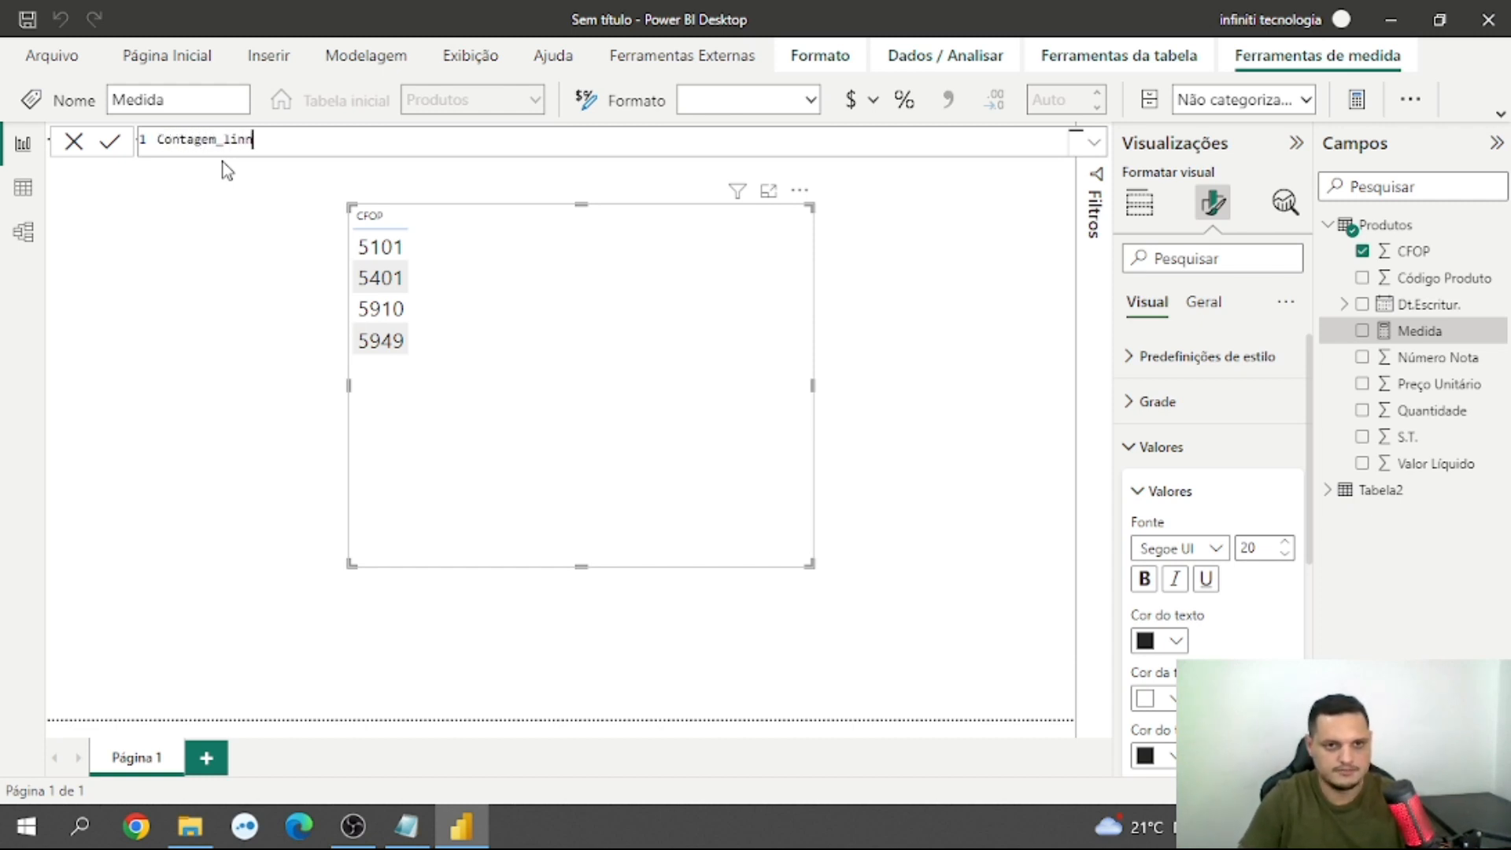
pyautogui.write('ha')
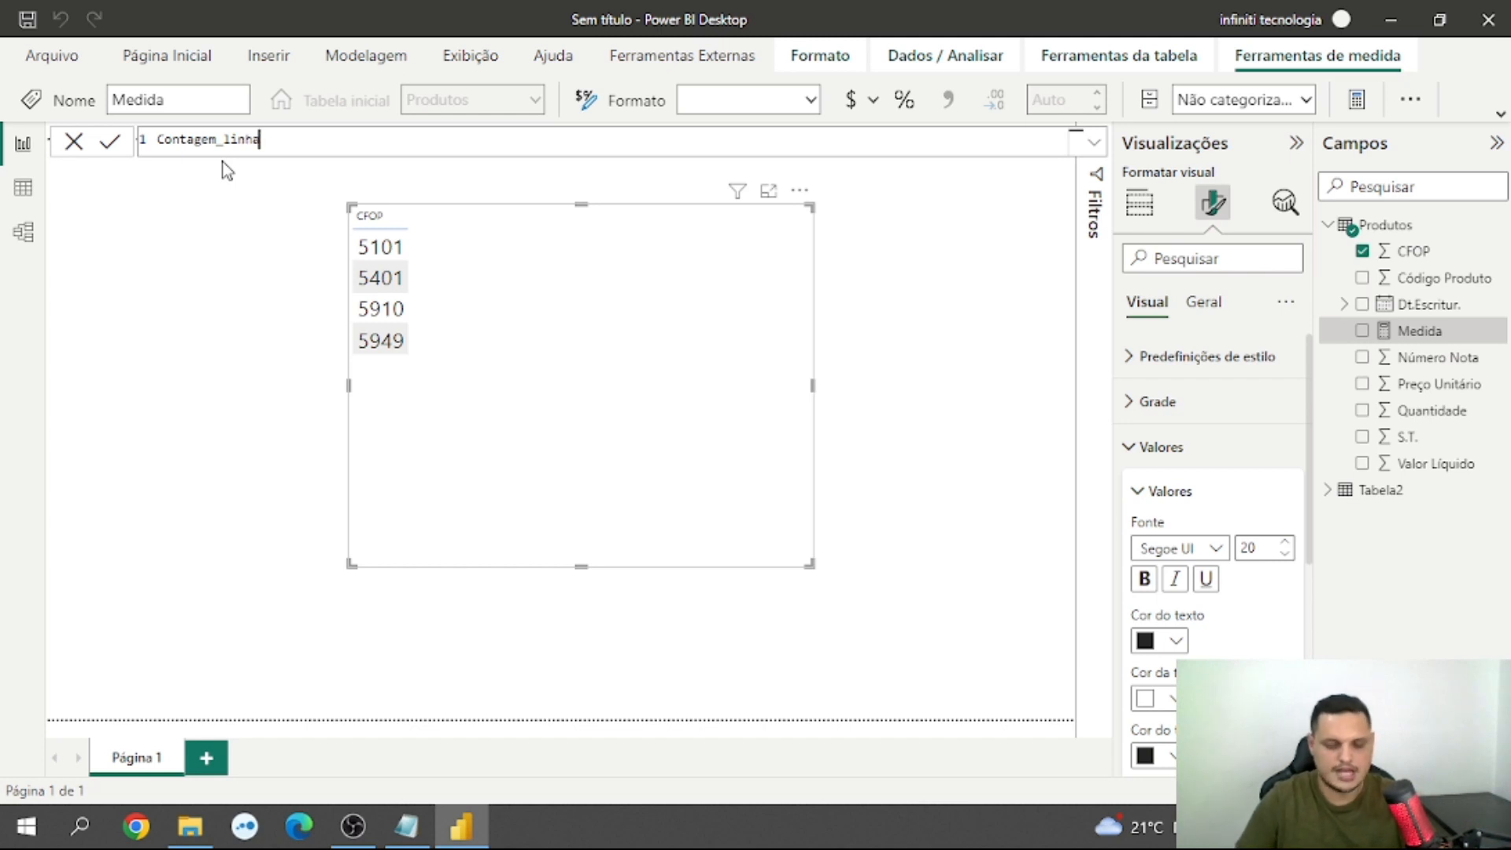
pyautogui.write('=')
pyautogui.hotkey('shift', 'Return')
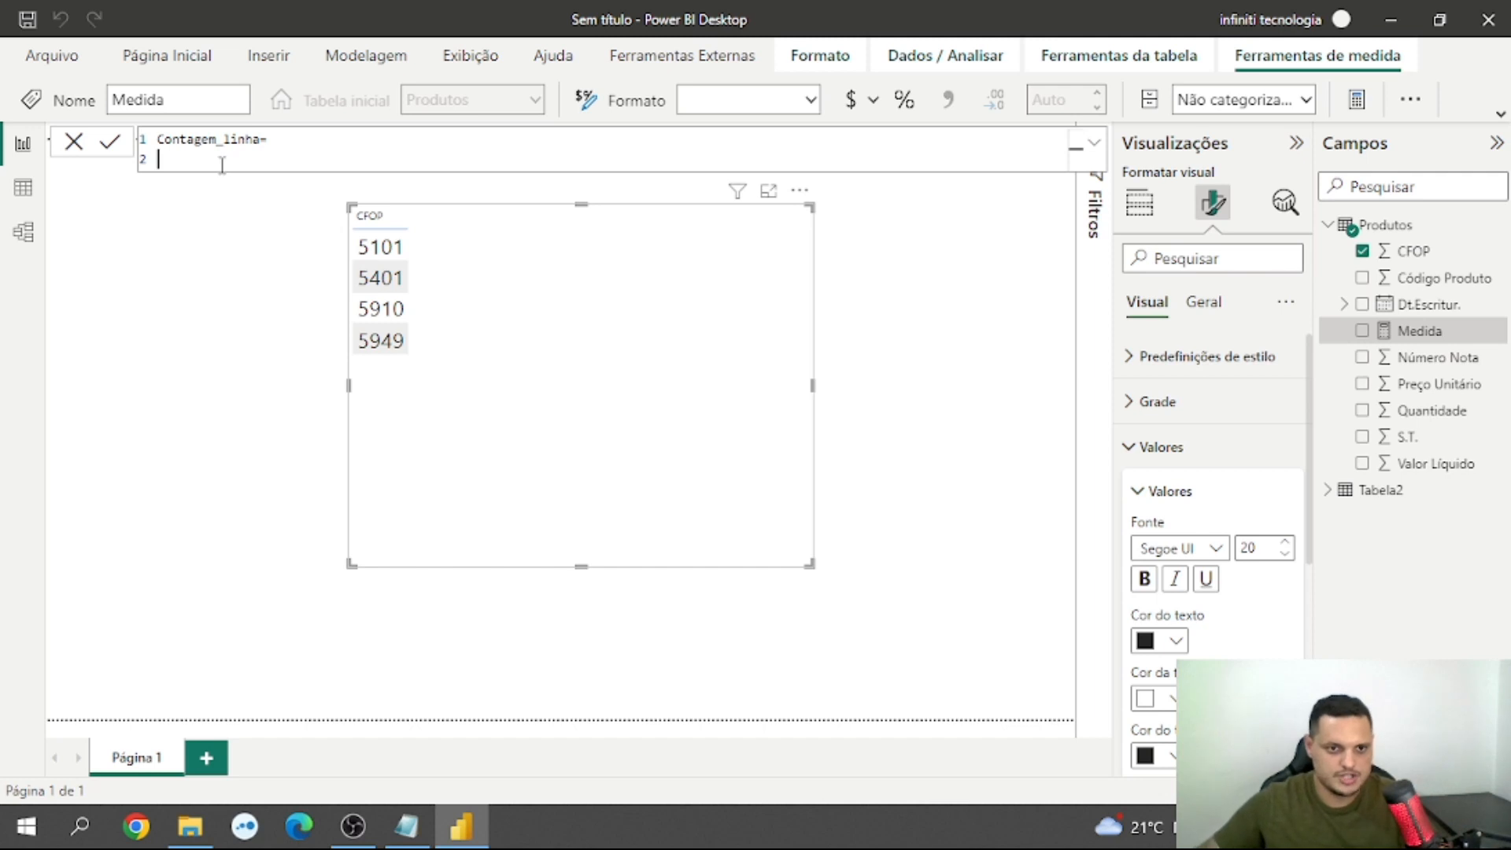
pyautogui.keyDown('ctrl'); pyautogui.scroll(3, 247, 148); pyautogui.keyUp('ctrl')
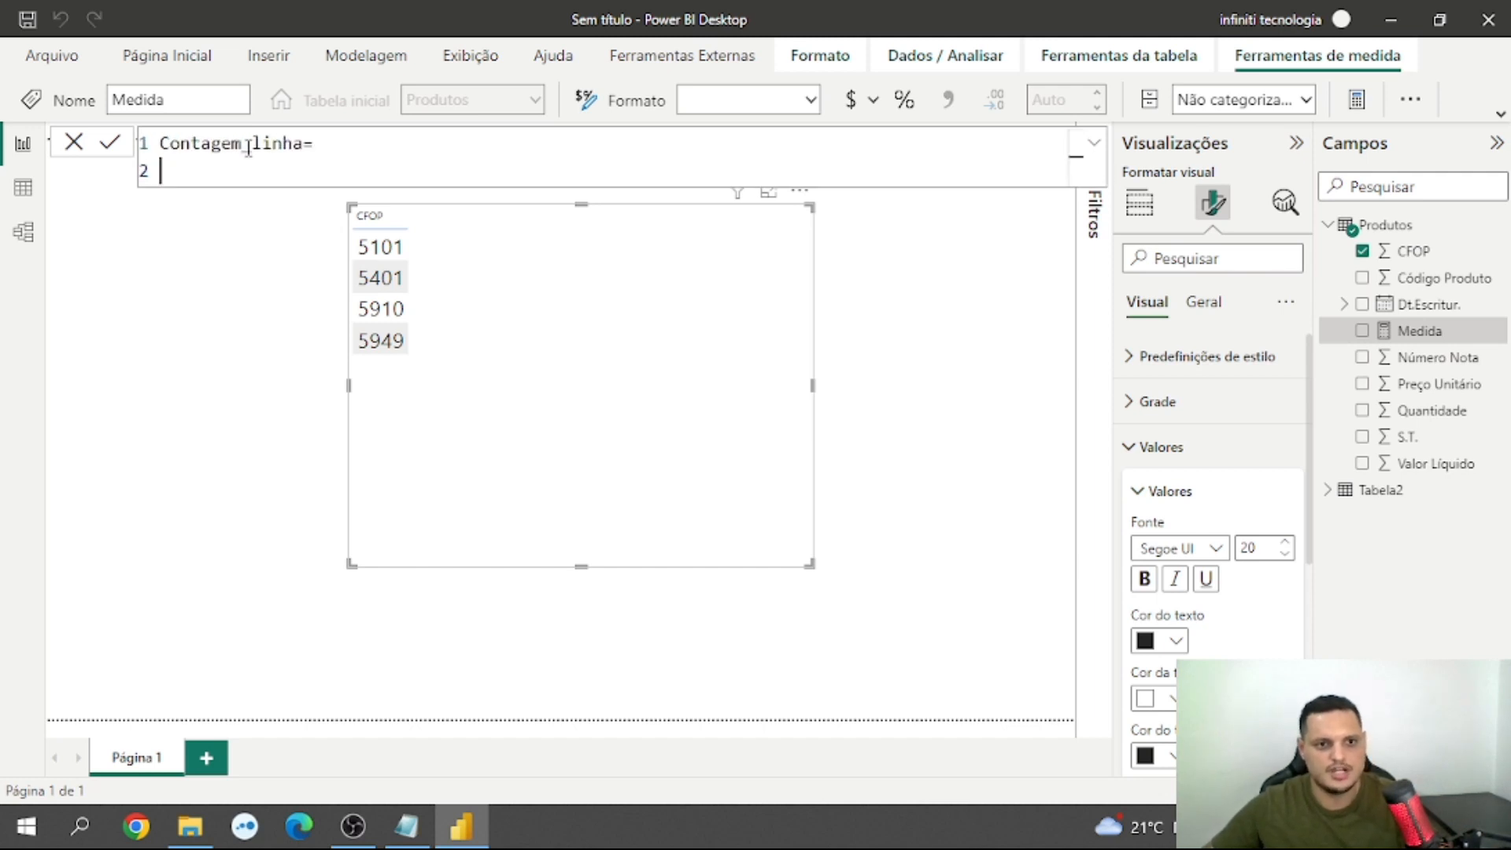
pyautogui.keyDown('ctrl'); pyautogui.scroll(1, 248, 148); pyautogui.keyUp('ctrl')
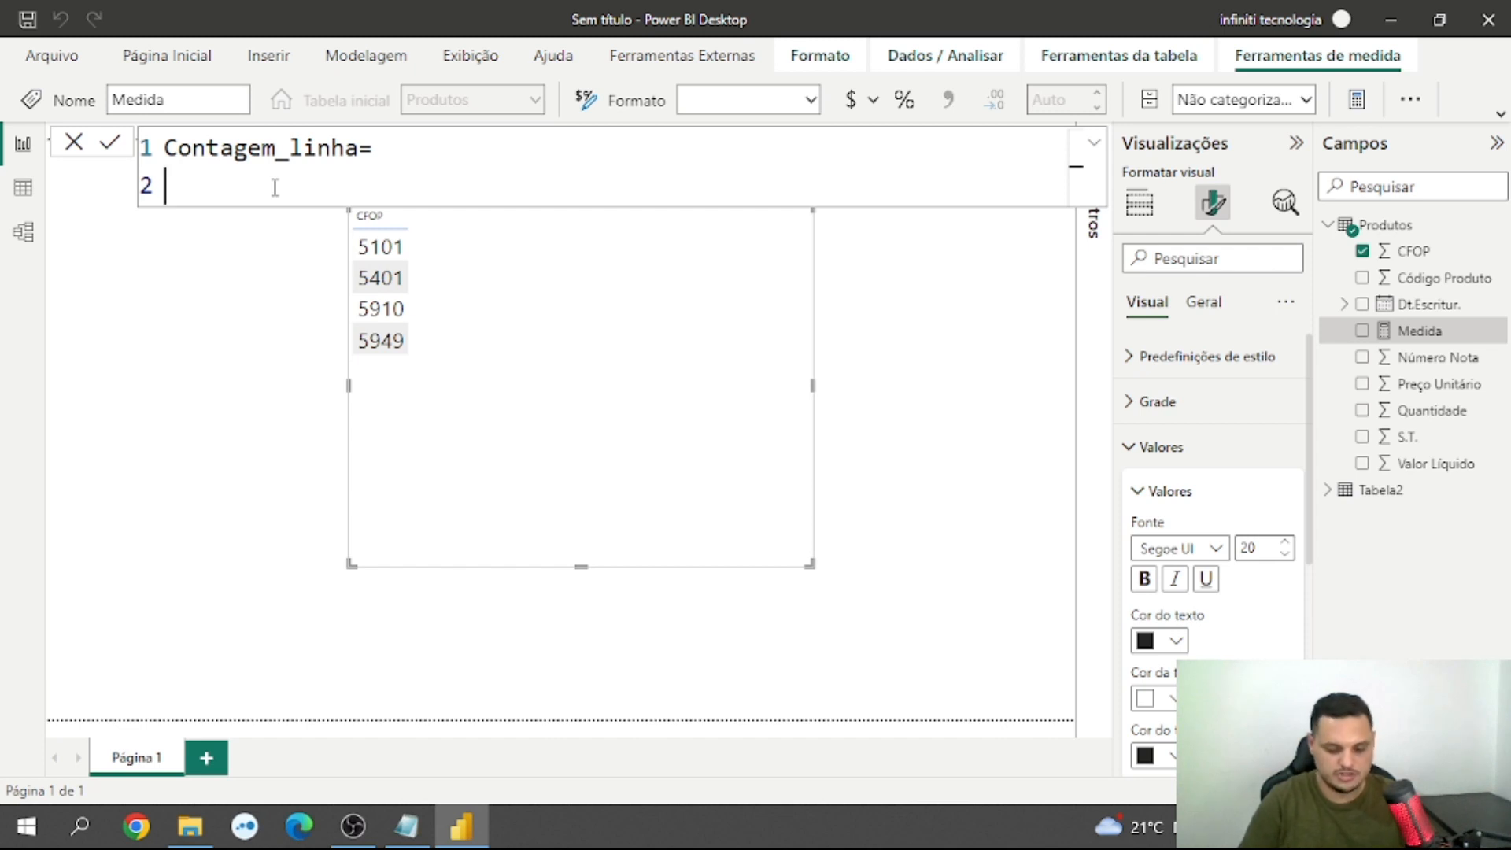
# Step: Define the measure as COUNTROWS(Produtos) and add it to the table visual beside CFOP
pyautogui.write('coun')
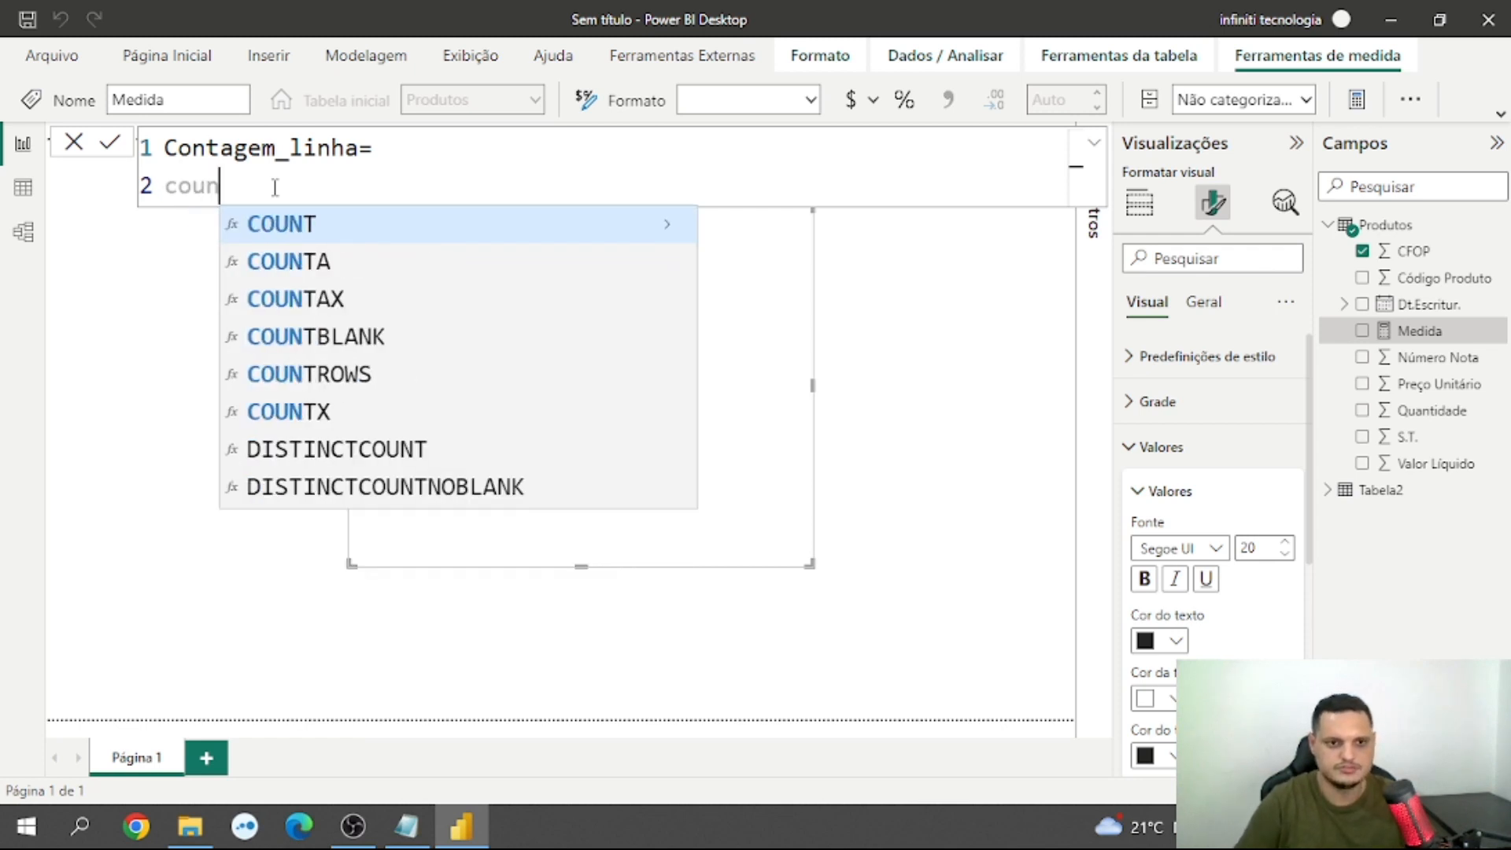
pyautogui.click(336, 384)
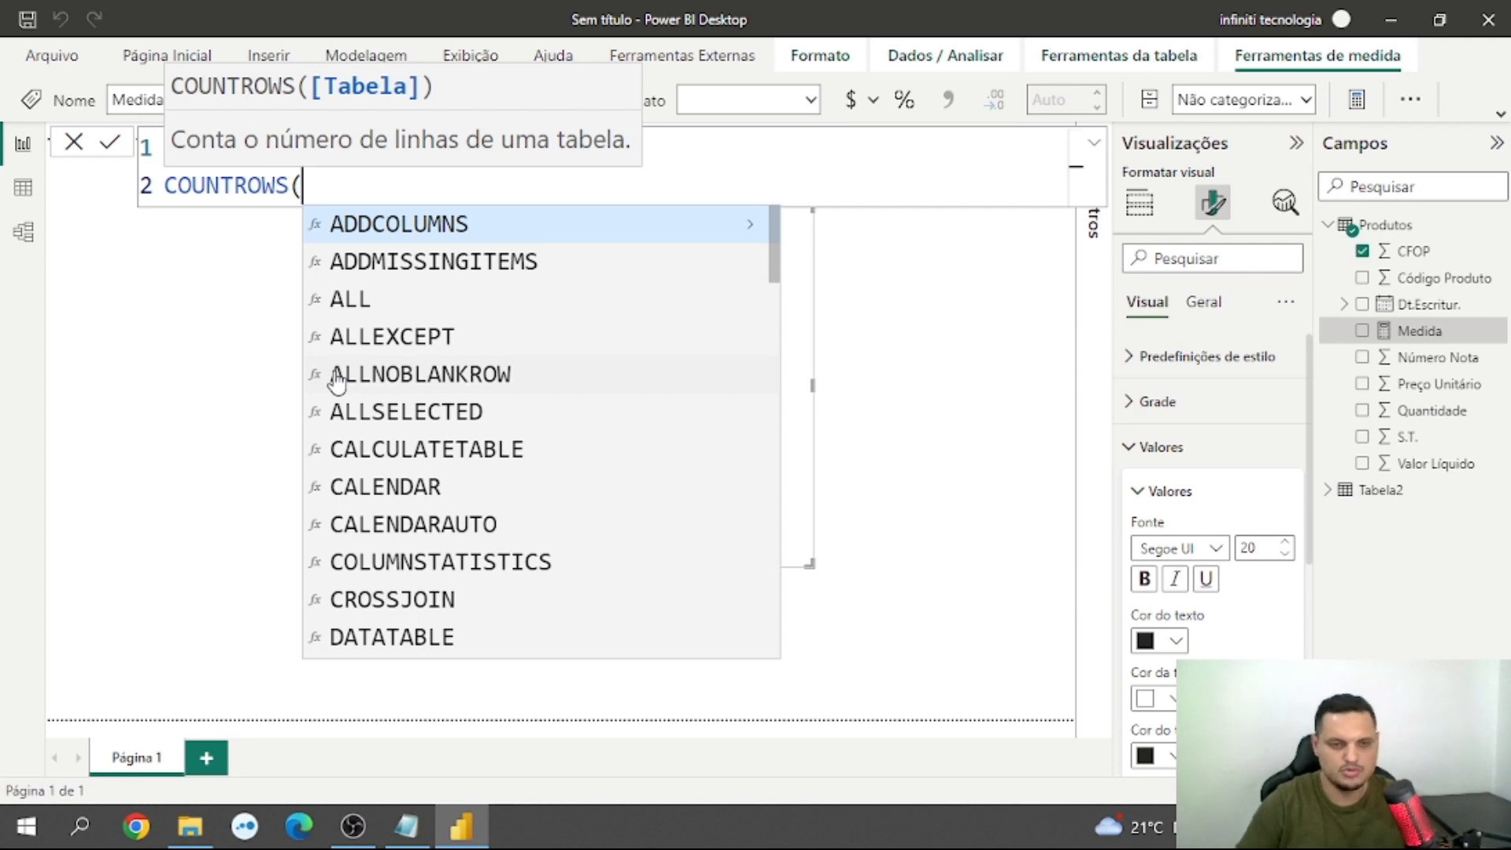
pyautogui.write('pro')
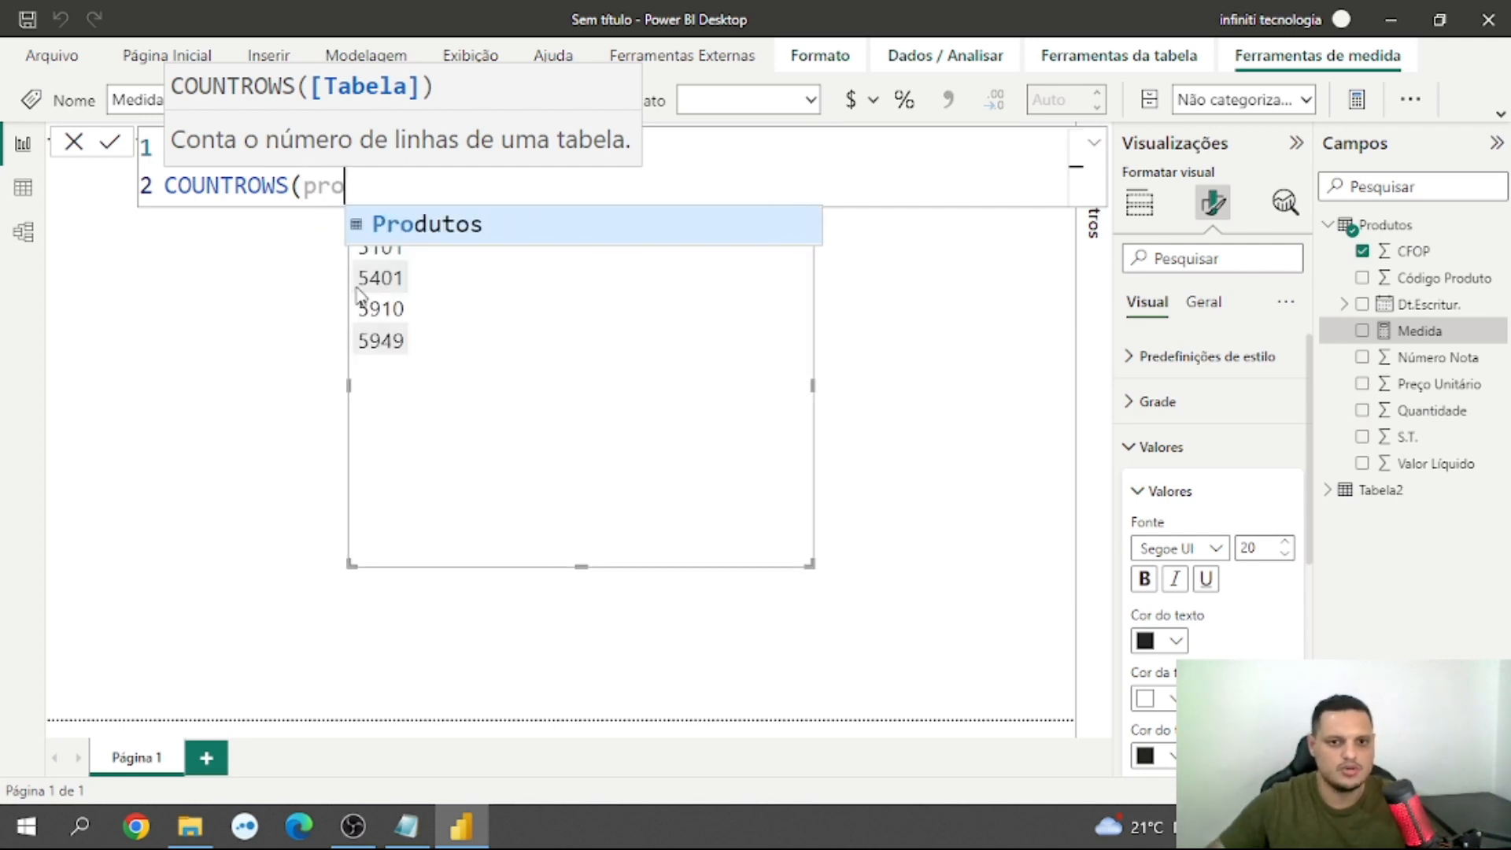
pyautogui.click(456, 243)
pyautogui.write(')')
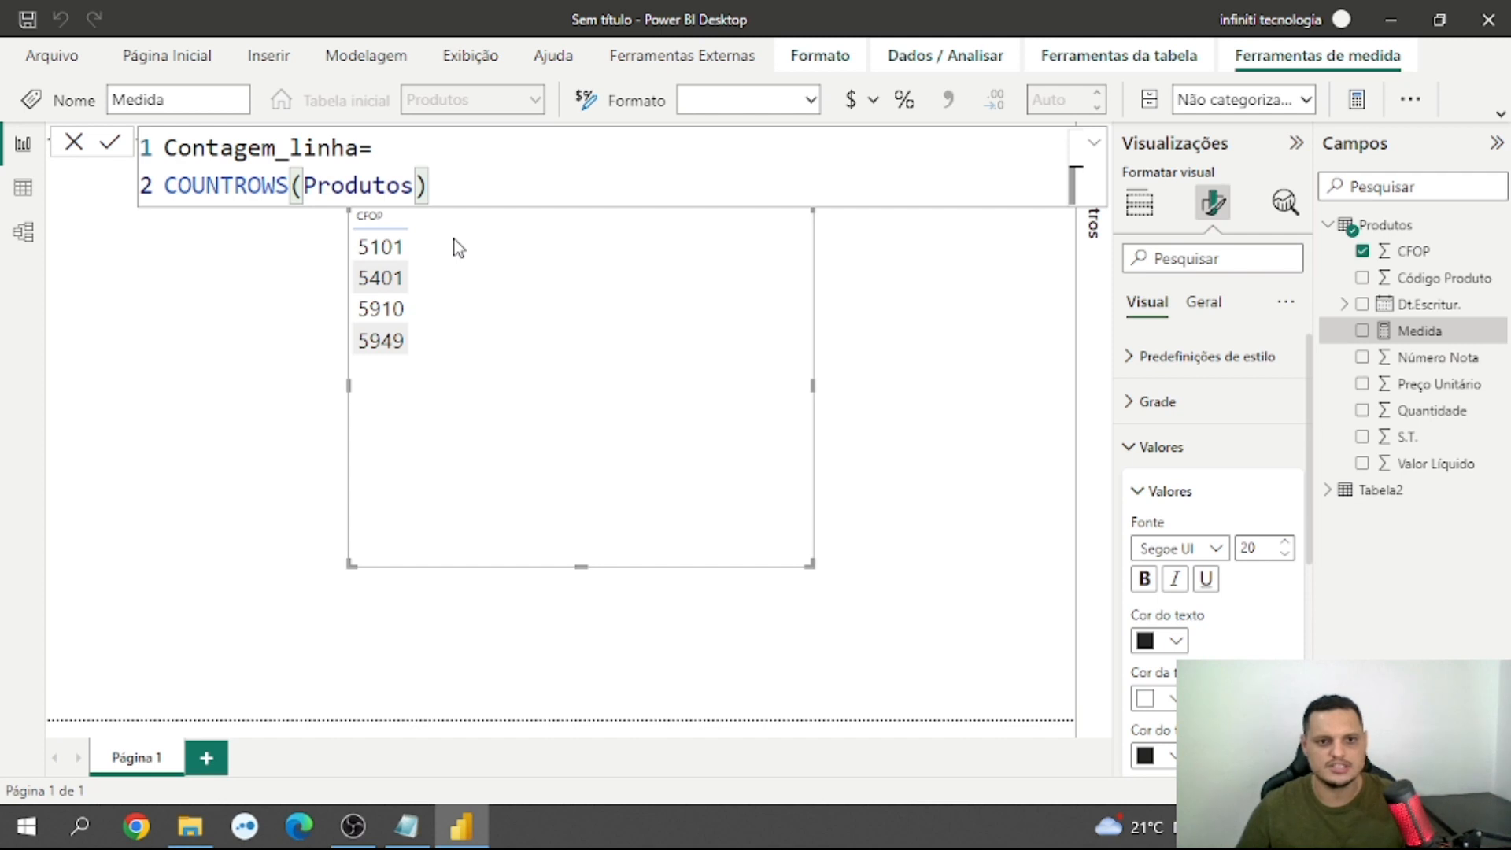
pyautogui.press('Return')
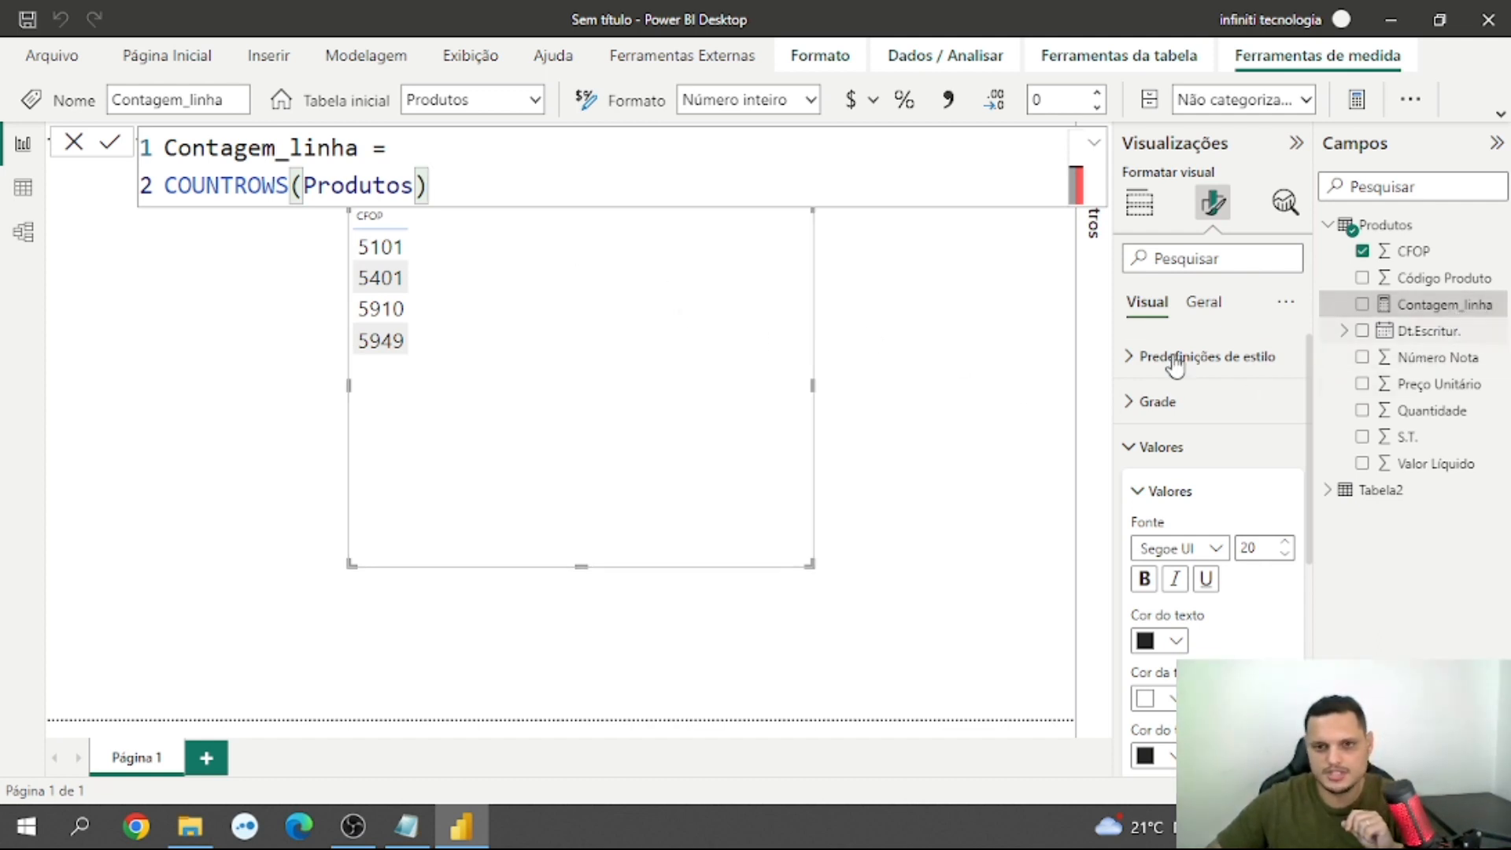
pyautogui.moveTo(1470, 301); pyautogui.dragTo(690, 284)
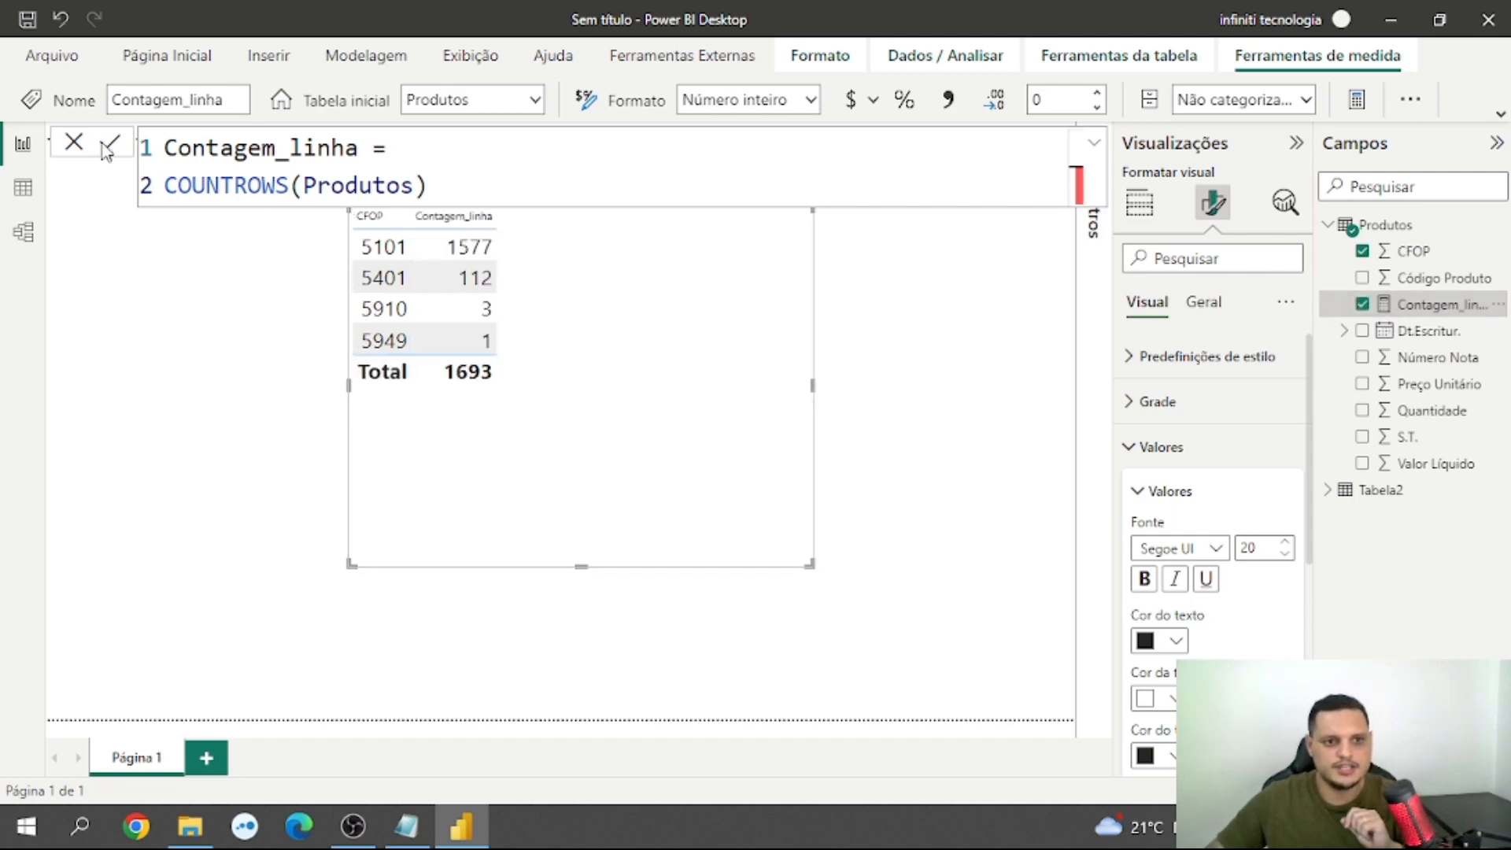
pyautogui.click(74, 142)
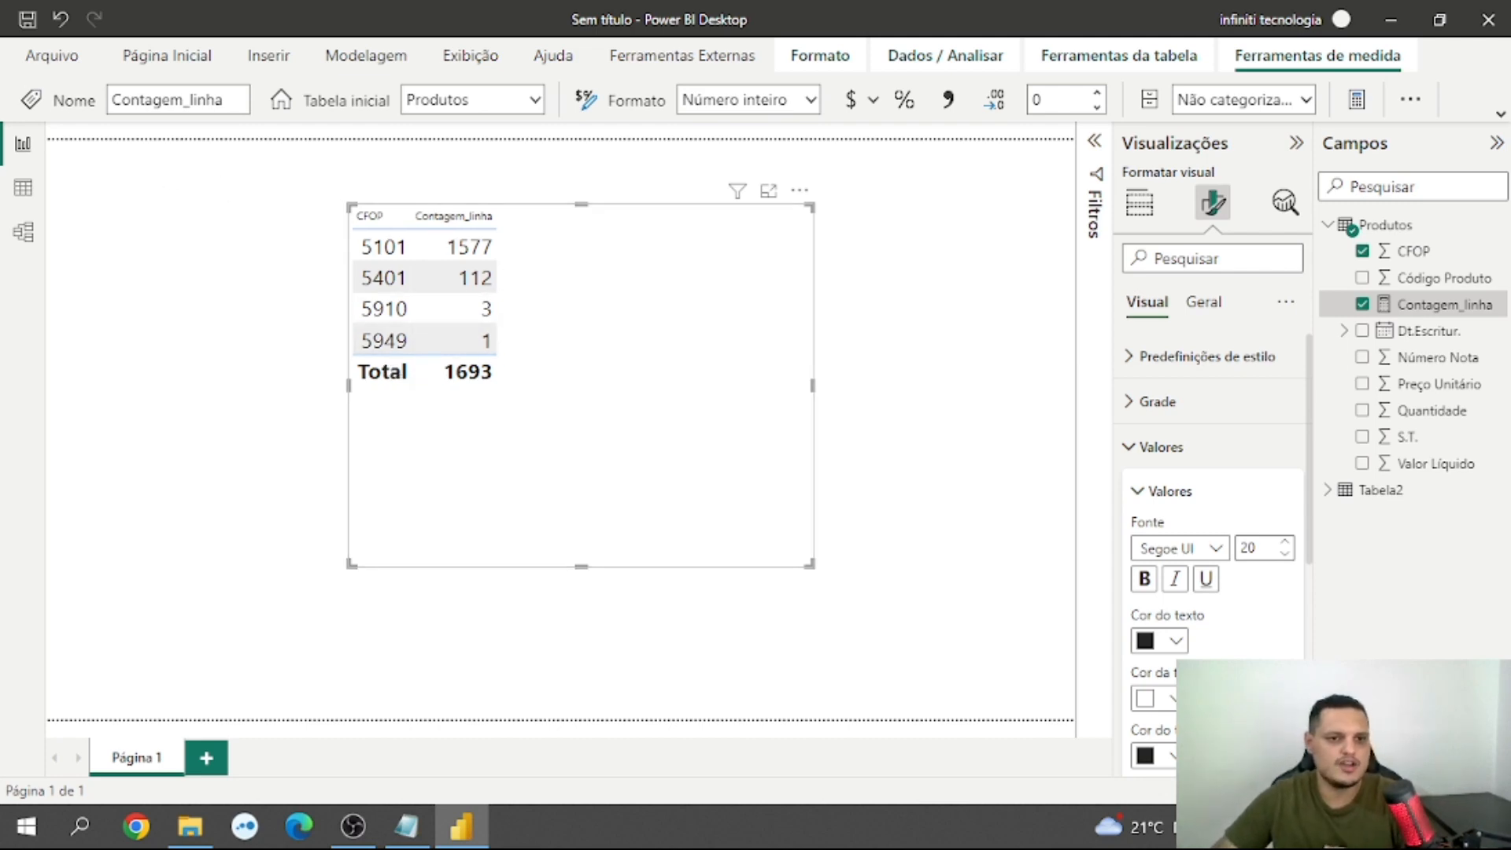
# Step: Examine the rows of the Produtos table in the data view, comparing the Número Nota and CFOP columns
pyautogui.click(23, 187)
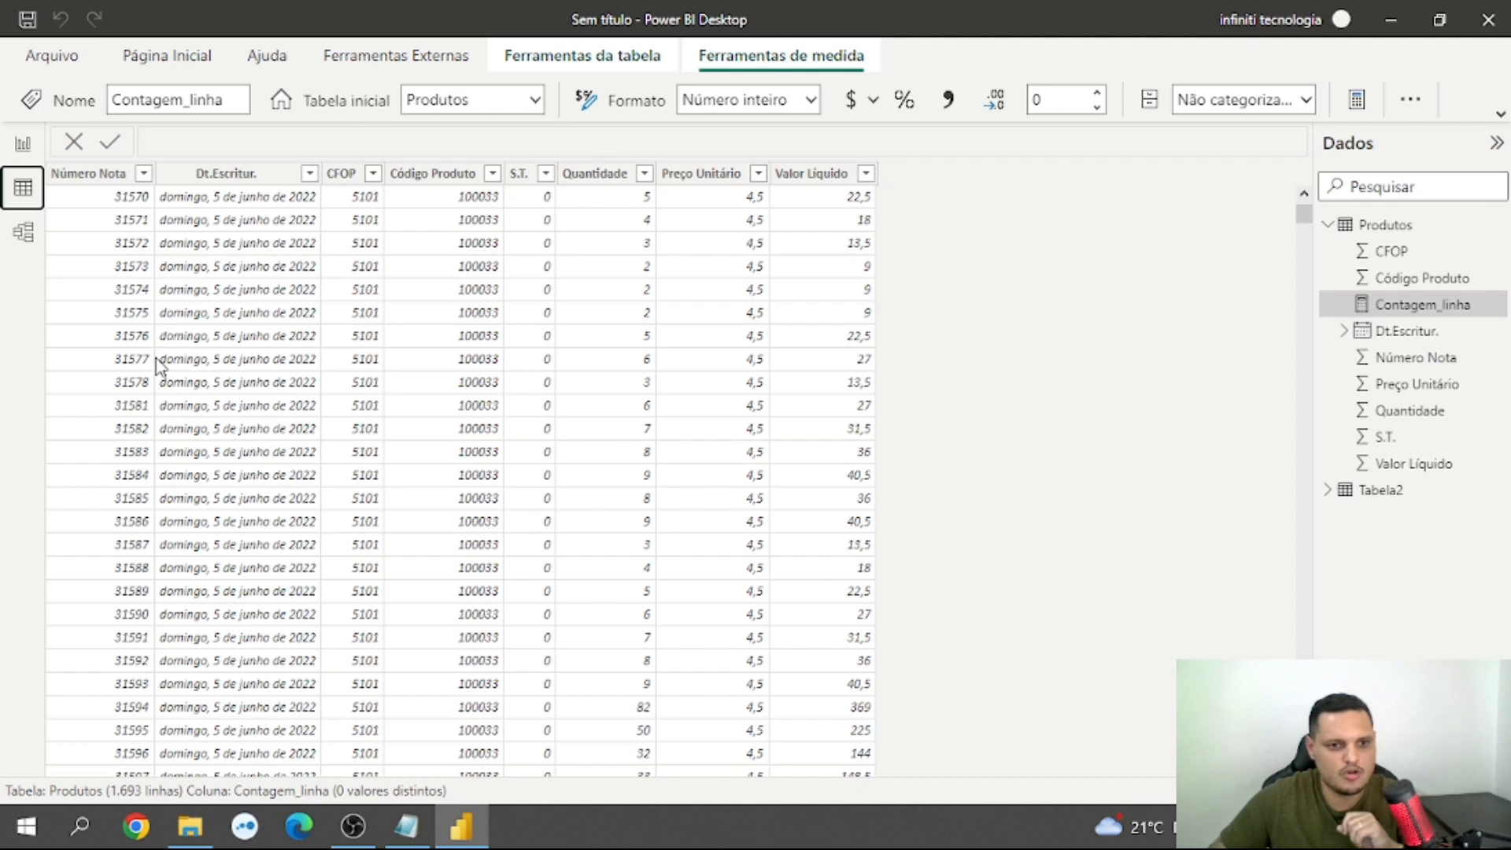
pyautogui.scroll(-1, 153, 482)
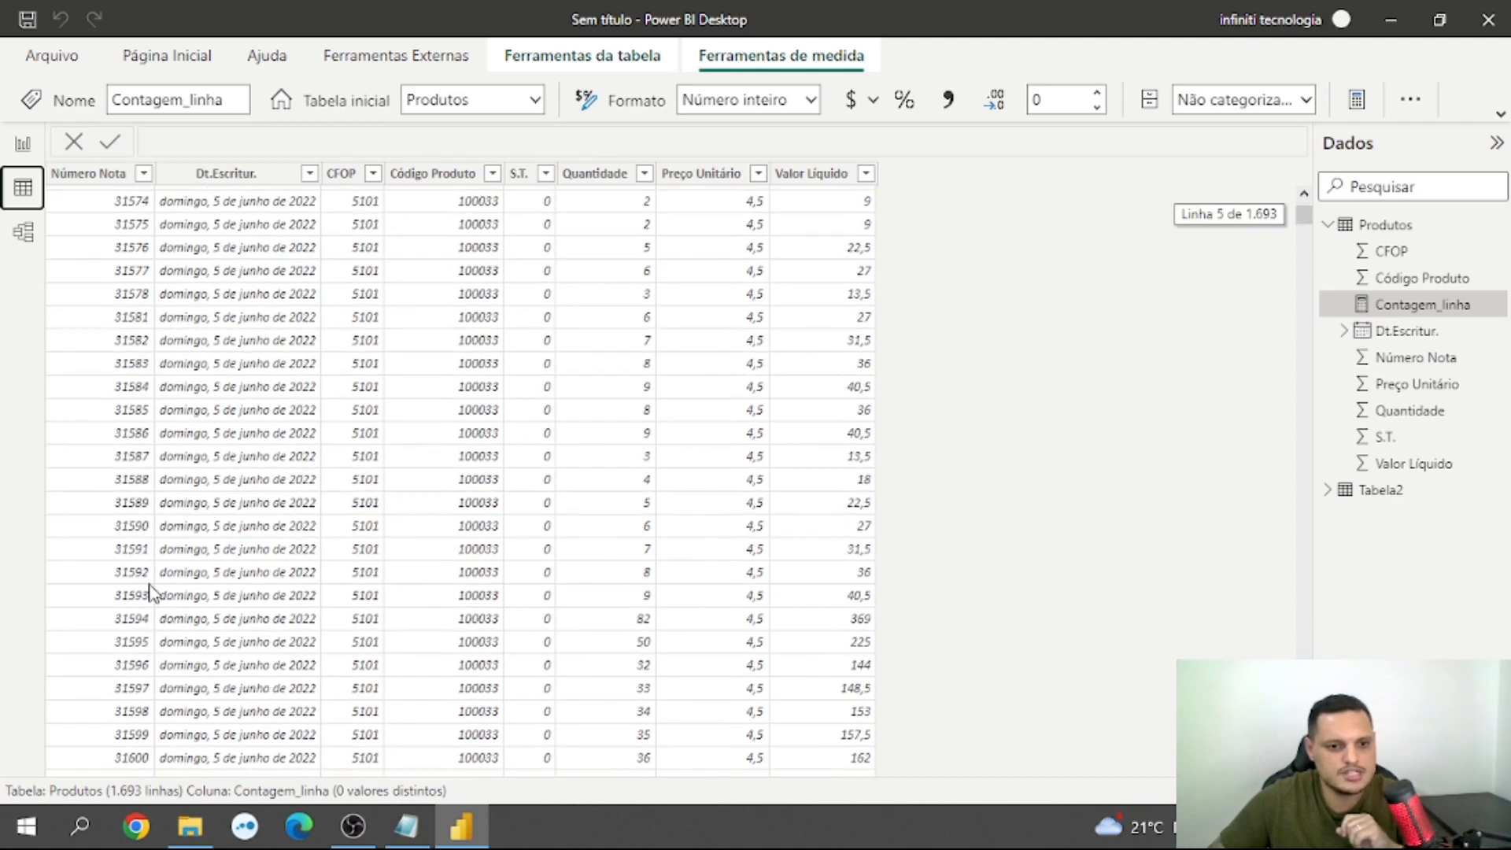
pyautogui.scroll(-1, 149, 591)
pyautogui.scroll(-3, 152, 606)
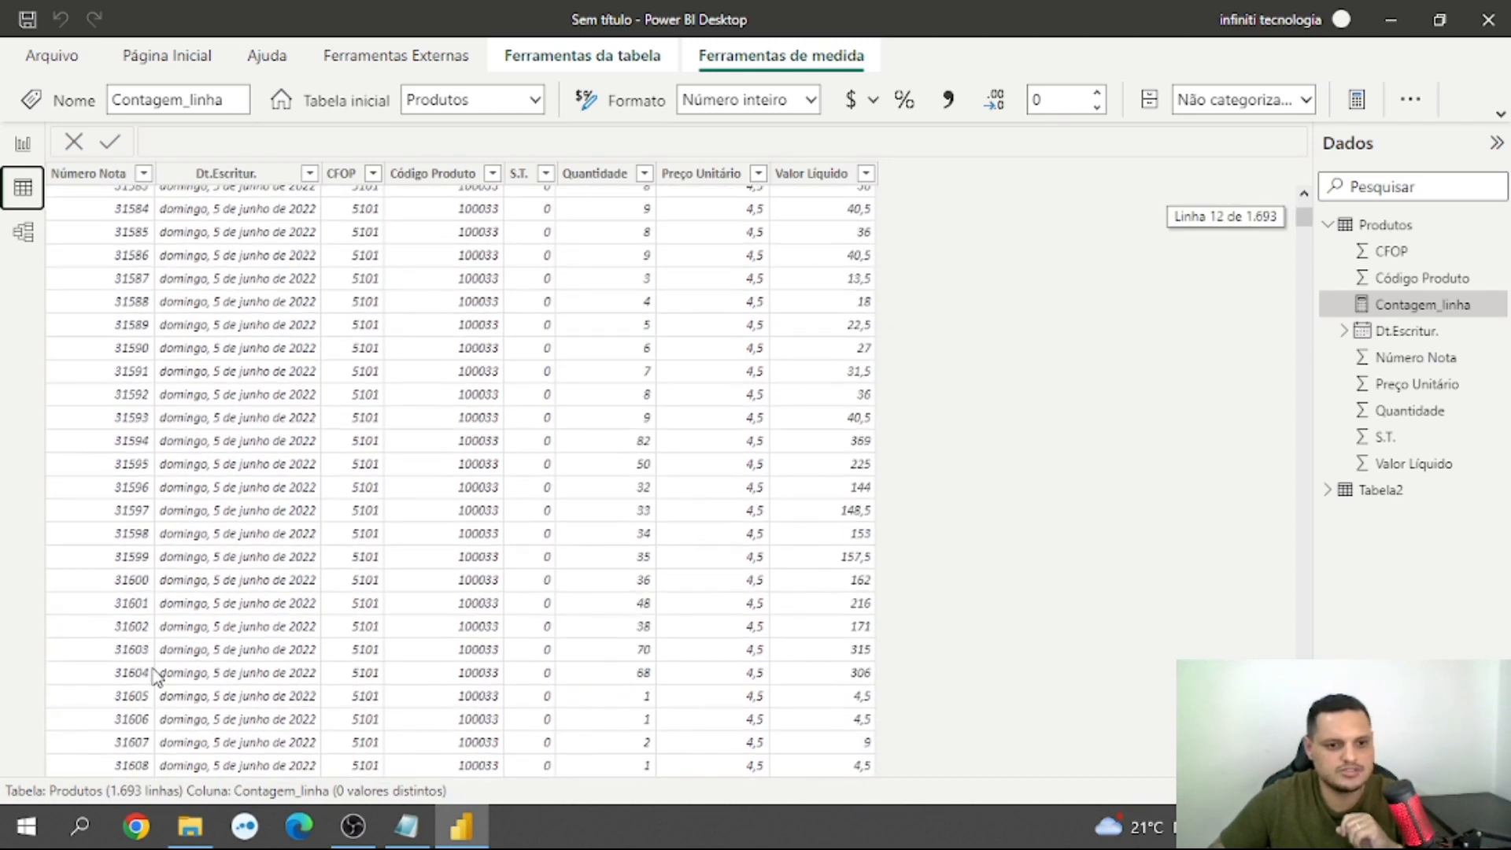
pyautogui.scroll(-5, 144, 673)
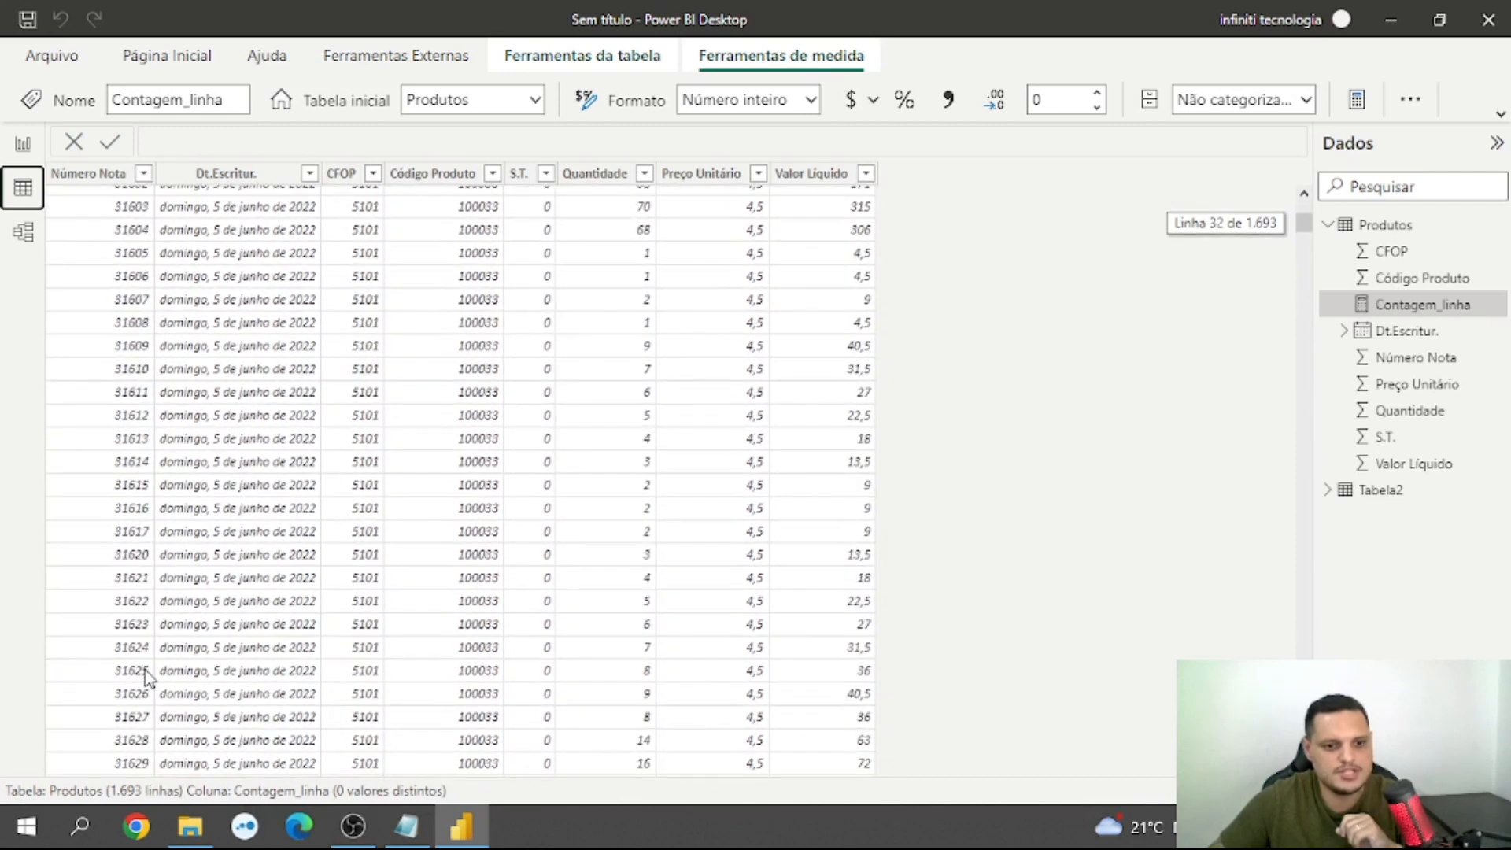
pyautogui.scroll(-3, 137, 725)
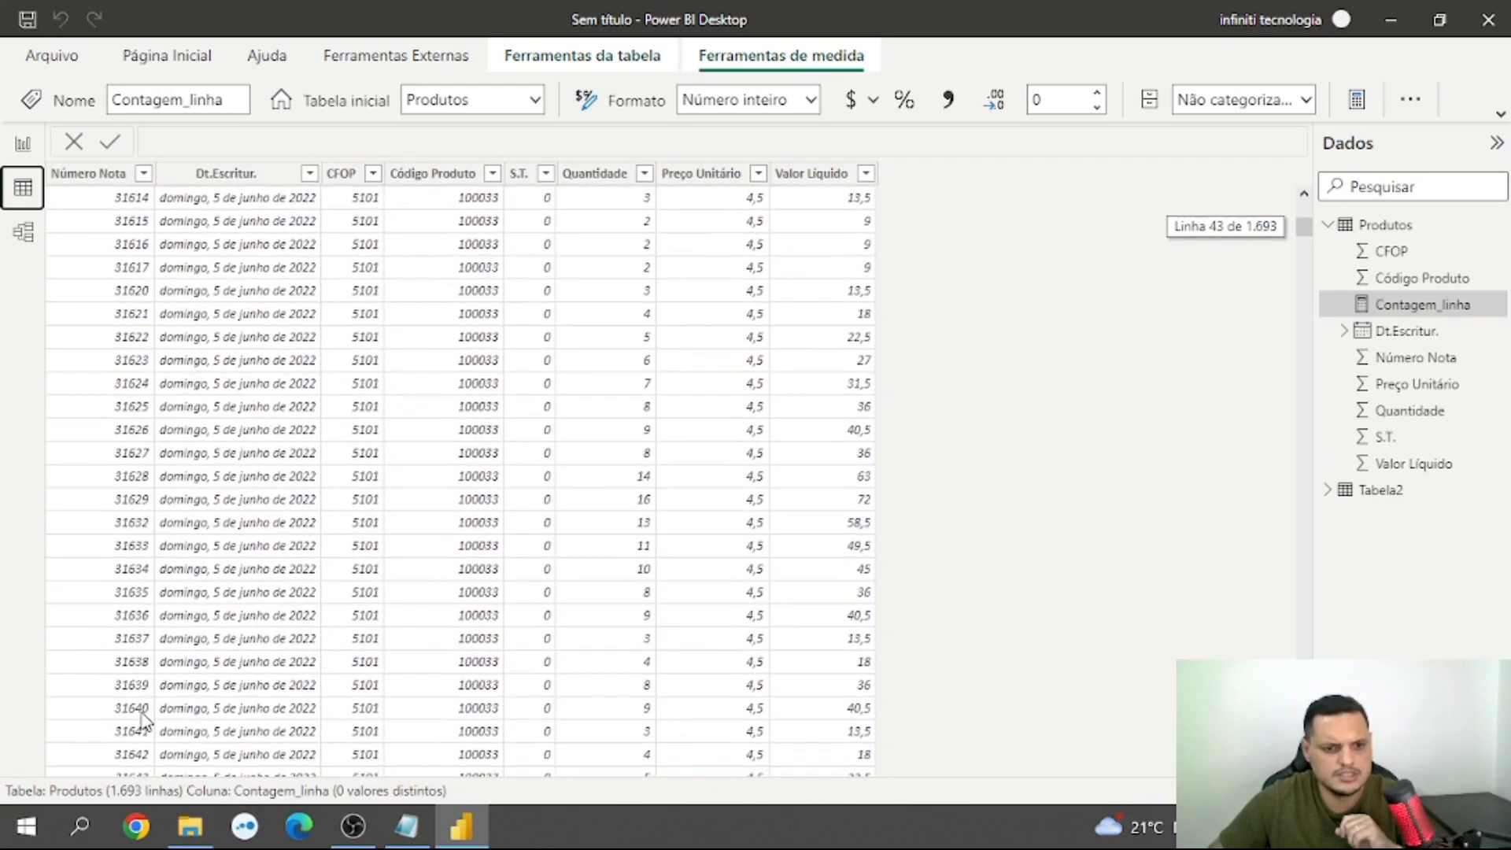
pyautogui.scroll(4, 140, 720)
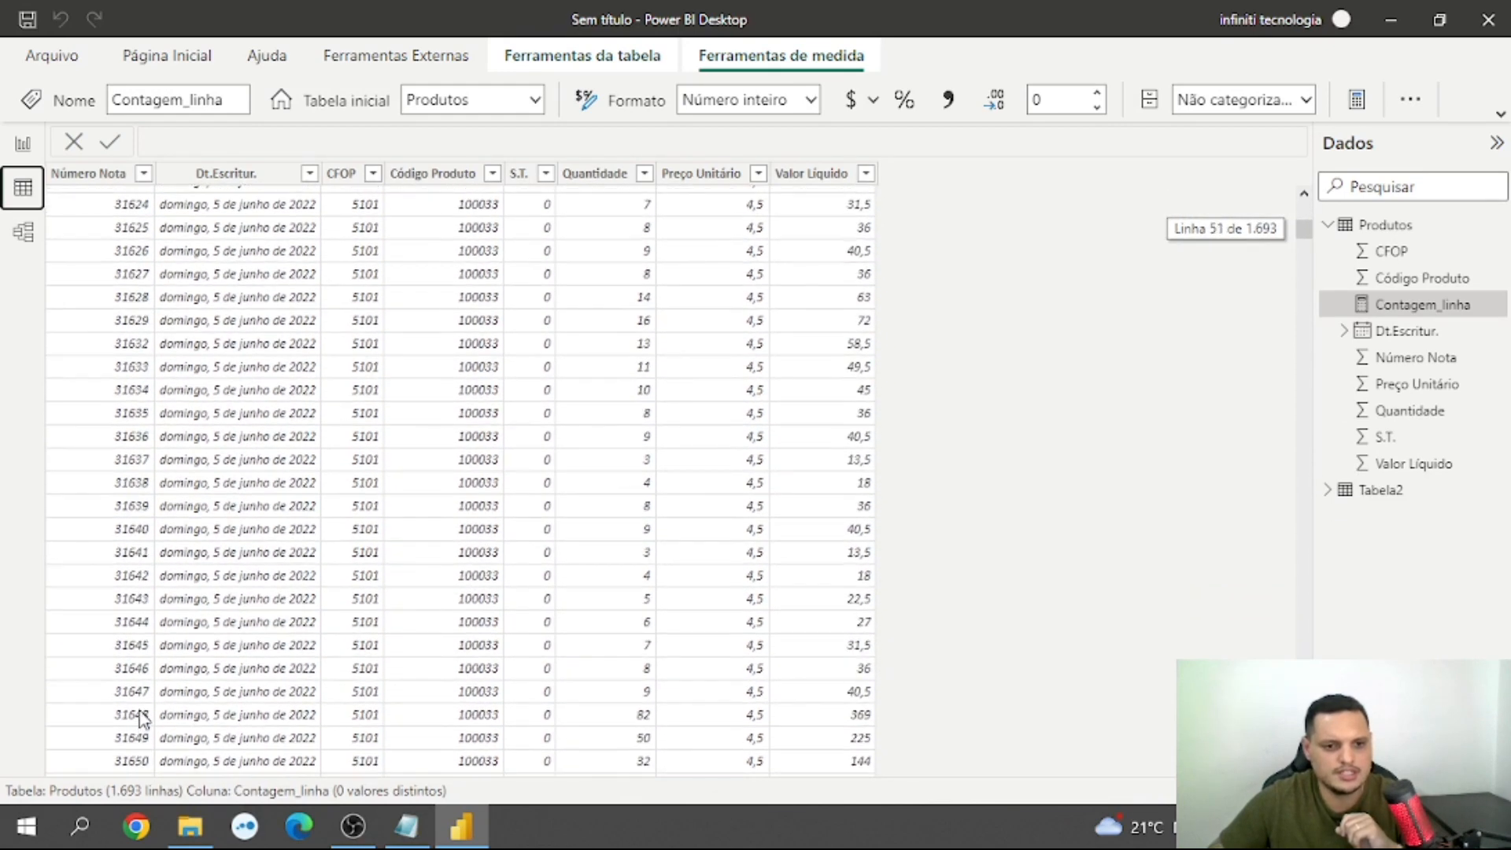
pyautogui.scroll(12, 303, 618)
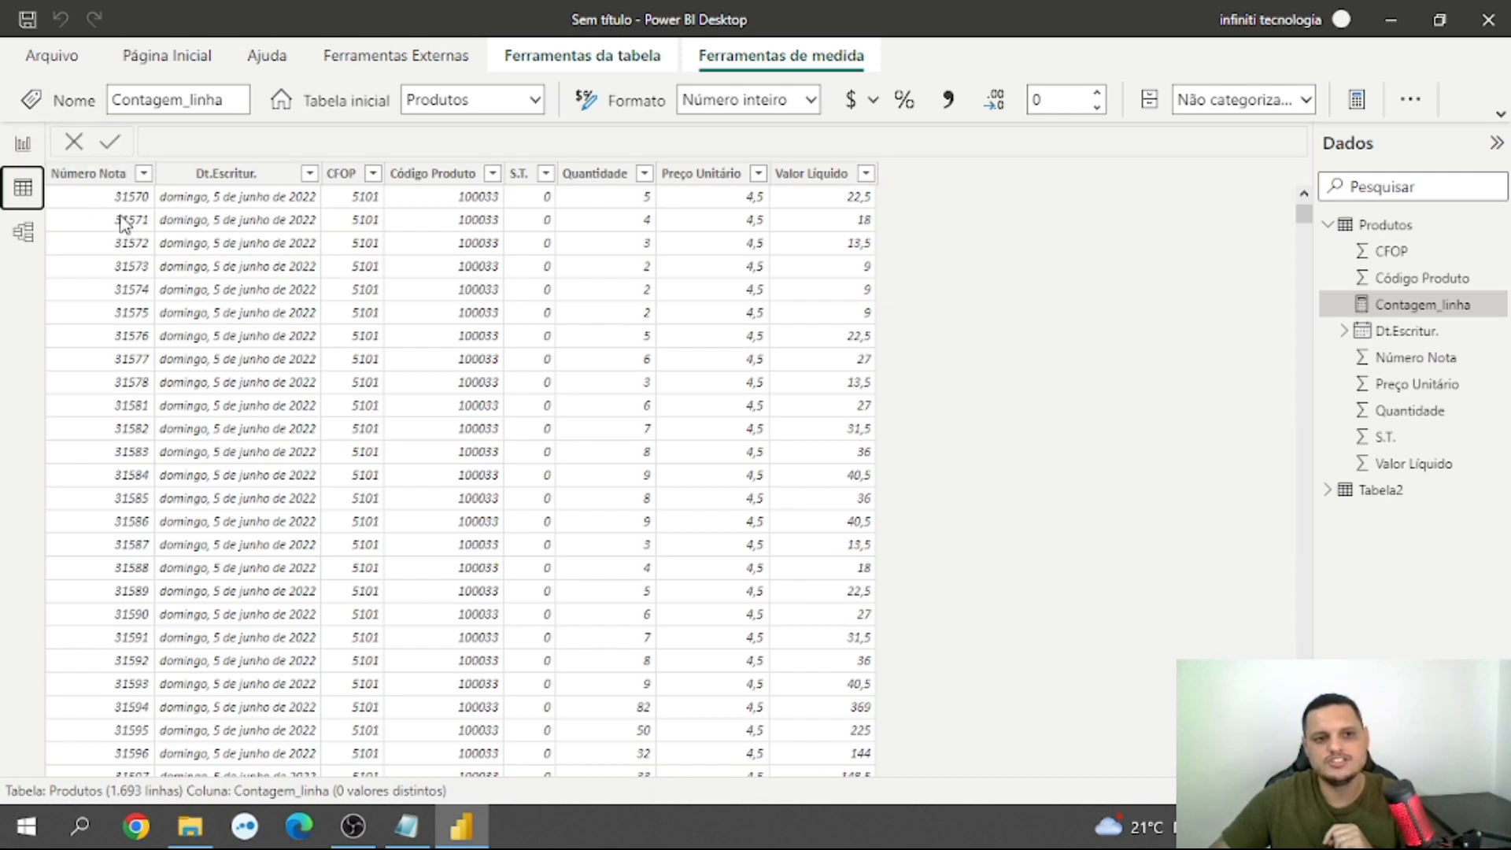
# Step: Check the Número Nota column in the data view and create a new measure in the Produtos table named Contagem_Distinta
pyautogui.click(135, 177)
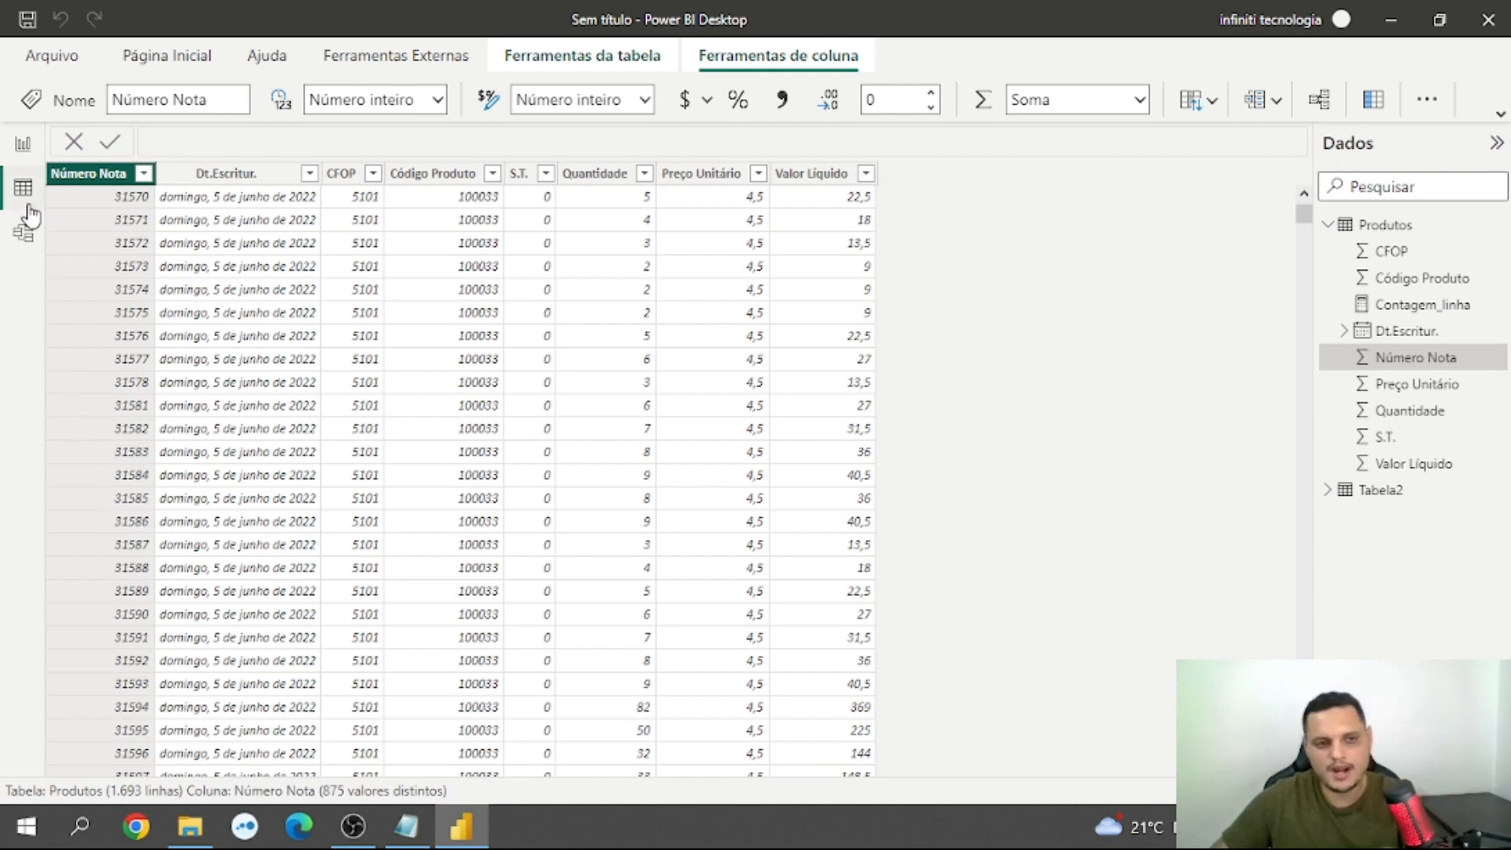
pyautogui.click(23, 146)
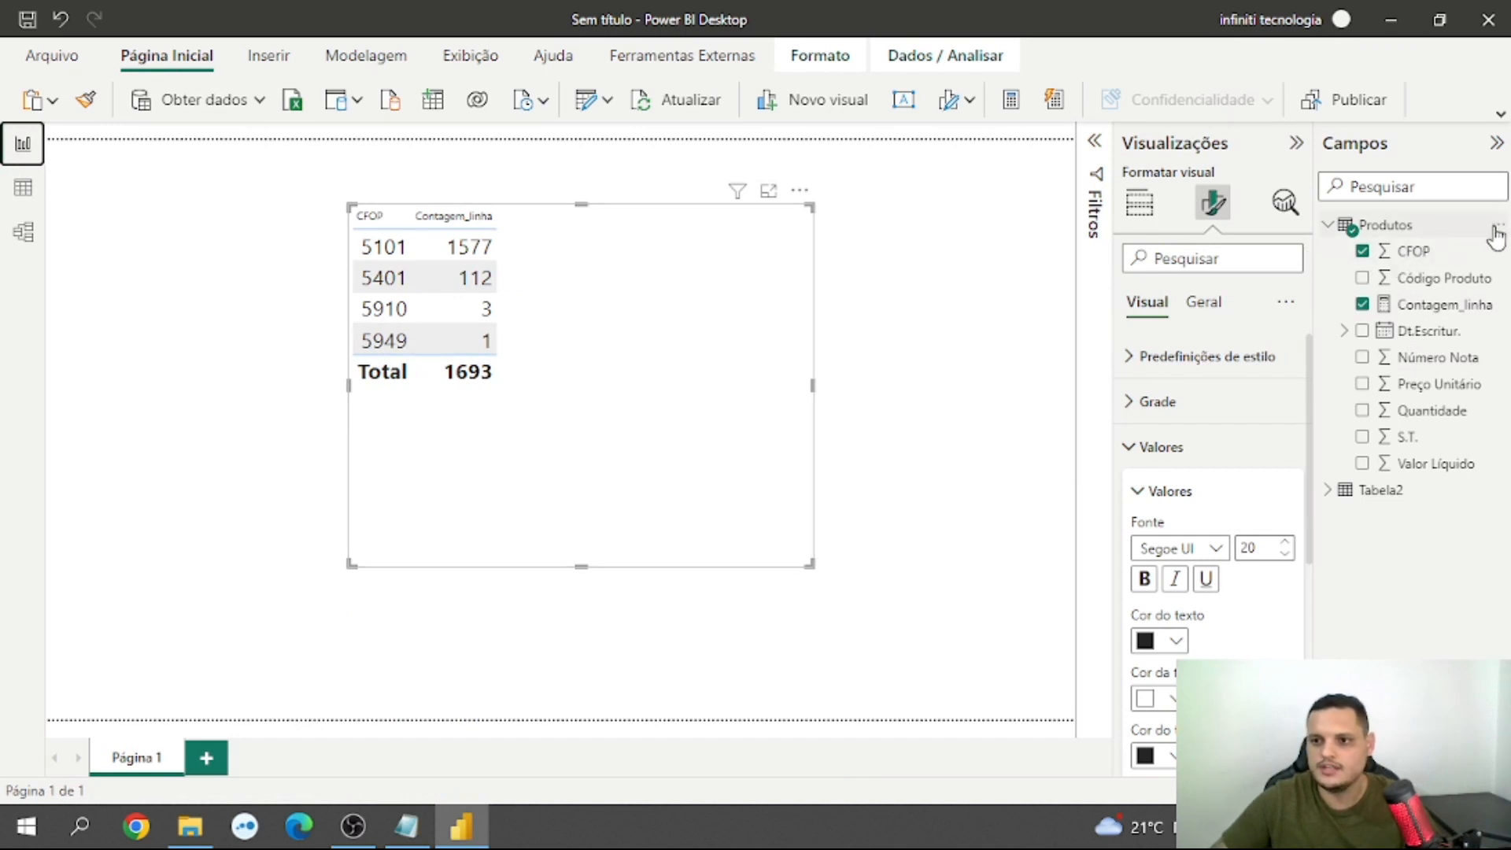
pyautogui.click(1497, 226)
pyautogui.click(1336, 241)
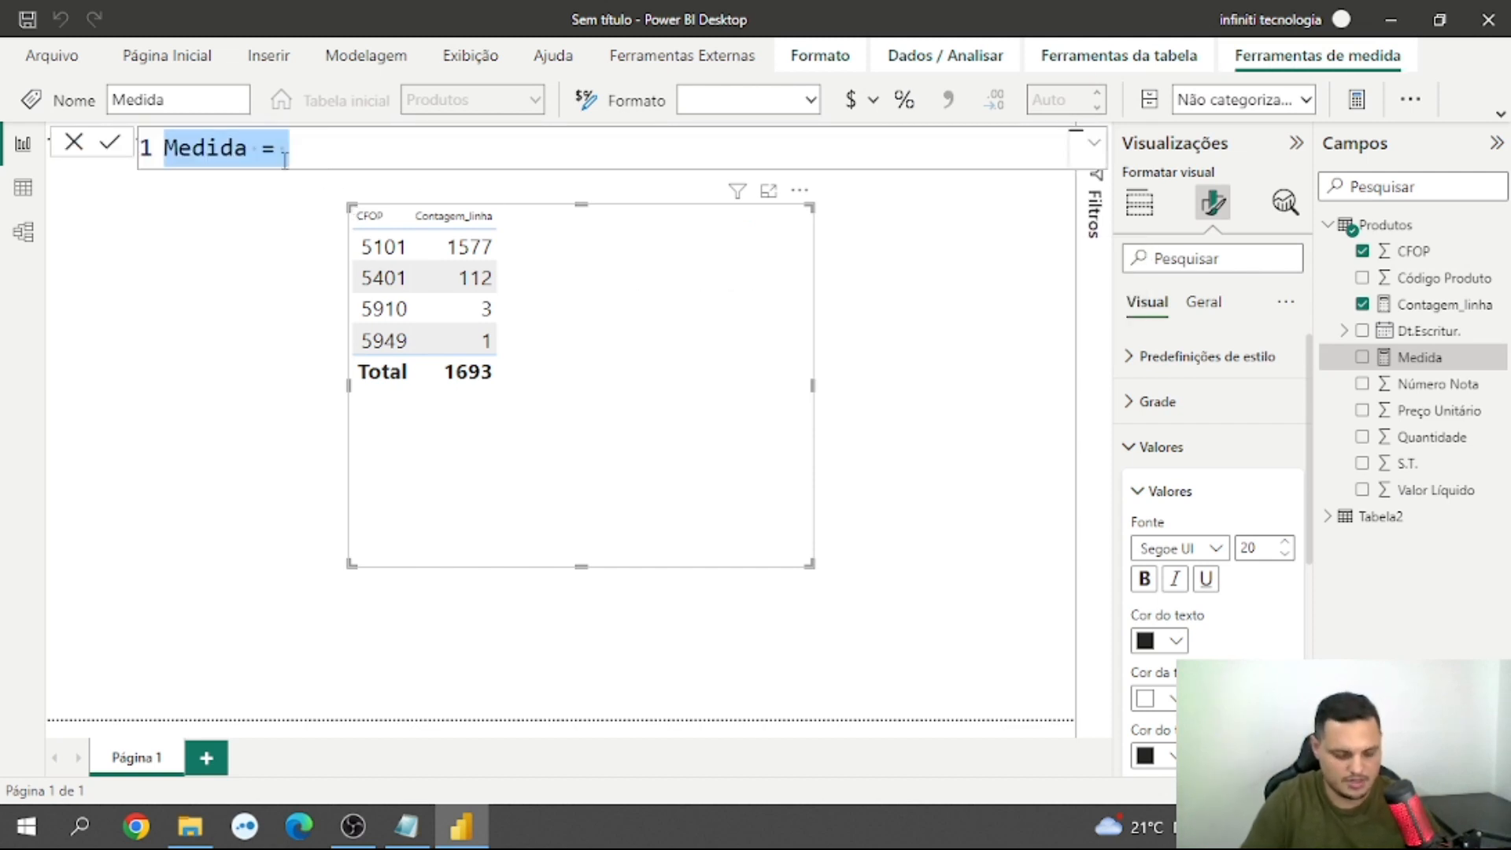
pyautogui.write('Contagem')
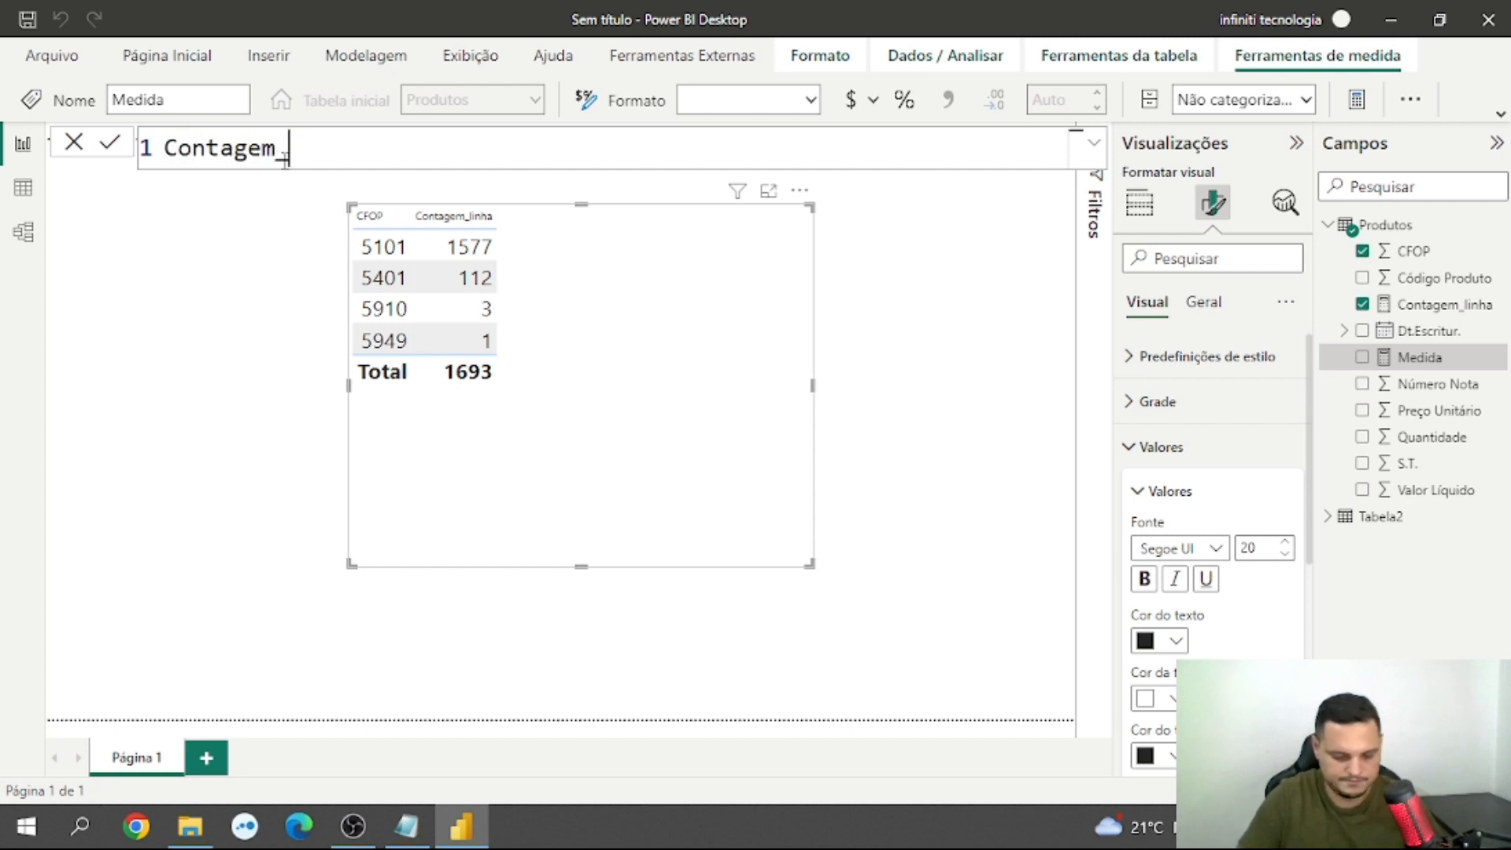
pyautogui.write('_Distinta')
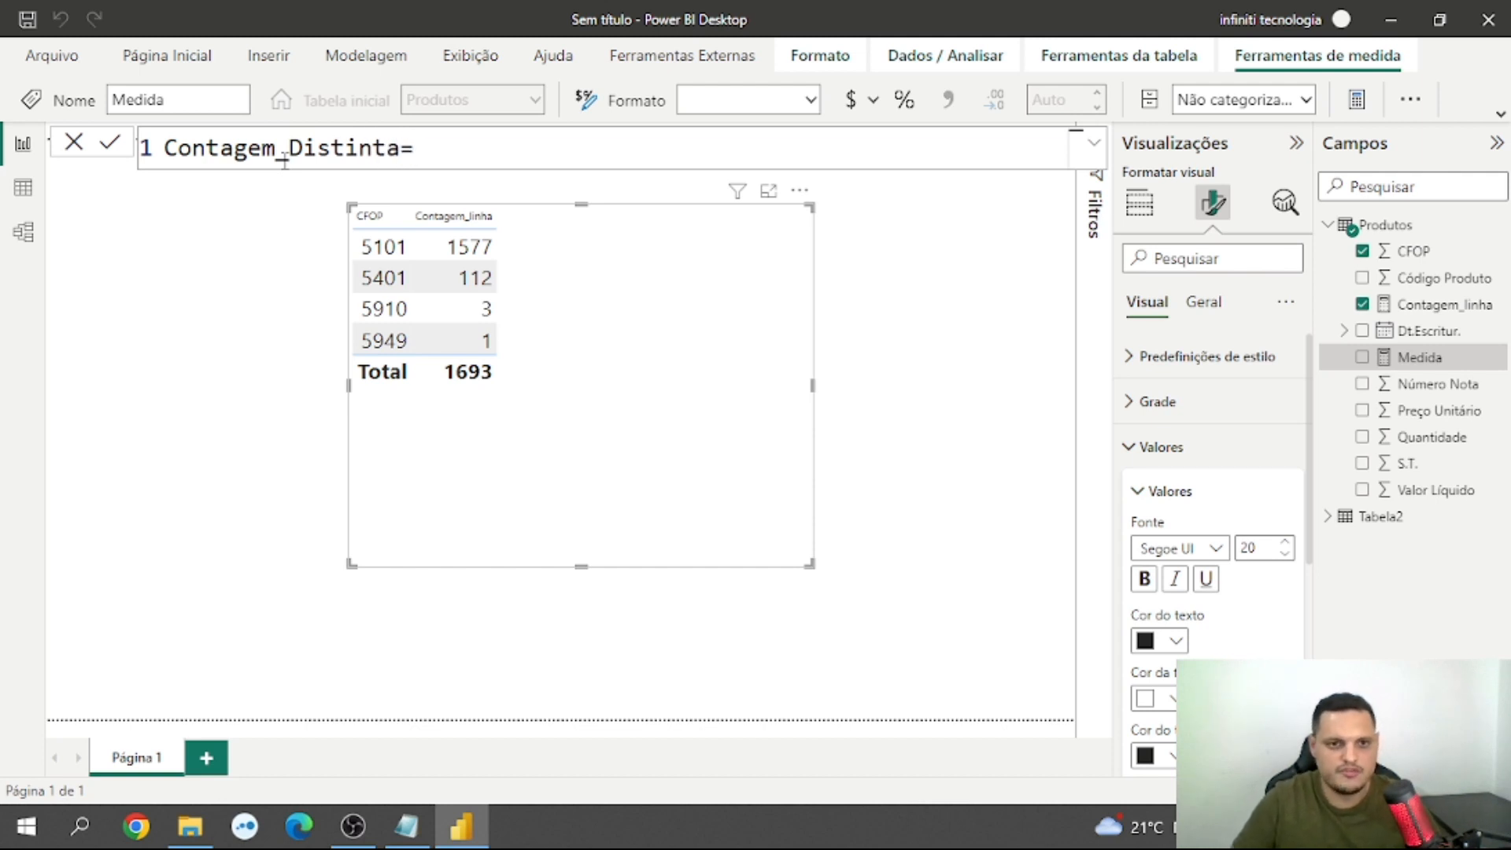
pyautogui.write('=')
# Step: Define the measure on a second line as DISTINCTCOUNT(Produtos[Número Nota]) and add it to the table visual beside Contagem_linha
pyautogui.hotkey('shift', 'Return')
pyautogui.write('dis')
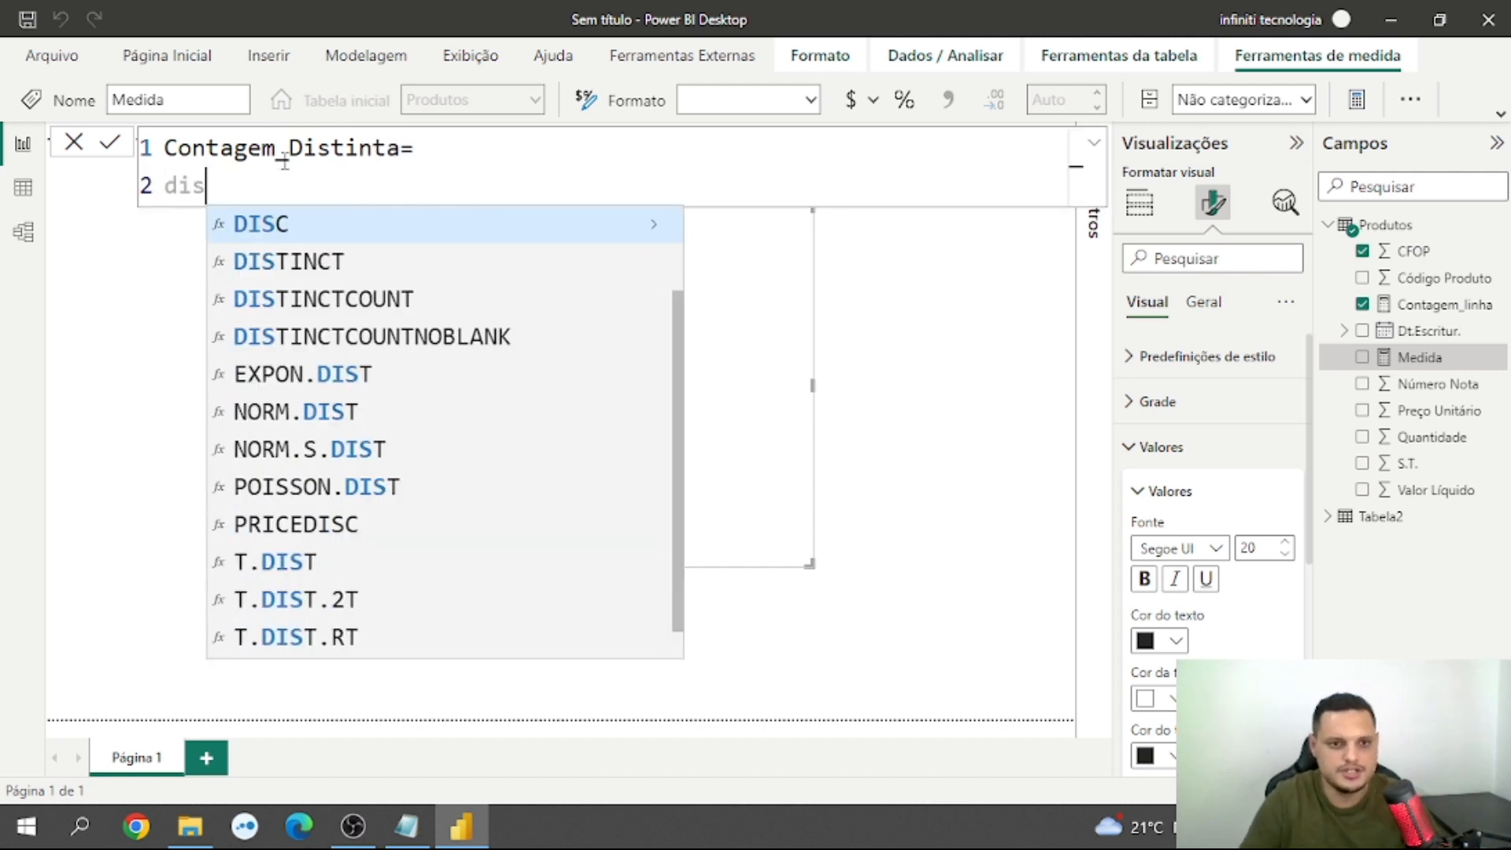
pyautogui.press('Down')
pyautogui.press('Down')
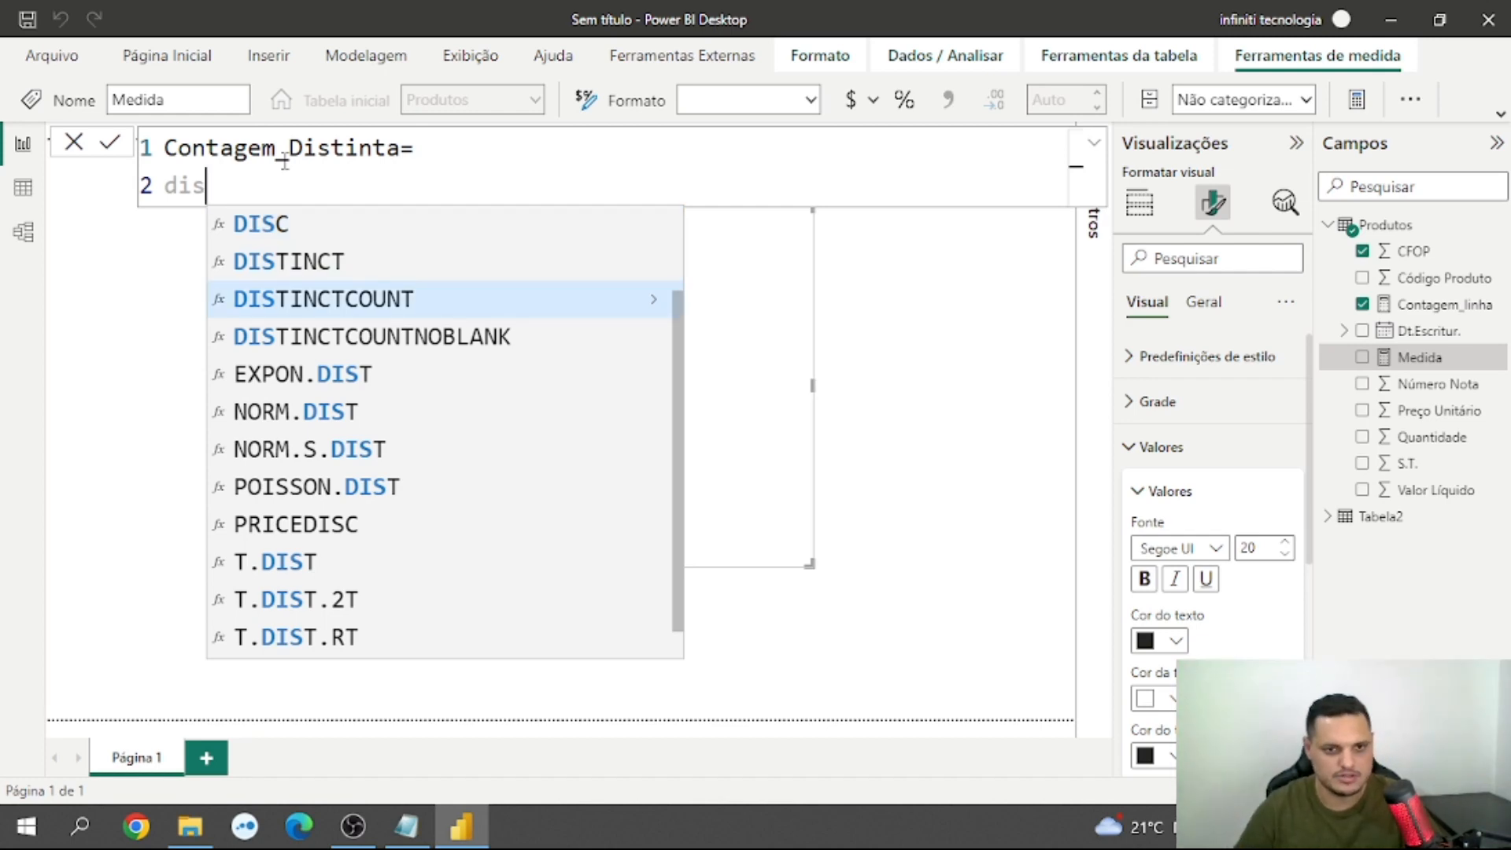
pyautogui.press('Tab')
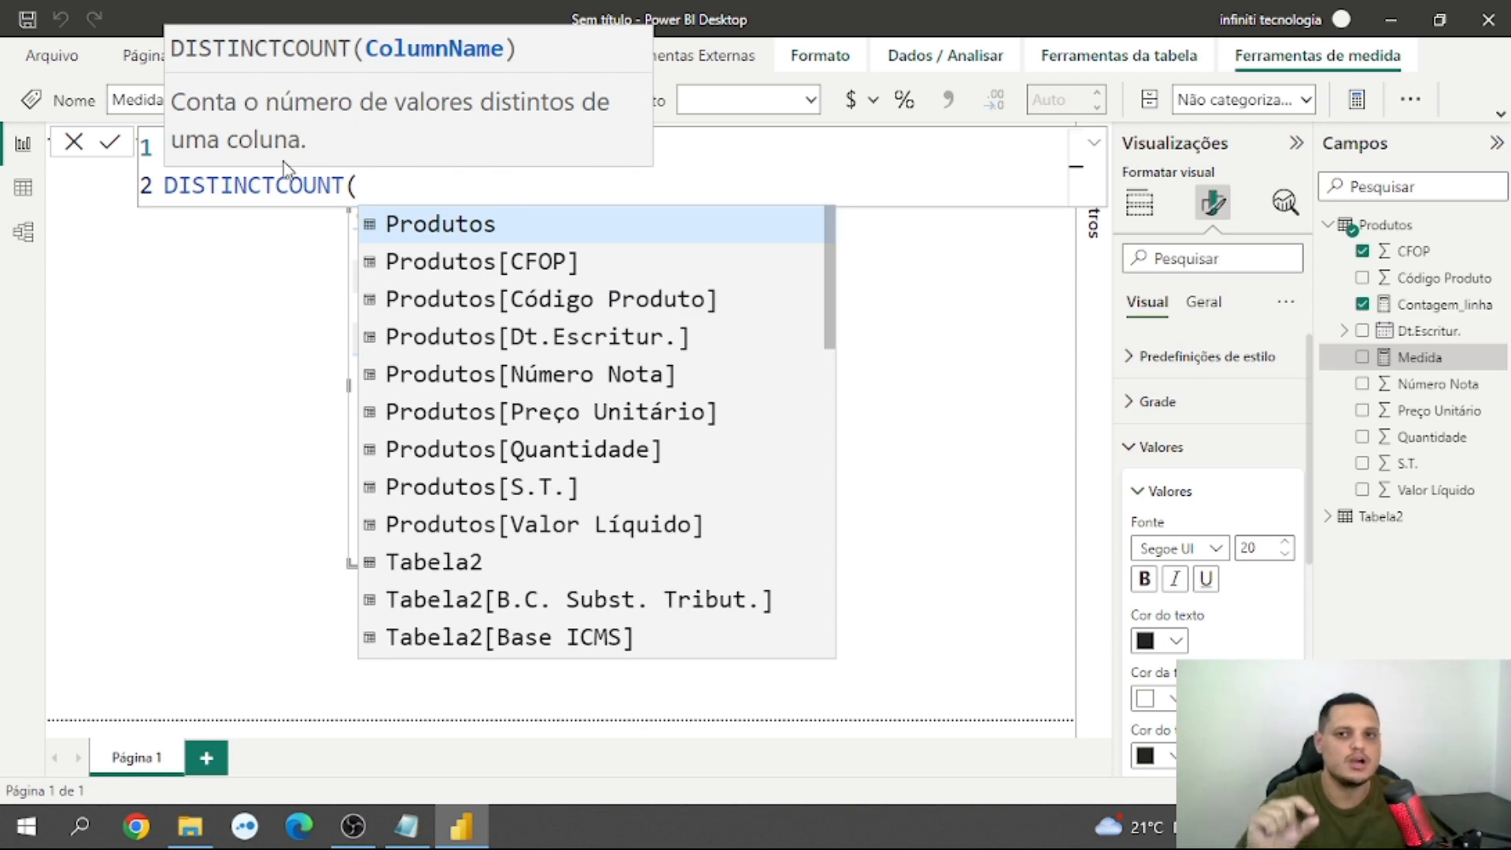
pyautogui.click(576, 379)
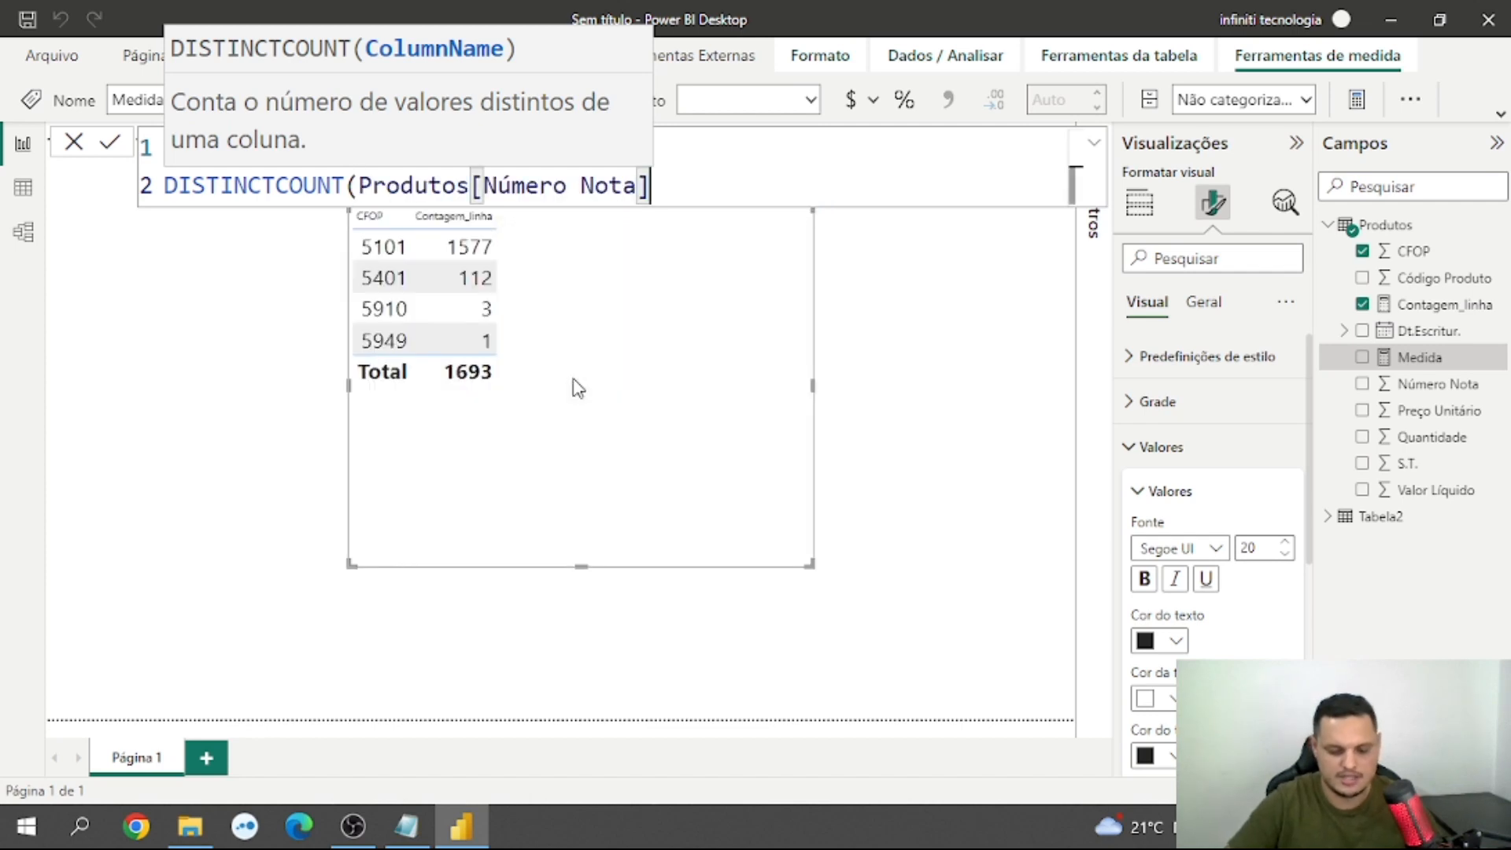
pyautogui.write(')')
pyautogui.press('Return')
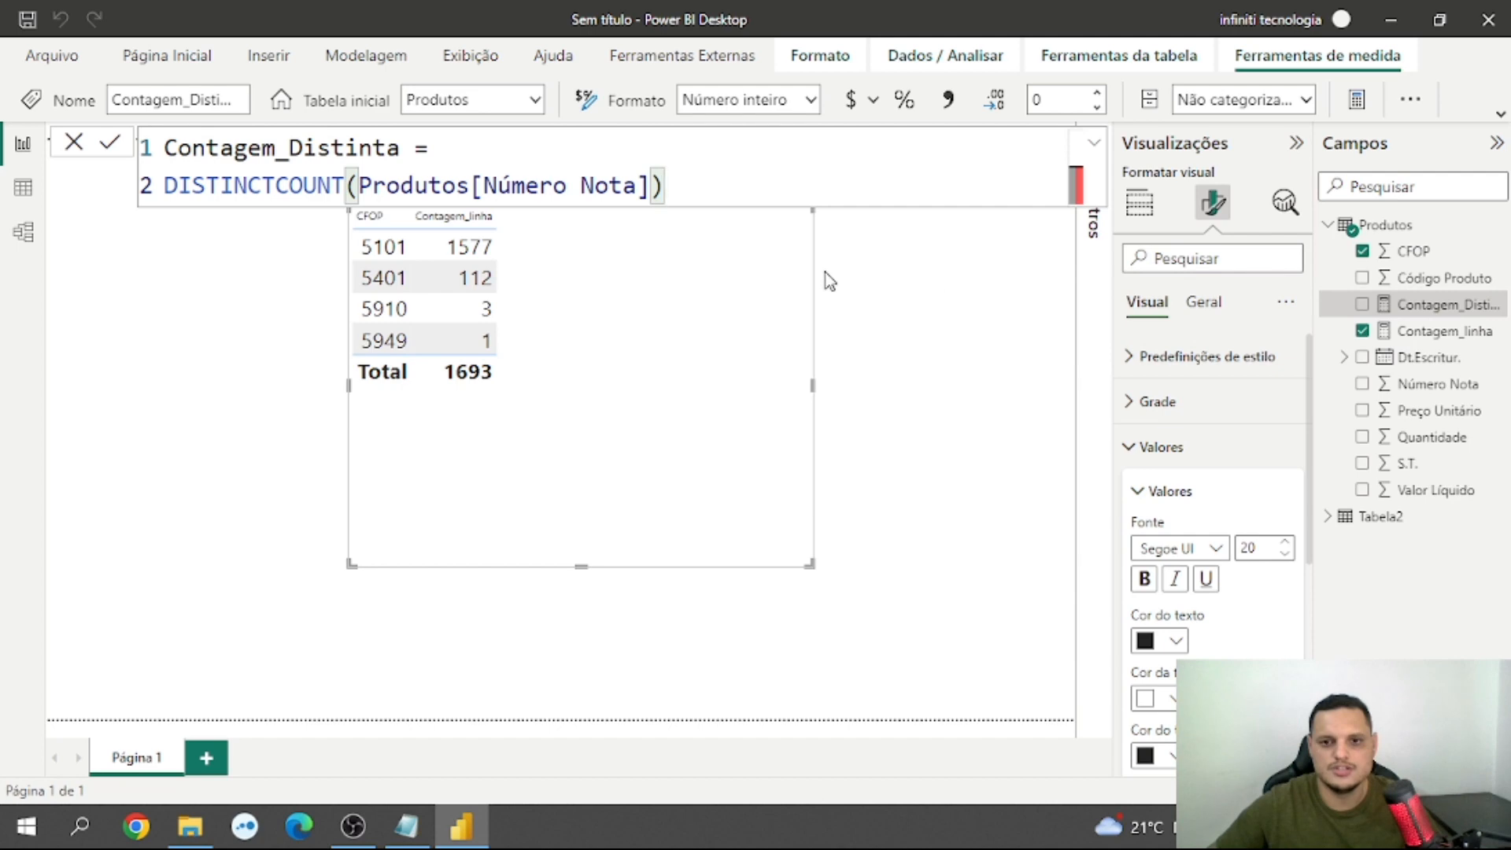
pyautogui.moveTo(1405, 309); pyautogui.dragTo(674, 267)
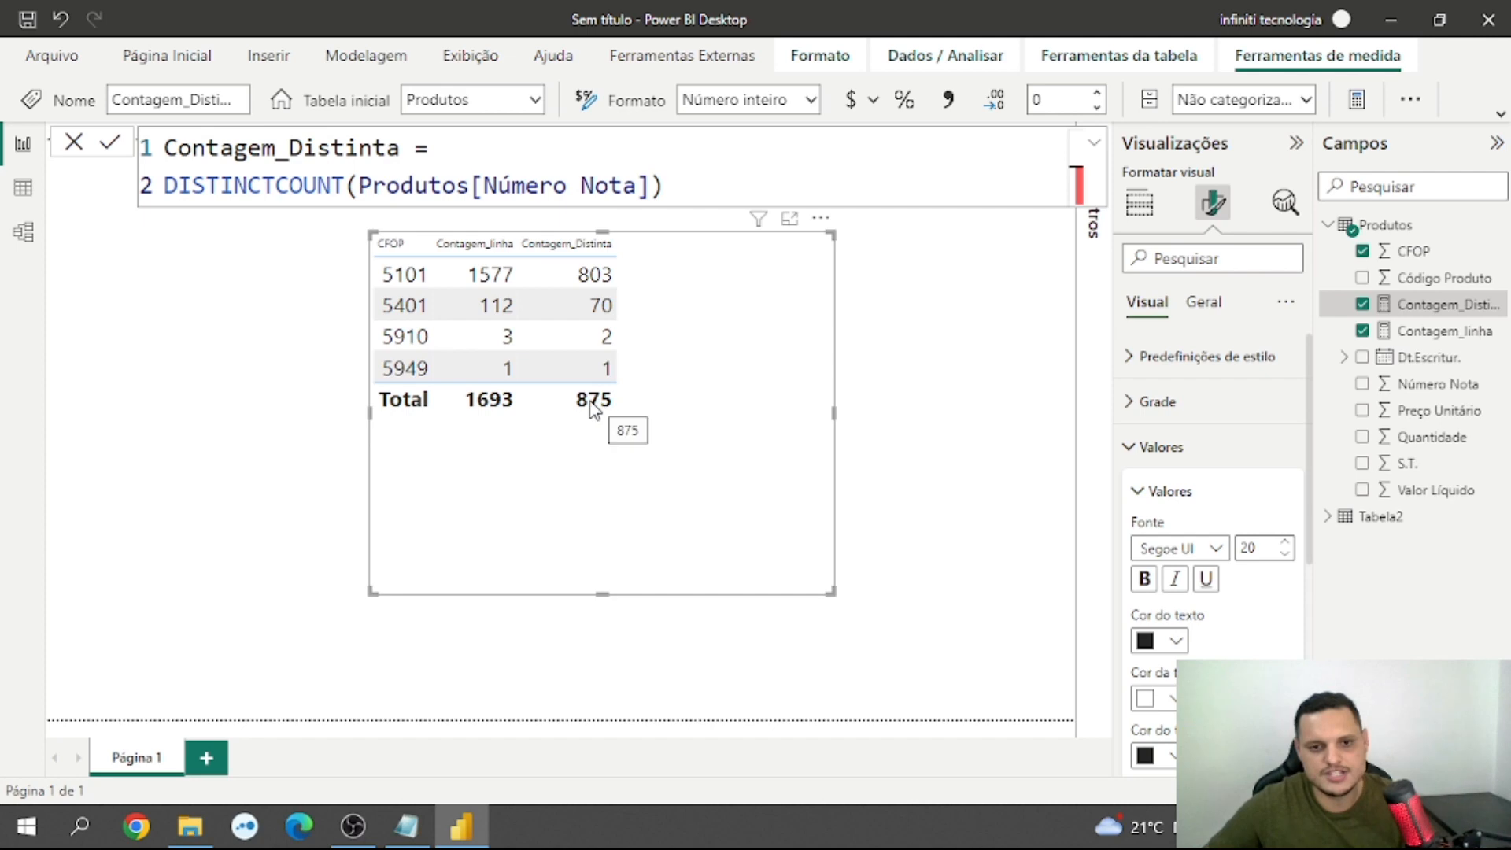
# Step: Rename the distinct-count measure as Notas_Fiscais in its formula
pyautogui.moveTo(403, 146); pyautogui.dragTo(166, 150)
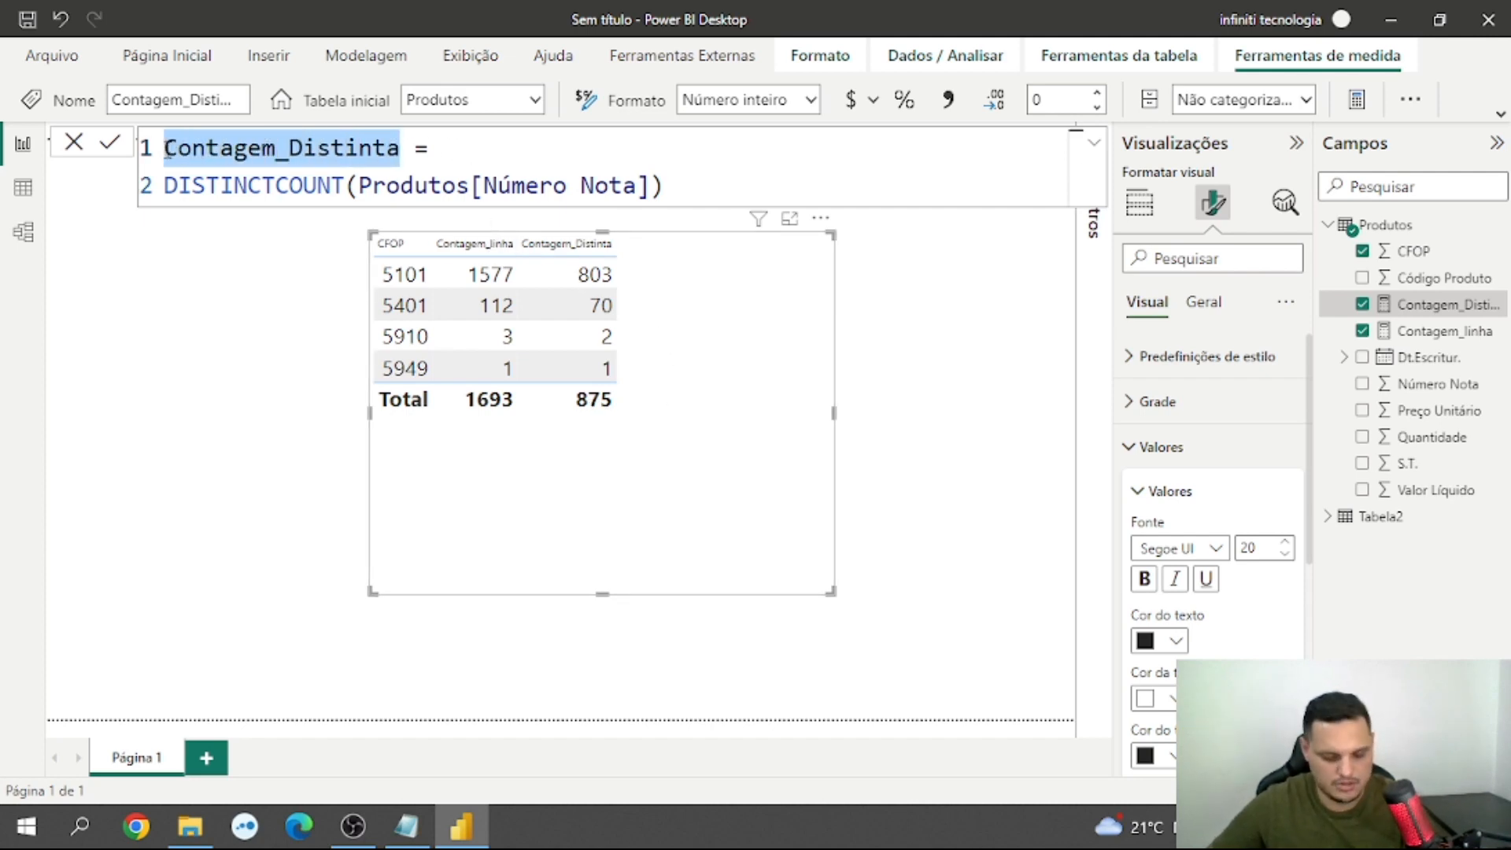
pyautogui.write('Notas_Fiscais')
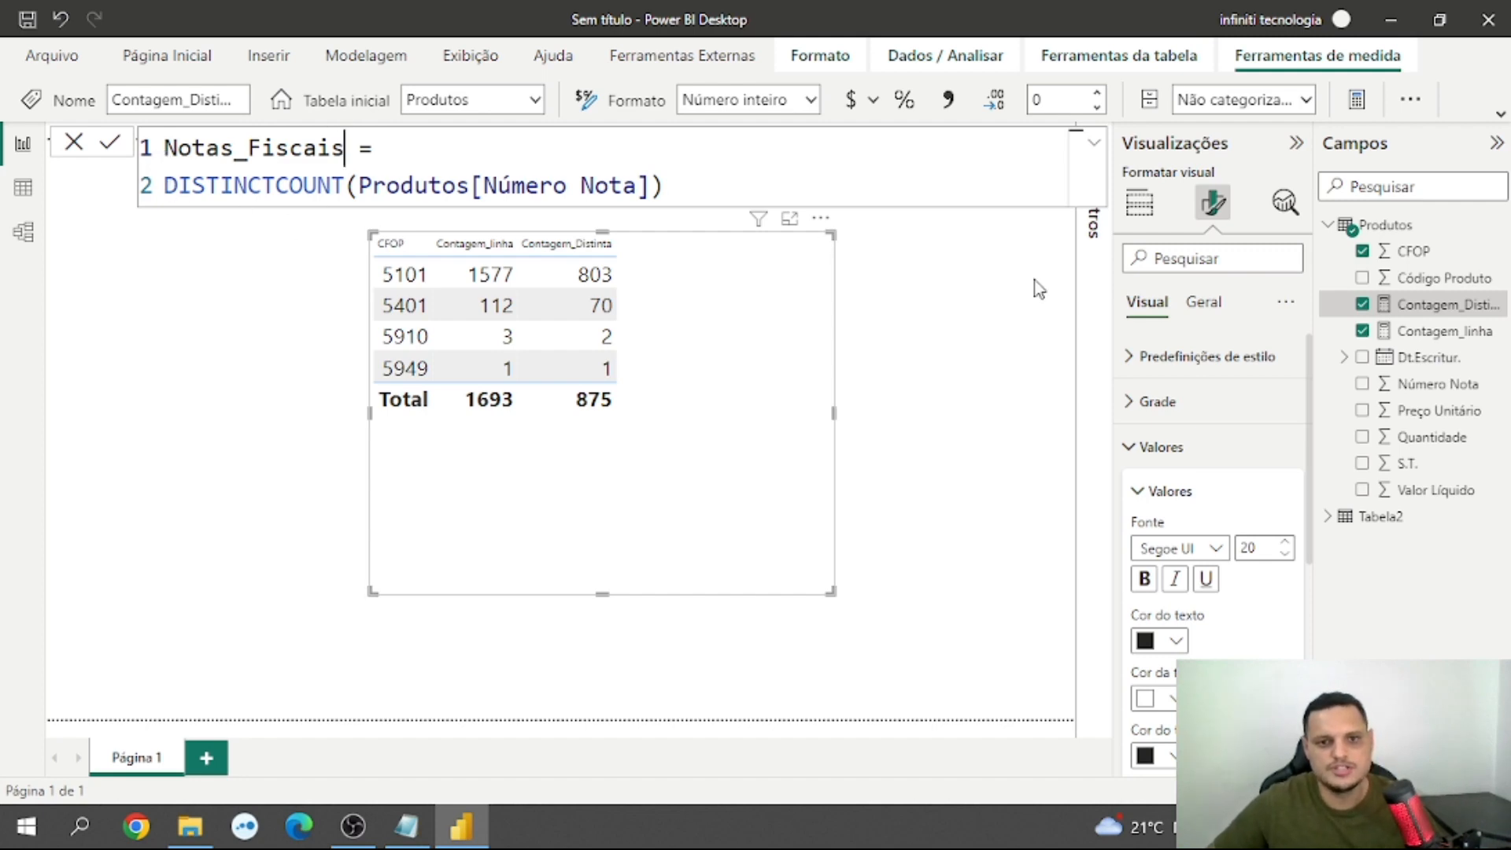
pyautogui.press('Return')
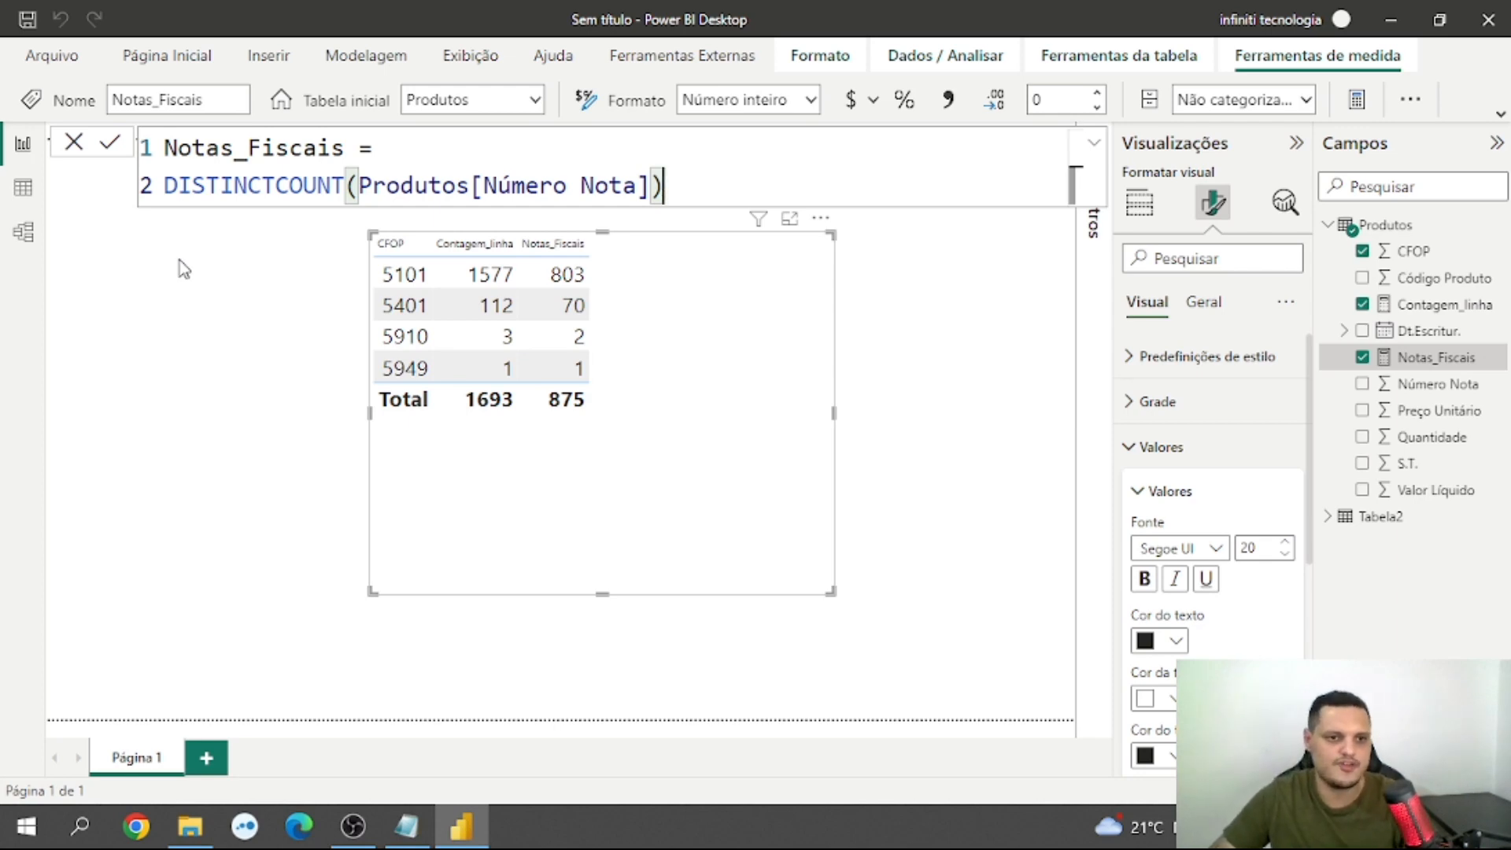
# Step: Create a new calculated table in the data view named Tabela_Values
pyautogui.click(23, 192)
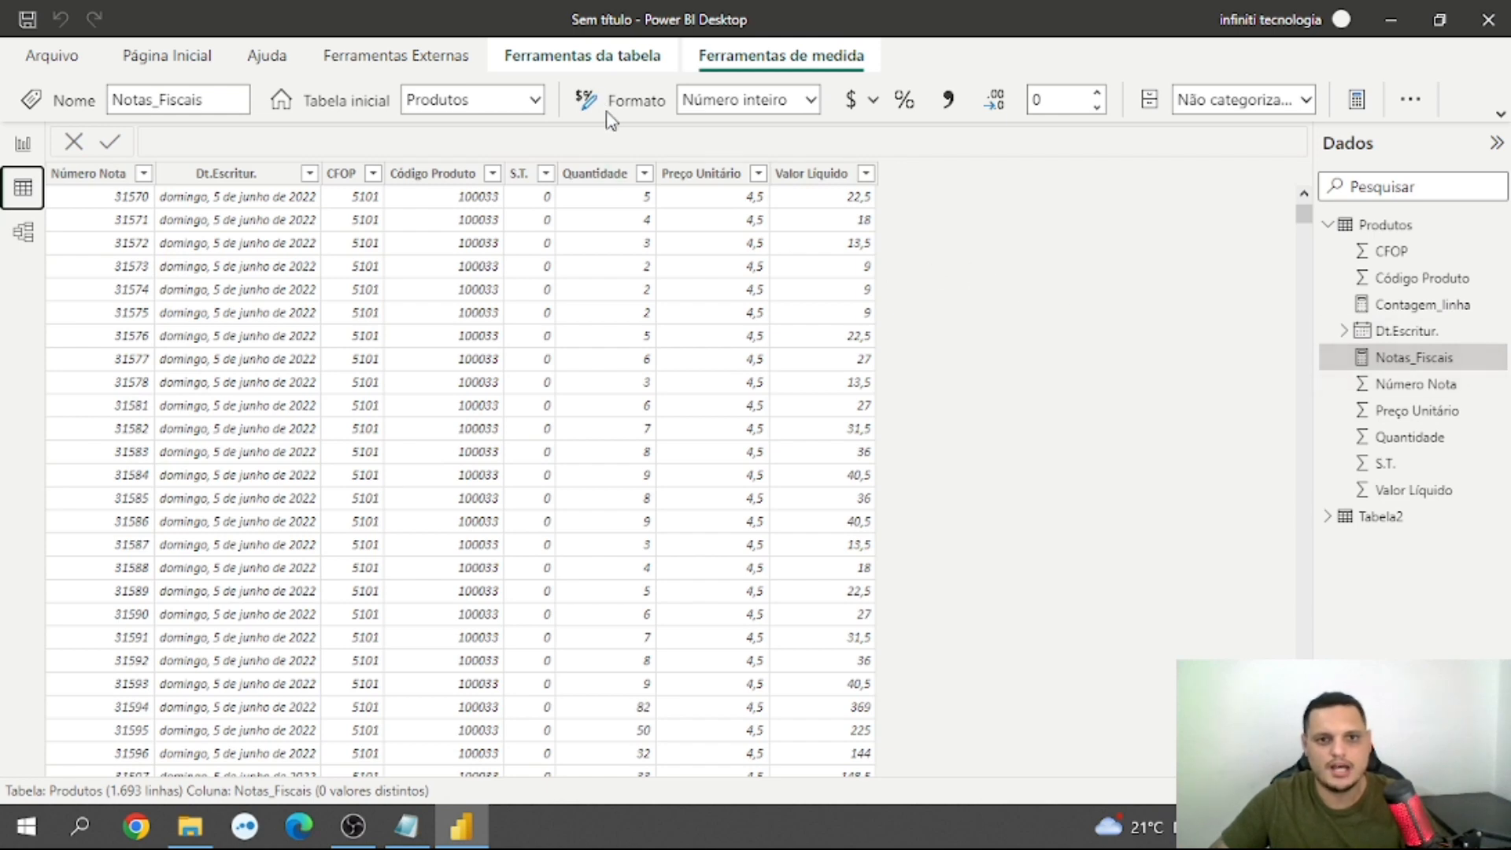
pyautogui.click(581, 63)
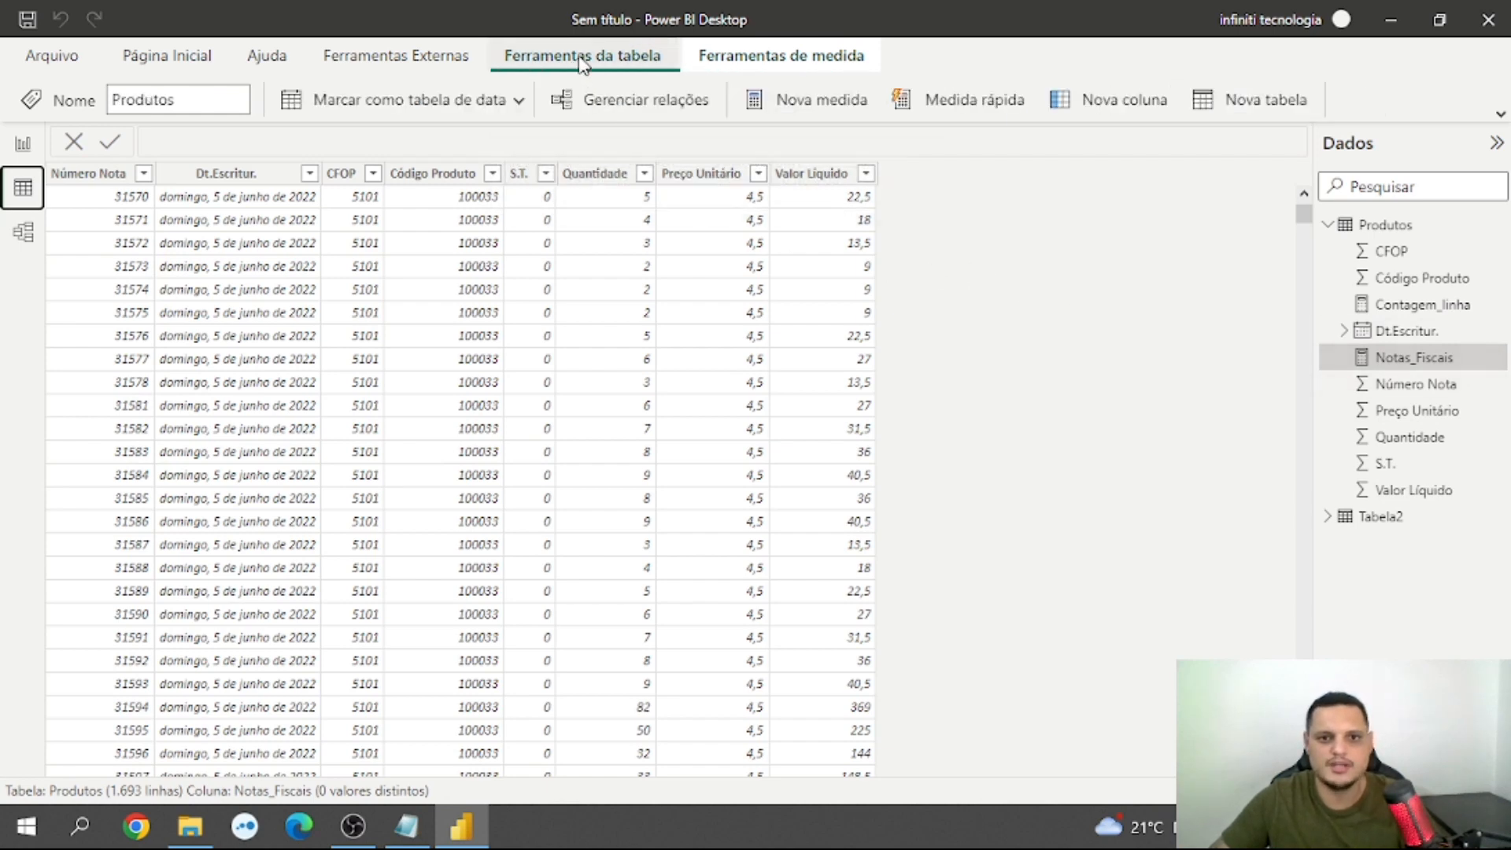
pyautogui.click(1261, 103)
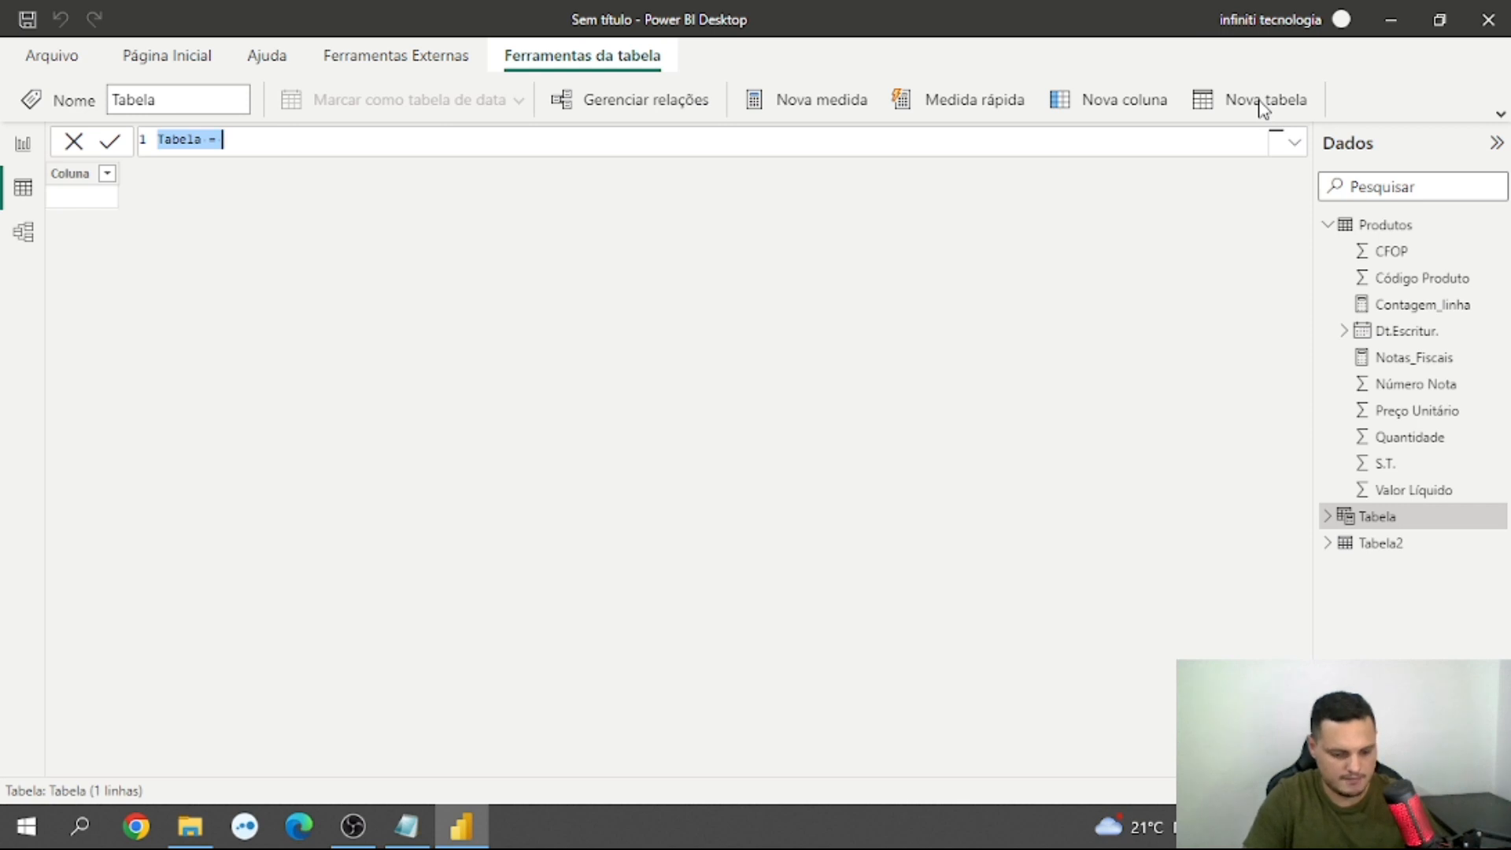
pyautogui.write('Tabela_')
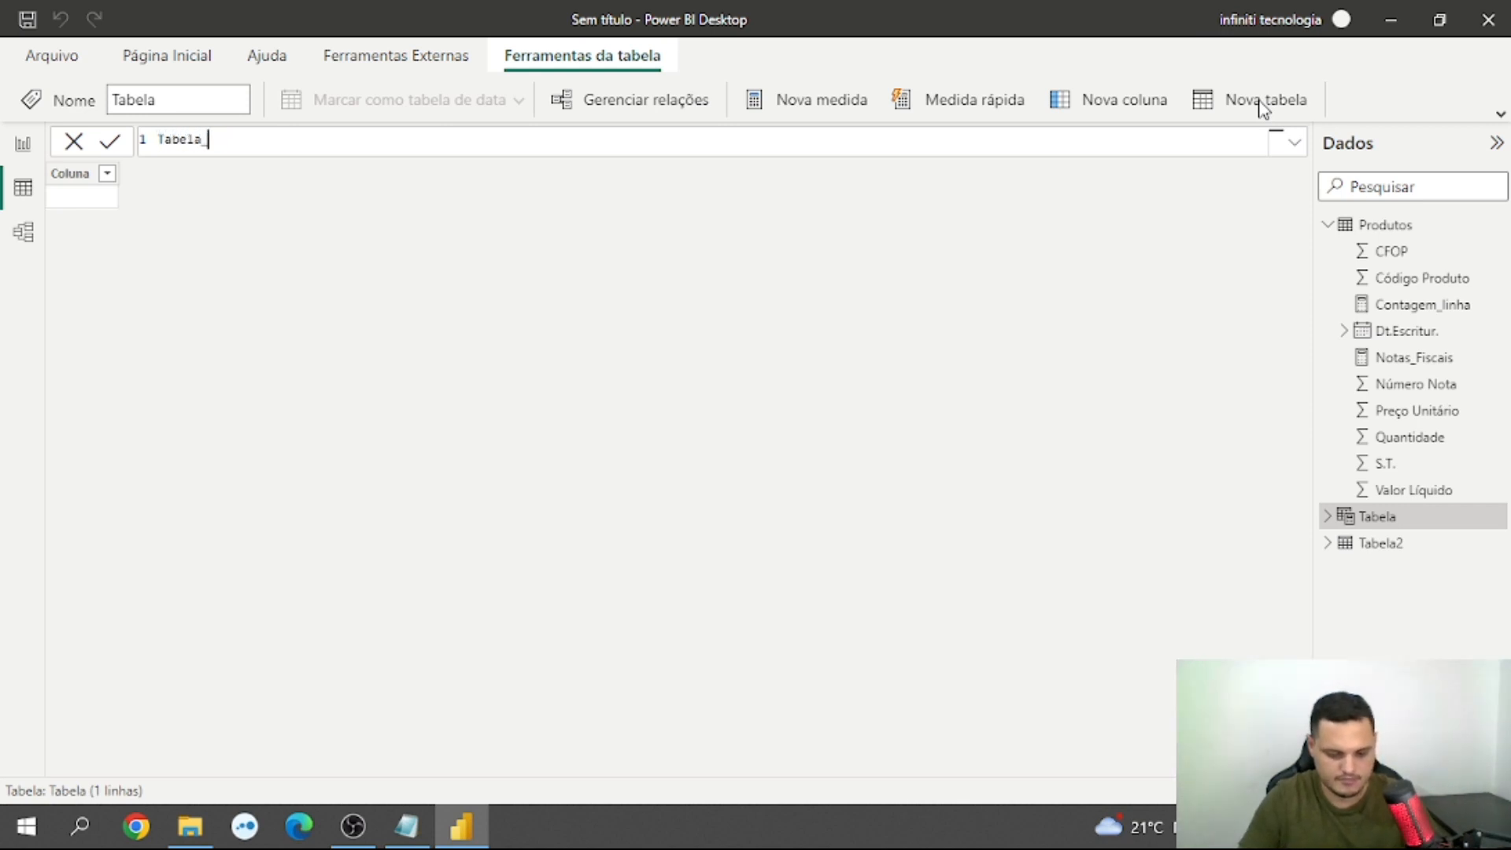
pyautogui.write('Vakue')
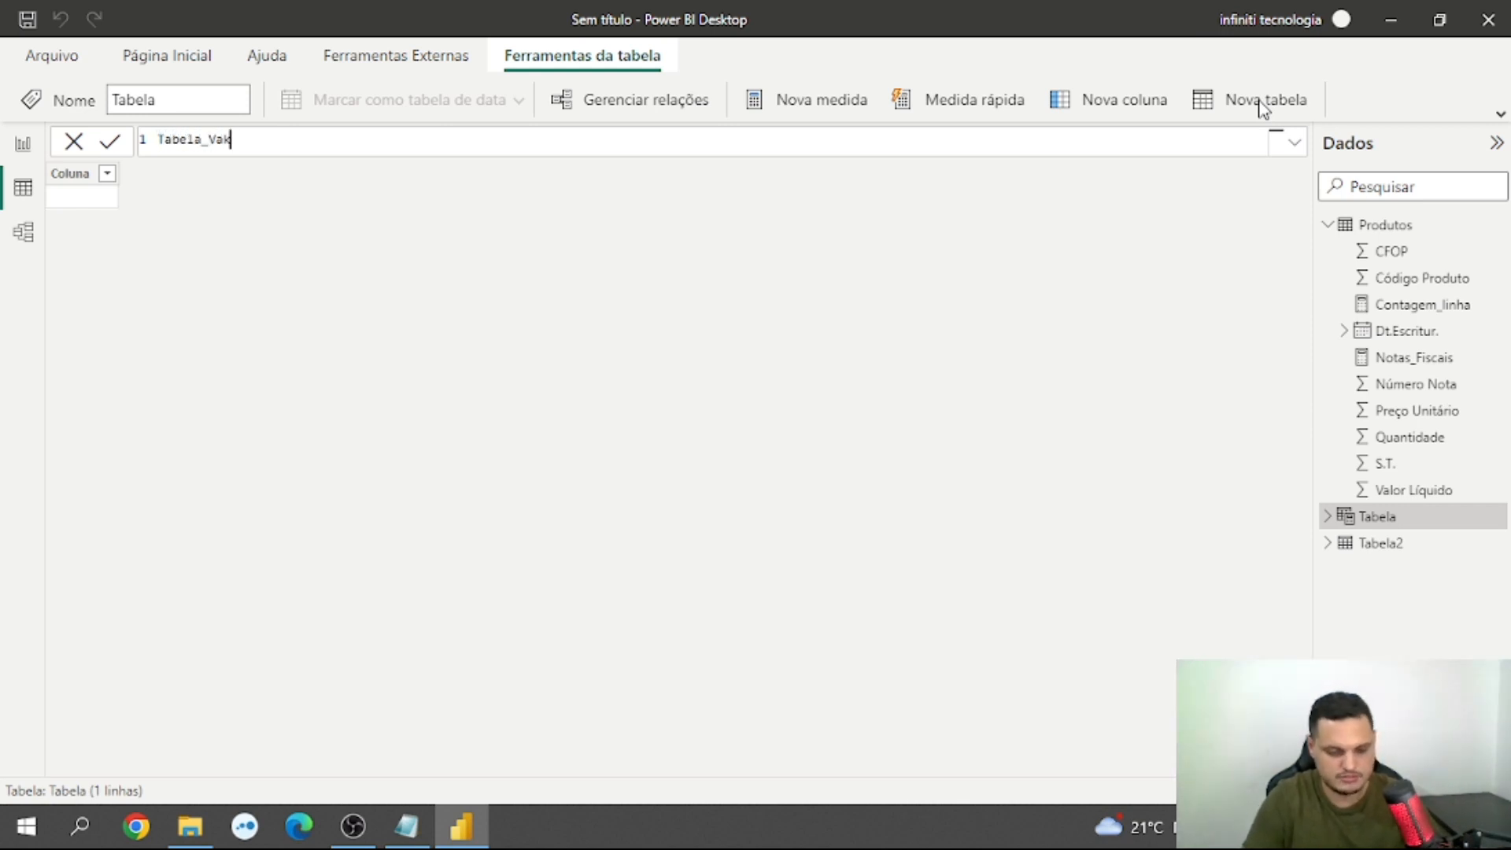
pyautogui.press('BackSpace')
pyautogui.press('BackSpace')
pyautogui.press('BackSpace')
pyautogui.write('lues=')
# Step: Define the table on a second line as VALUES(Produtos[Número Nota]) and compare its Número Nota column with the report's table visual
pyautogui.hotkey('shift', 'Return')
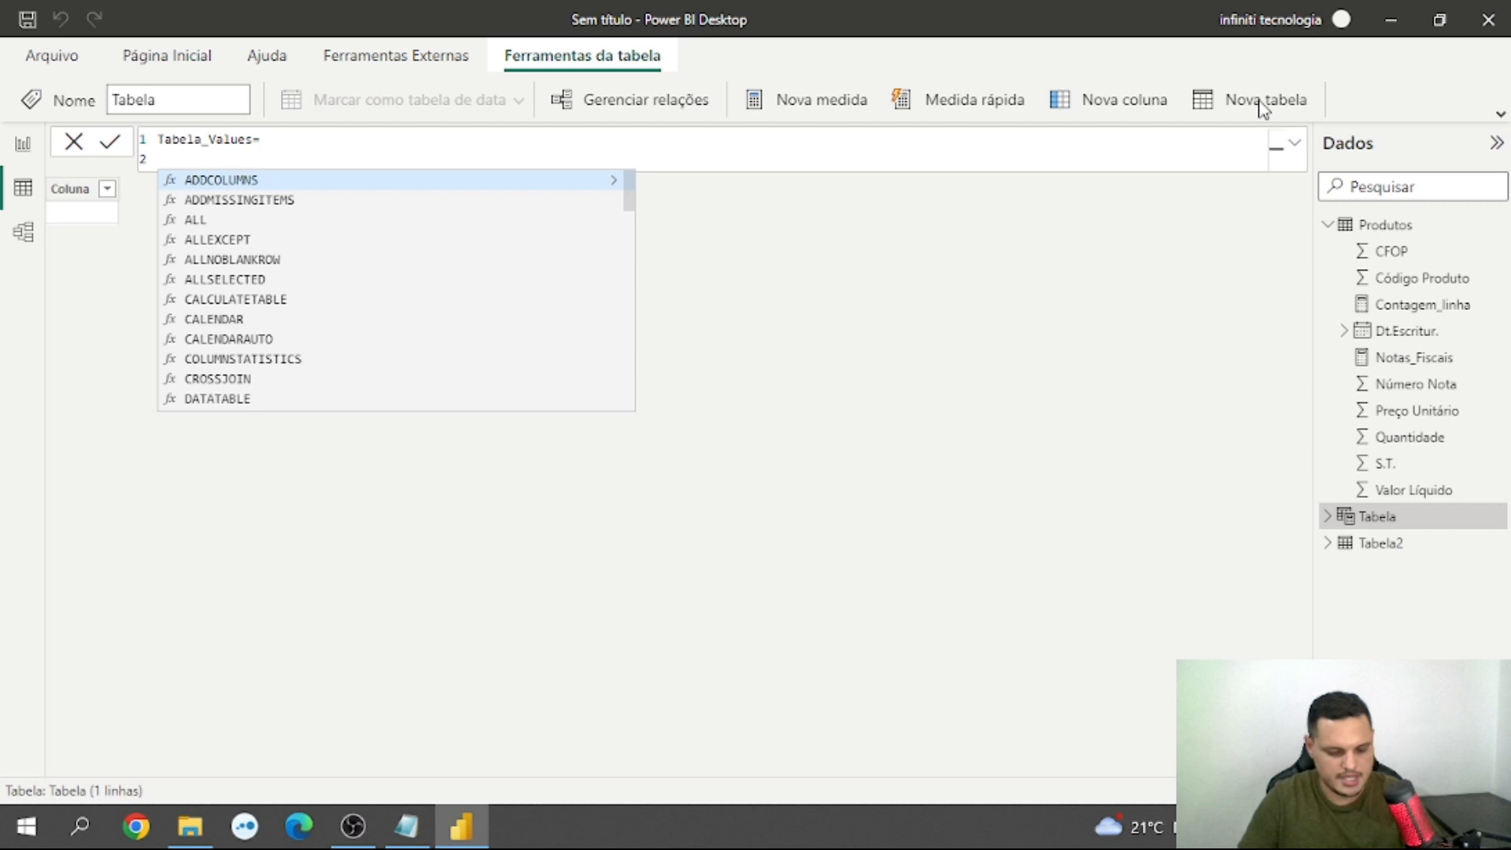
pyautogui.write('va')
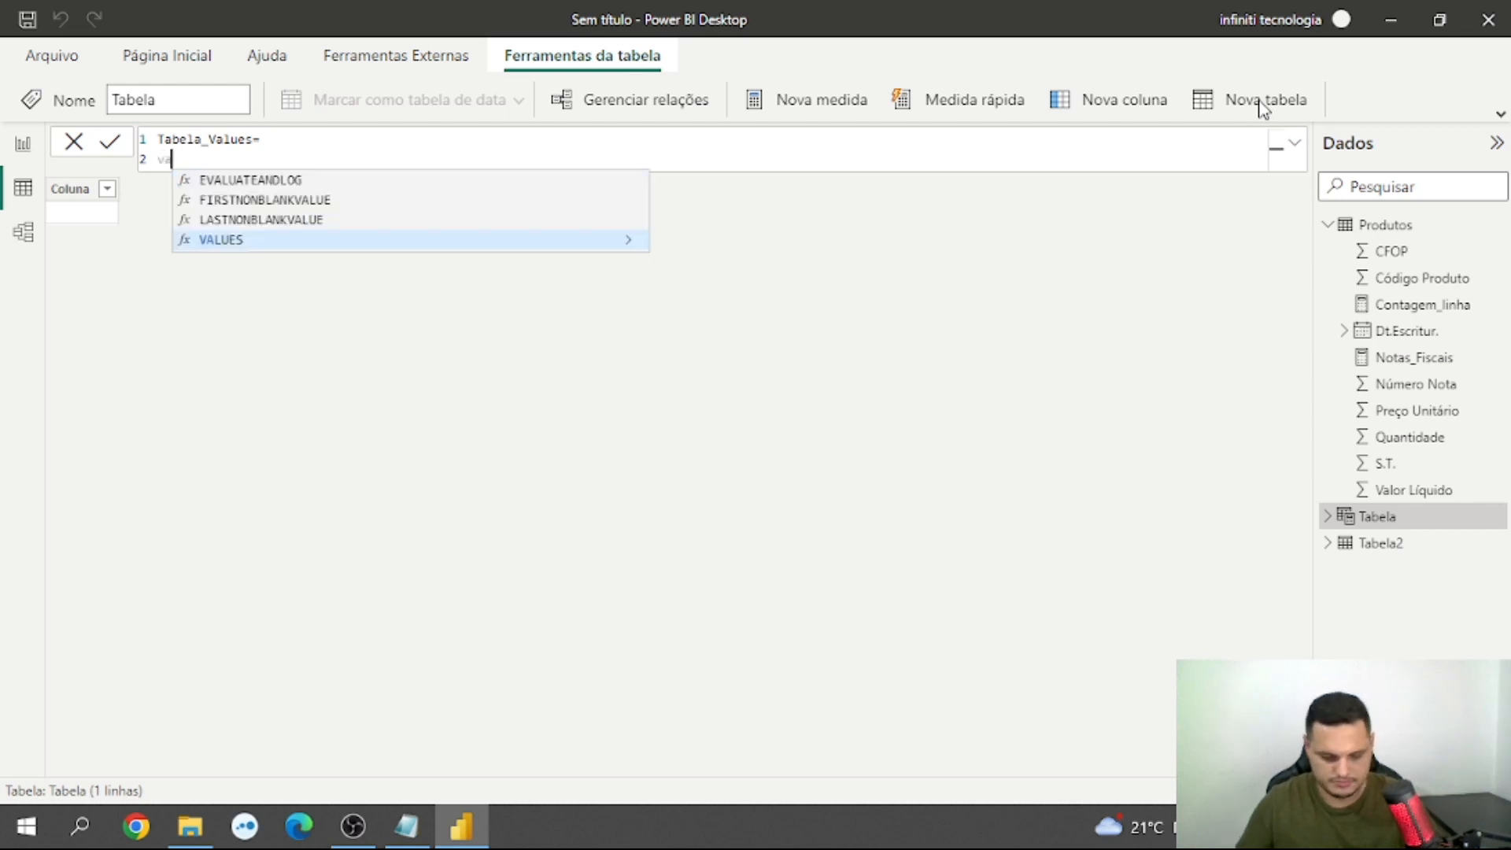
pyautogui.press('Tab')
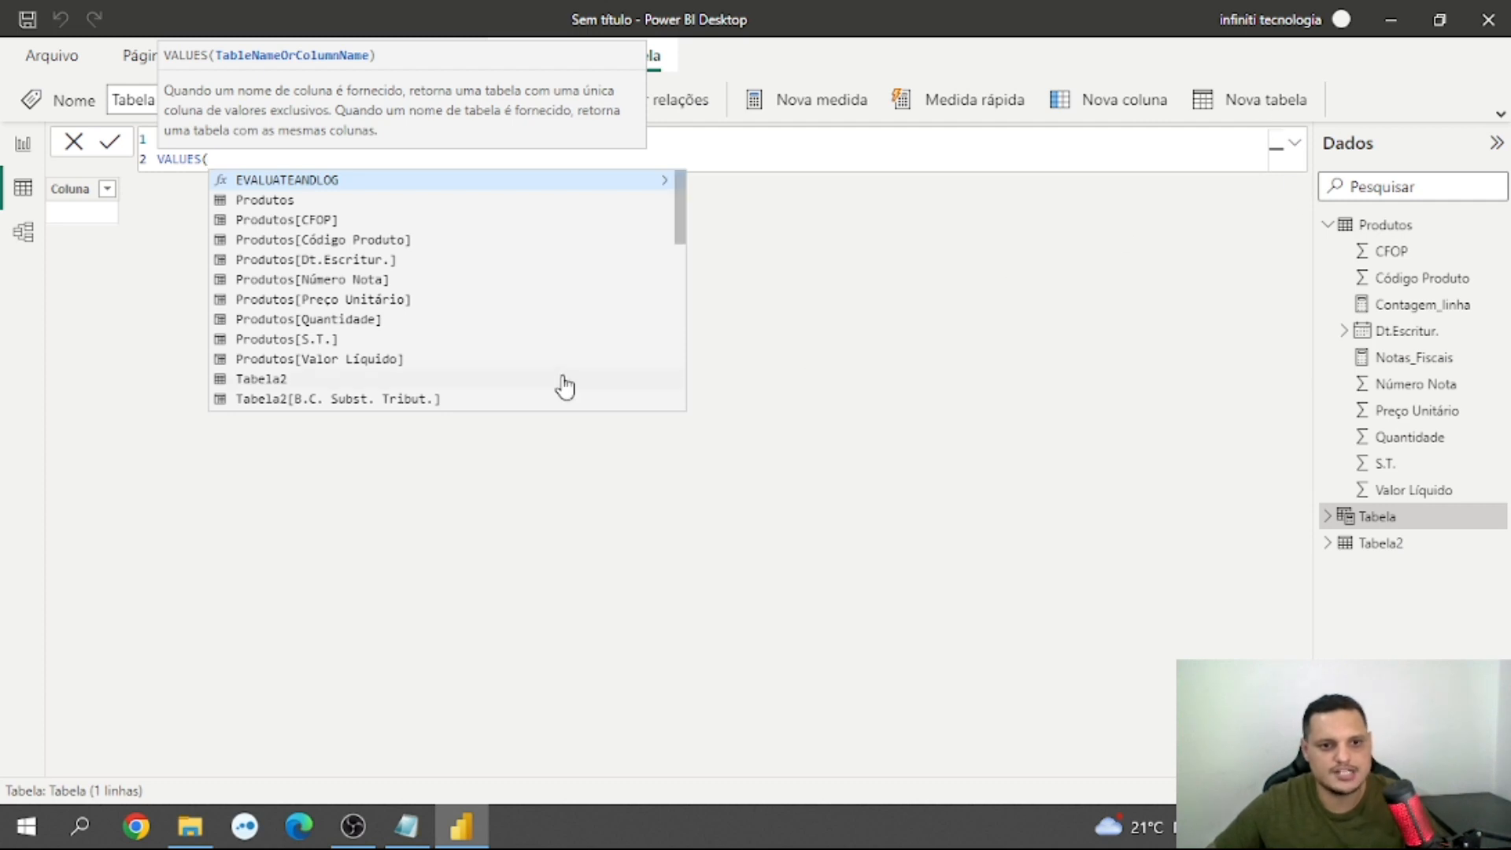
pyautogui.click(330, 283)
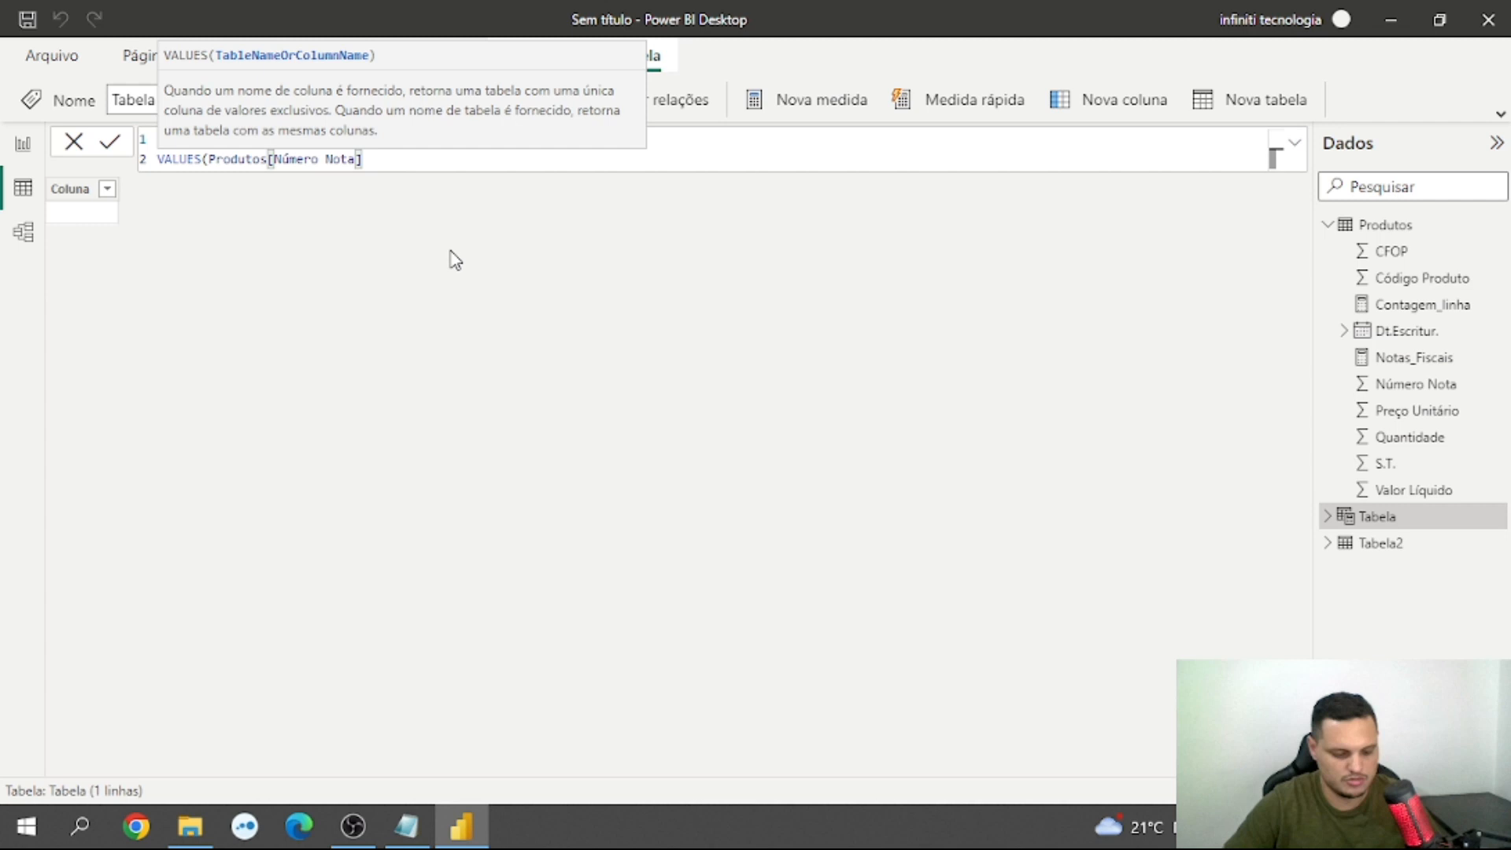
pyautogui.write(')')
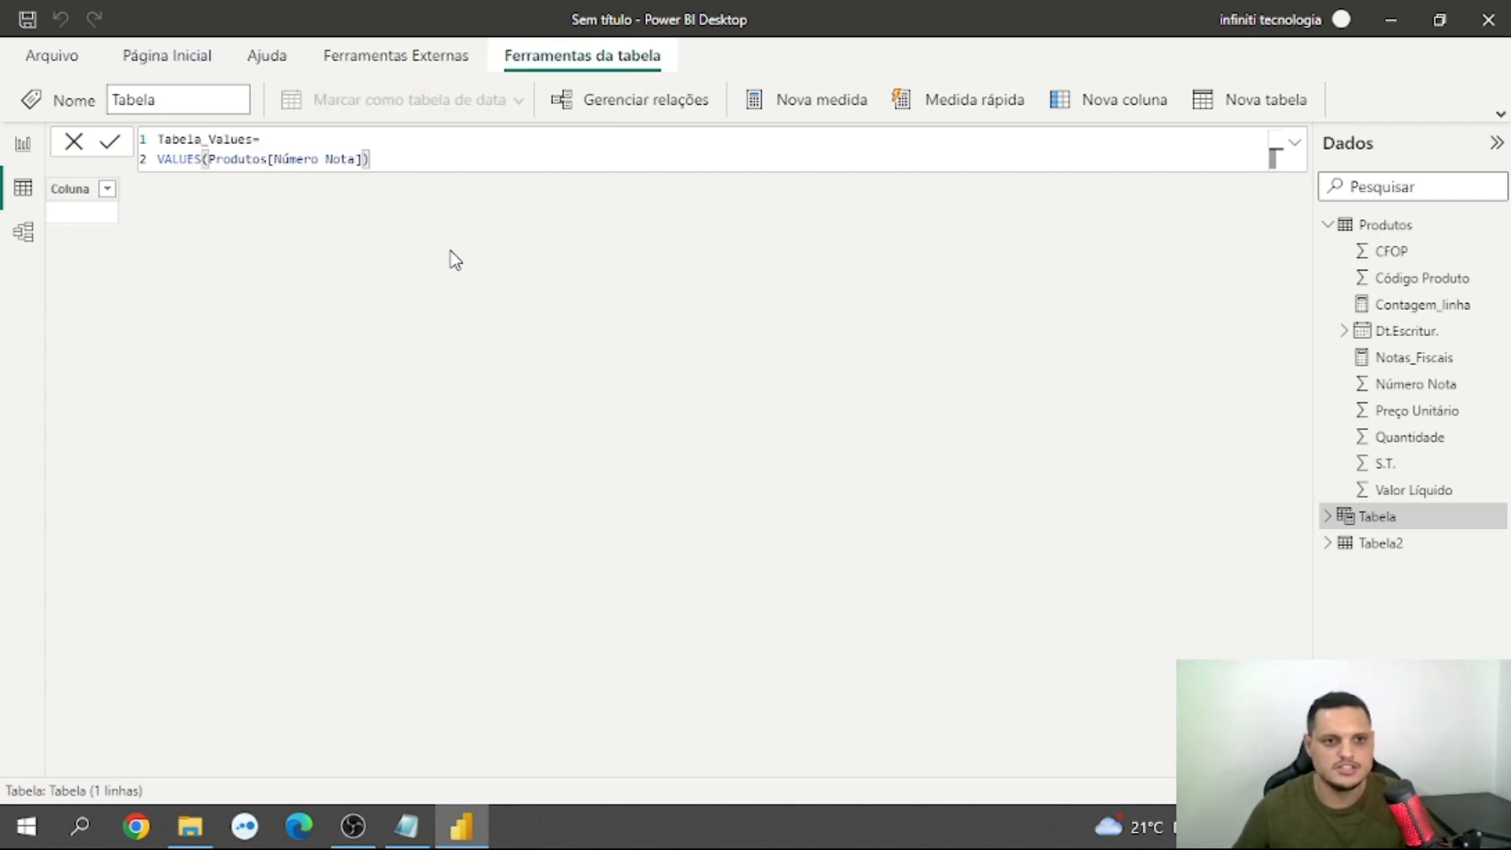
pyautogui.press('Return')
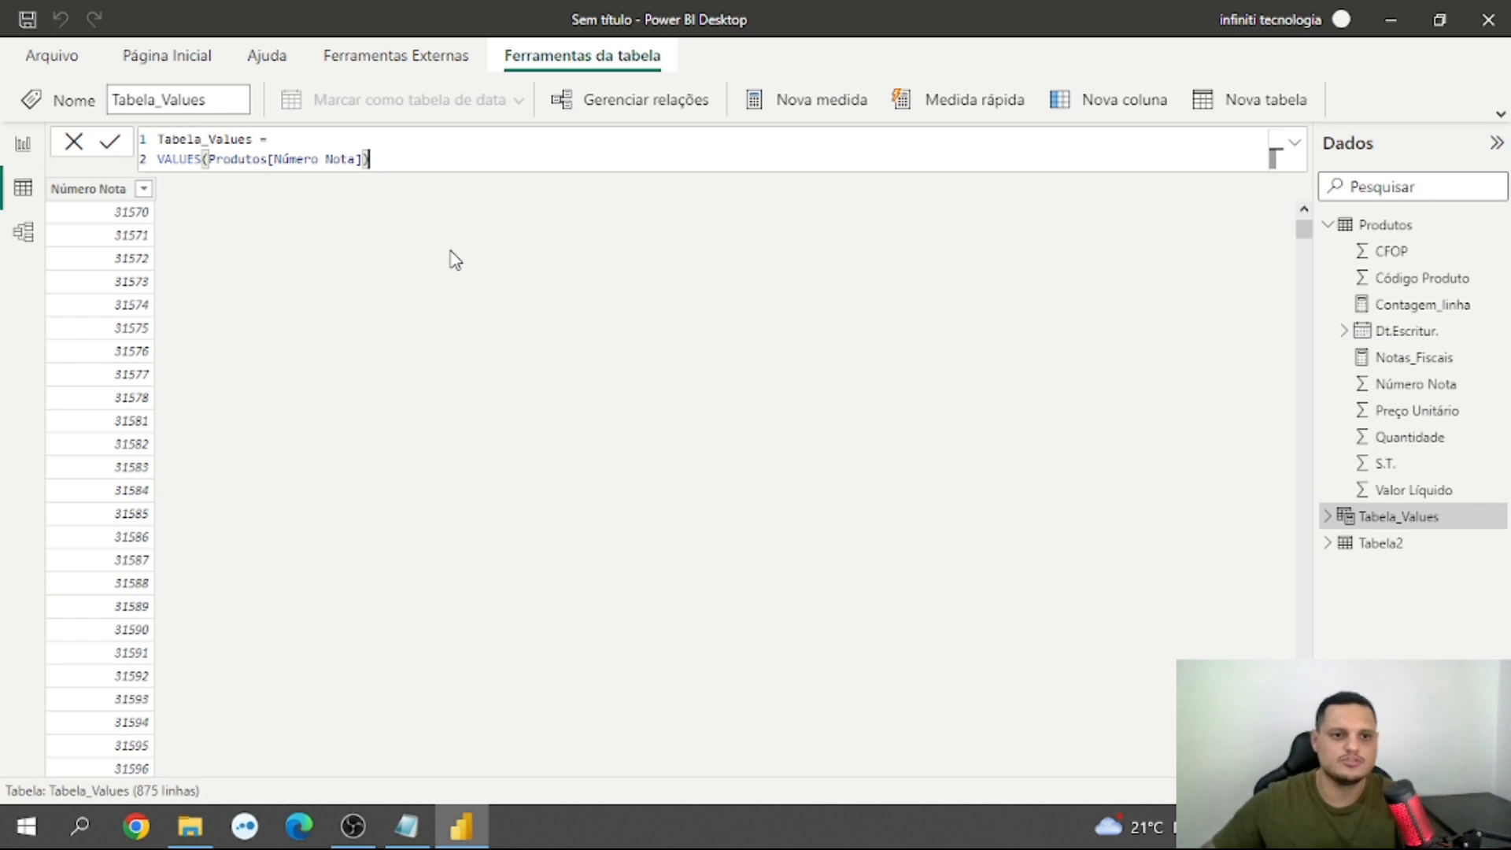
pyautogui.click(114, 190)
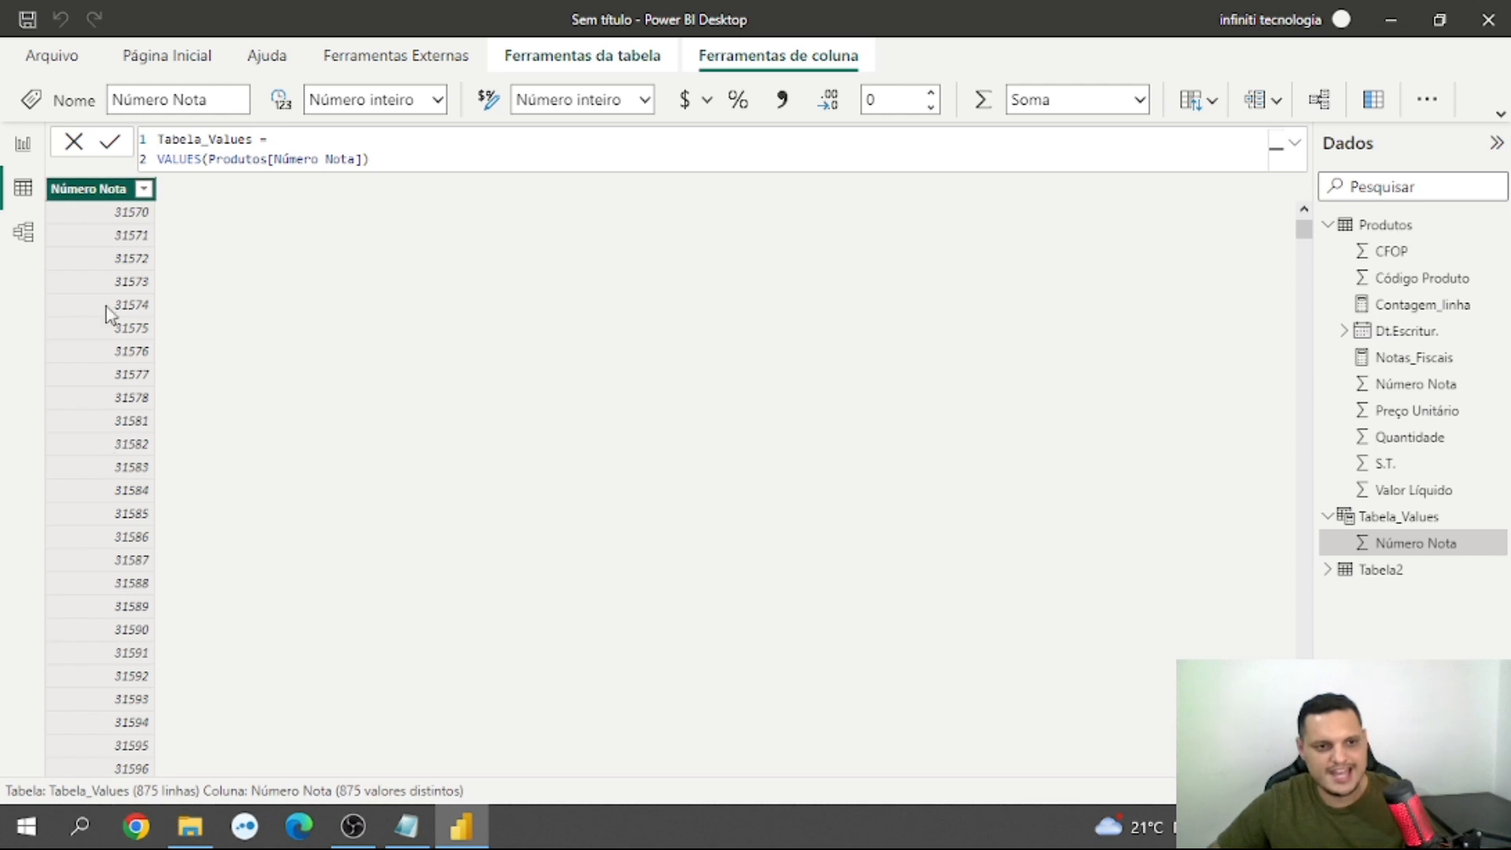
pyautogui.click(23, 143)
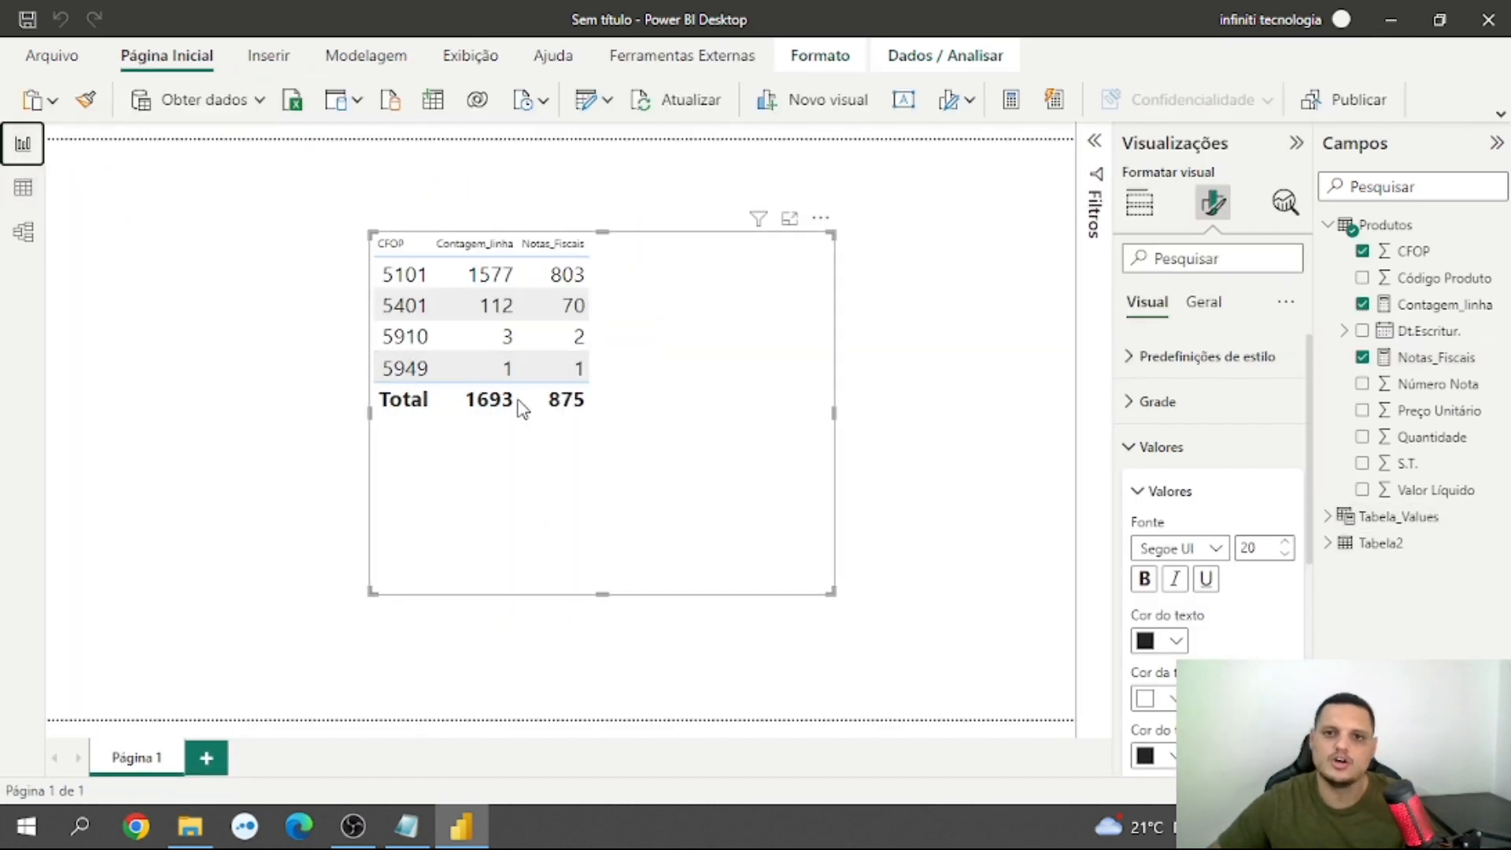
# Step: Create another calculated table in the data view named Tabela_ALL
pyautogui.click(23, 189)
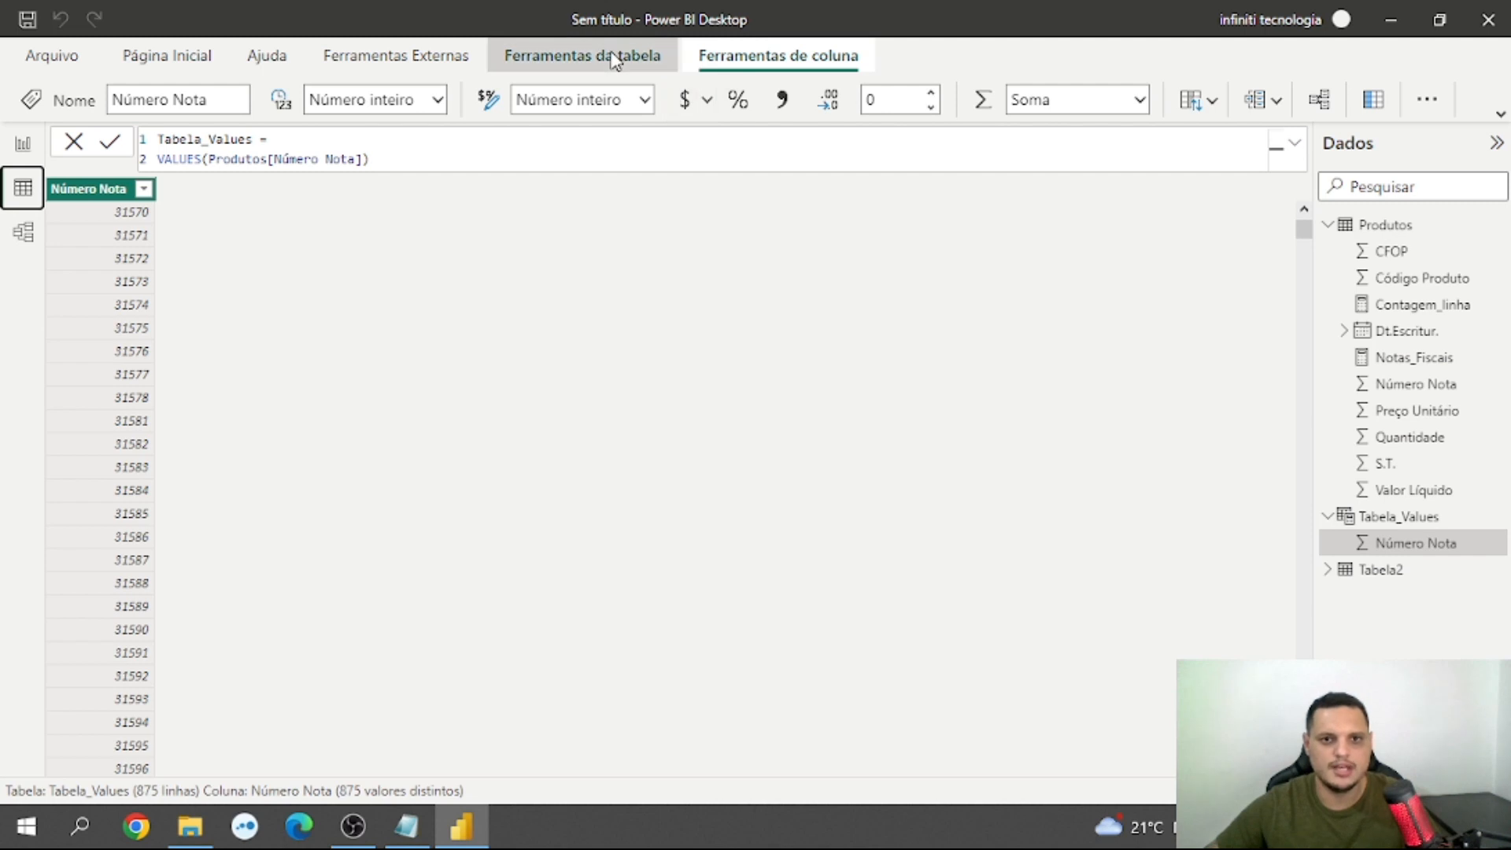
pyautogui.click(583, 55)
pyautogui.click(1282, 101)
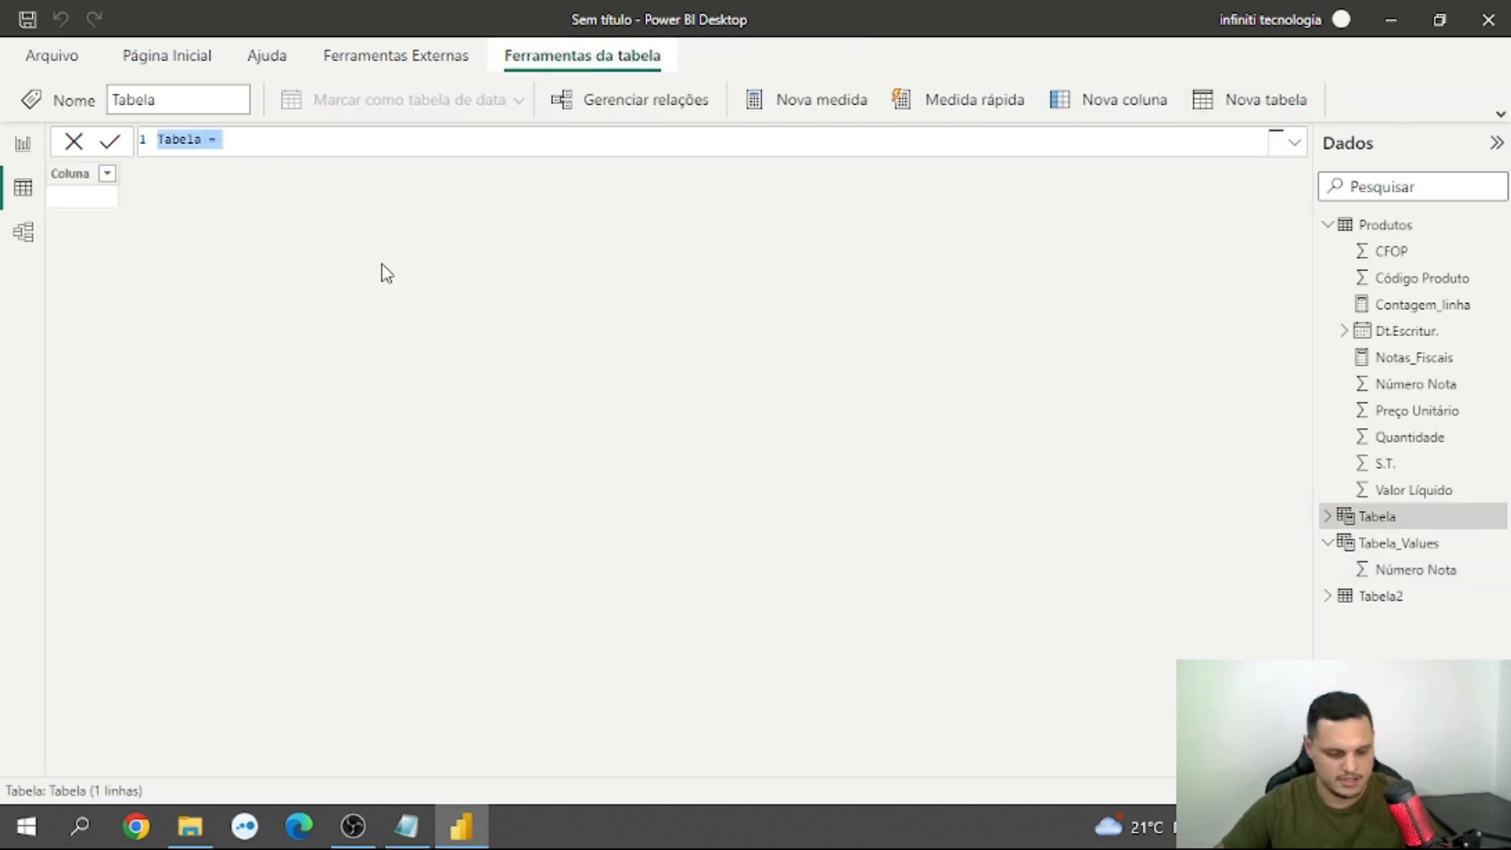
pyautogui.click(211, 147)
pyautogui.press('Left')
pyautogui.write('_')
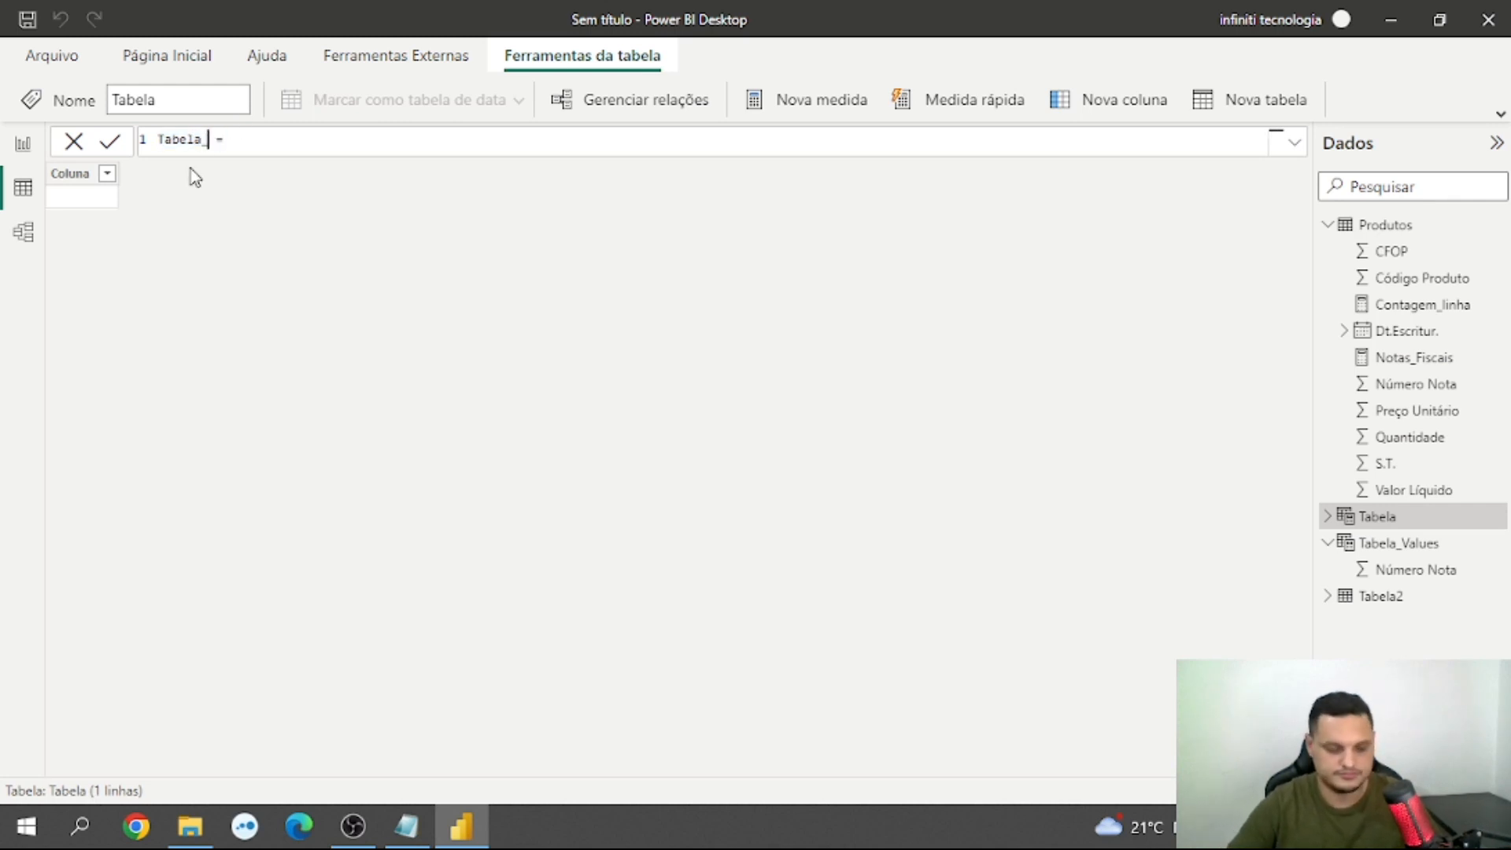
pyautogui.press('BackSpace')
pyautogui.press('BackSpace')
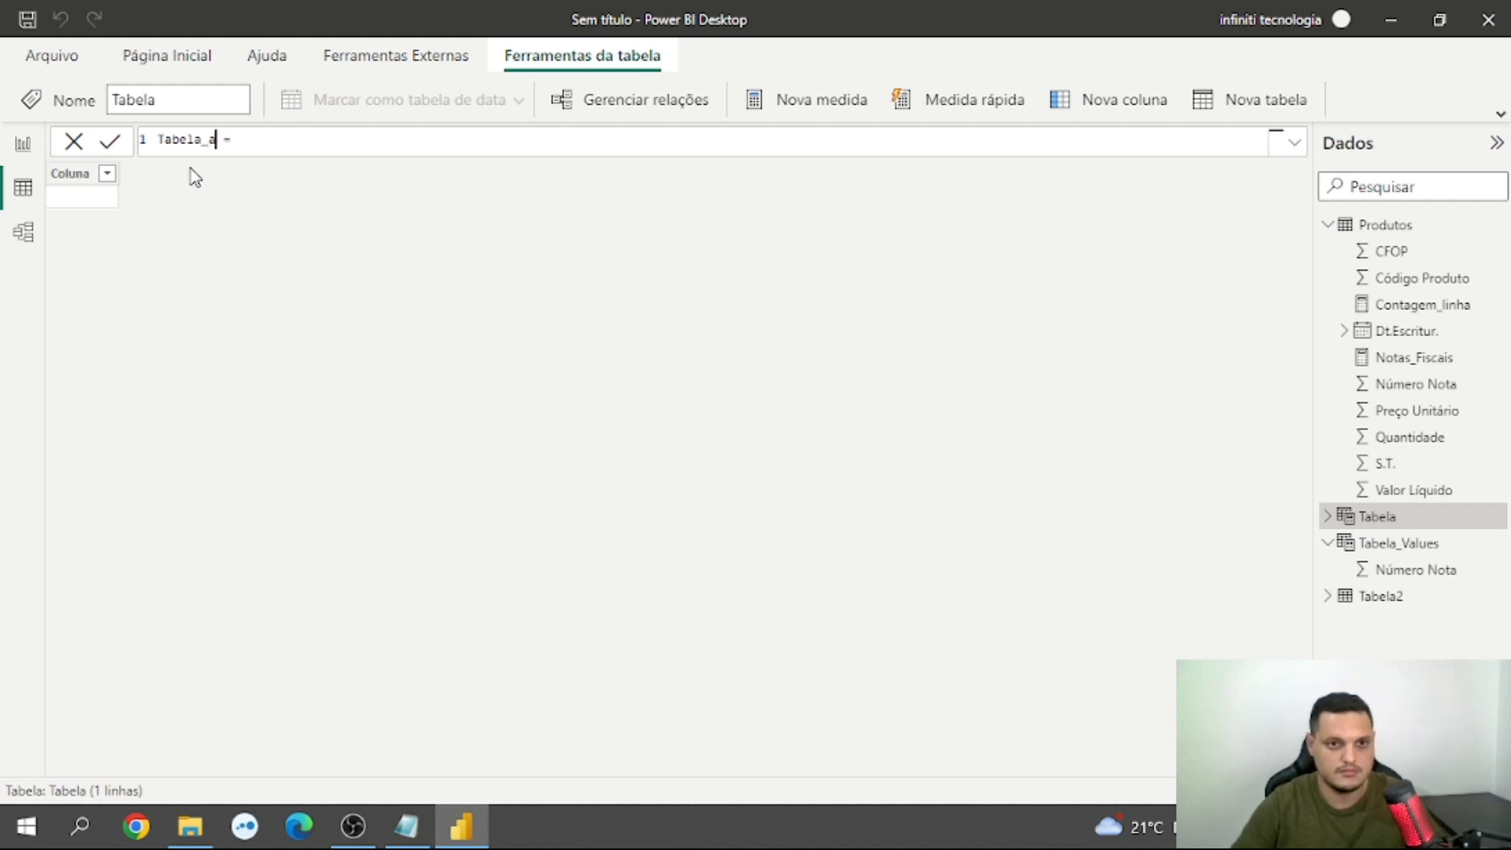
pyautogui.write('ALL')
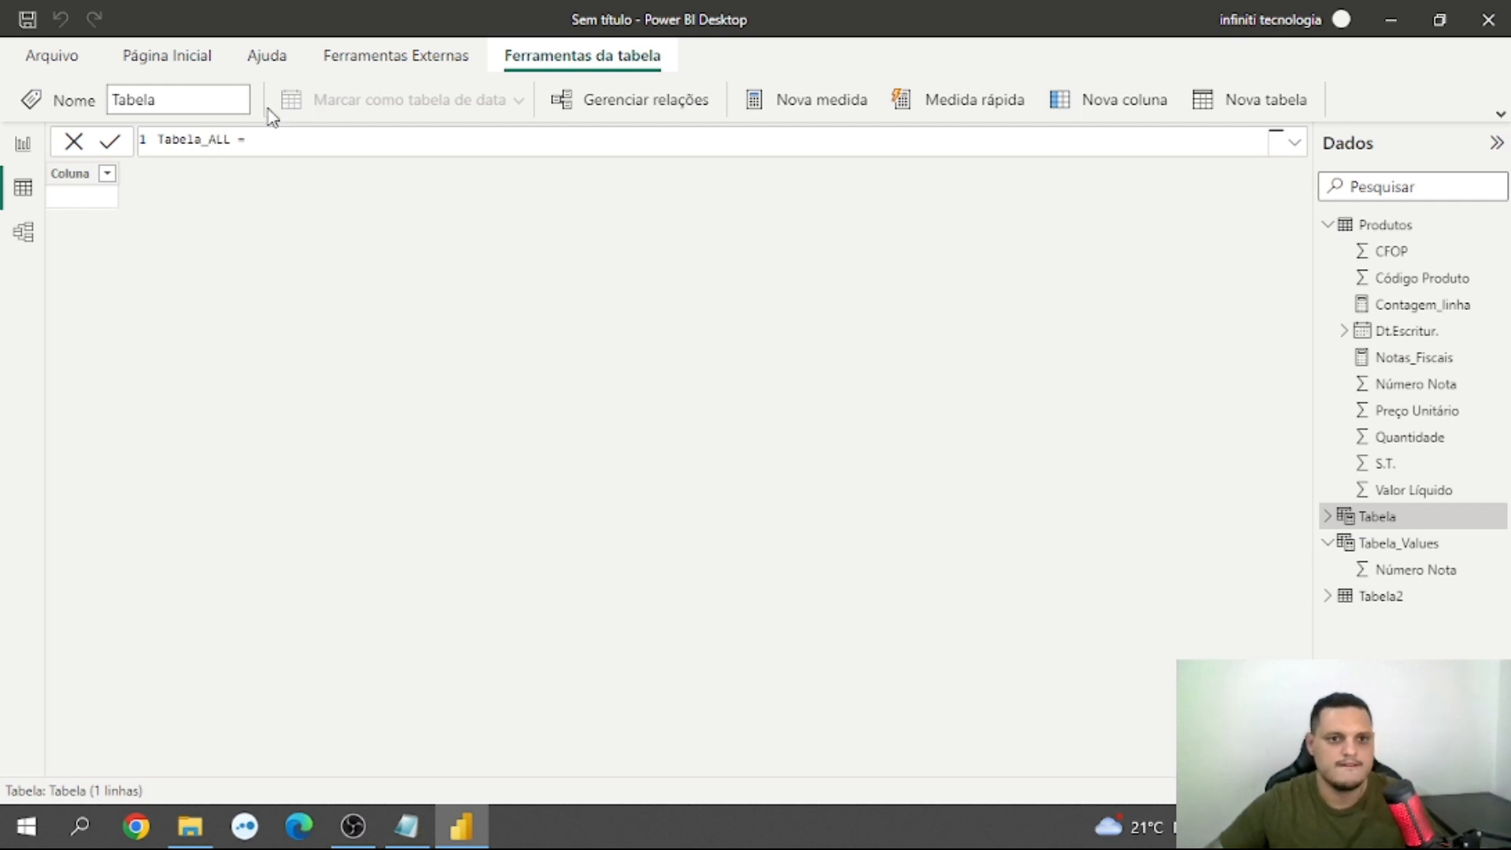
# Step: Define Tabela_ALL on a second line as ALL(Produtos[Número Nota]) and check its Número Nota column
pyautogui.hotkey('shift', 'Return')
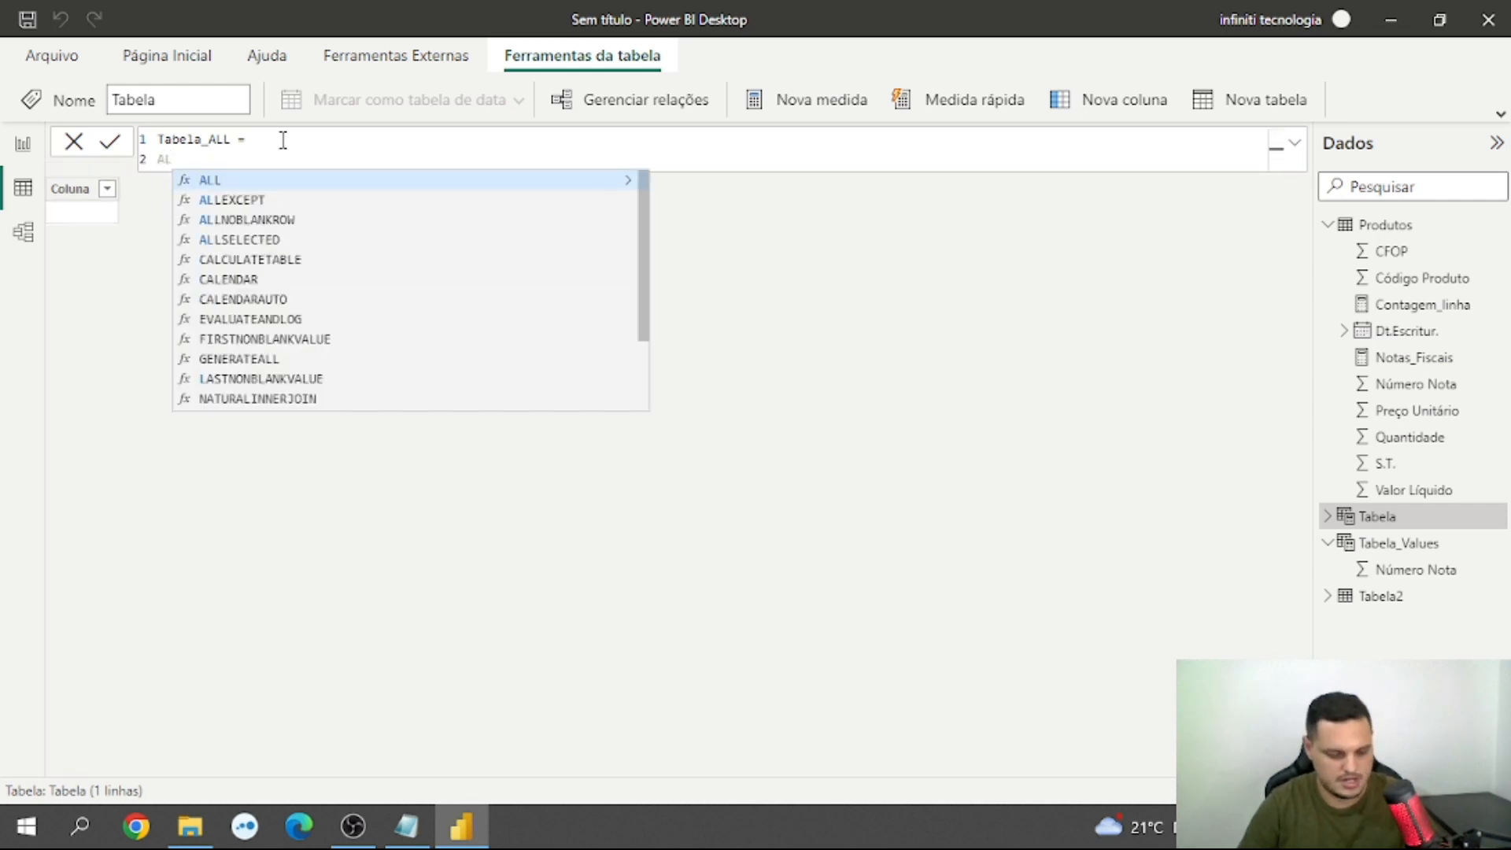
pyautogui.write('L(')
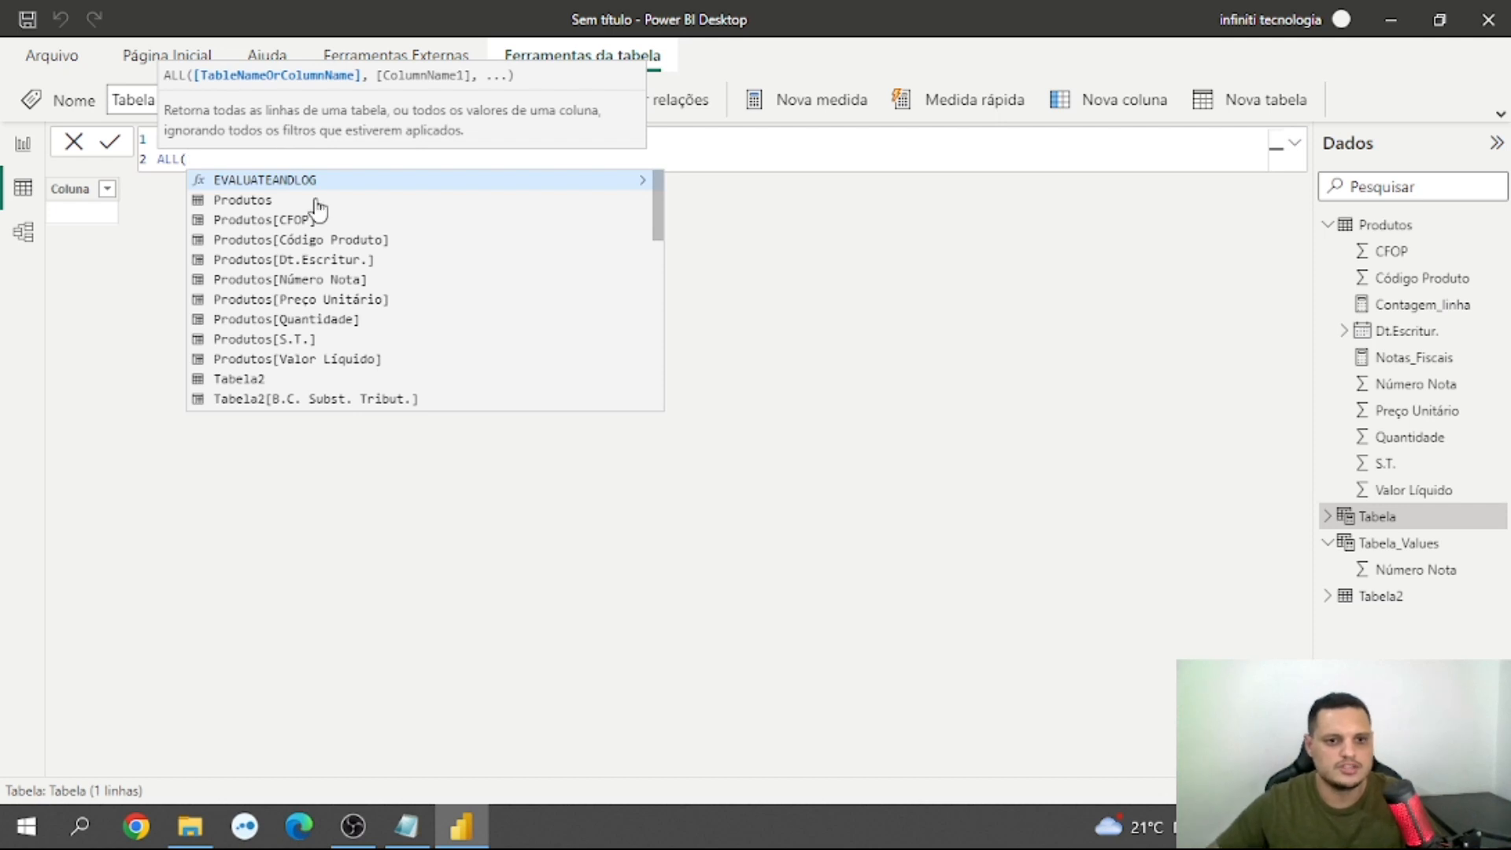
pyautogui.click(296, 282)
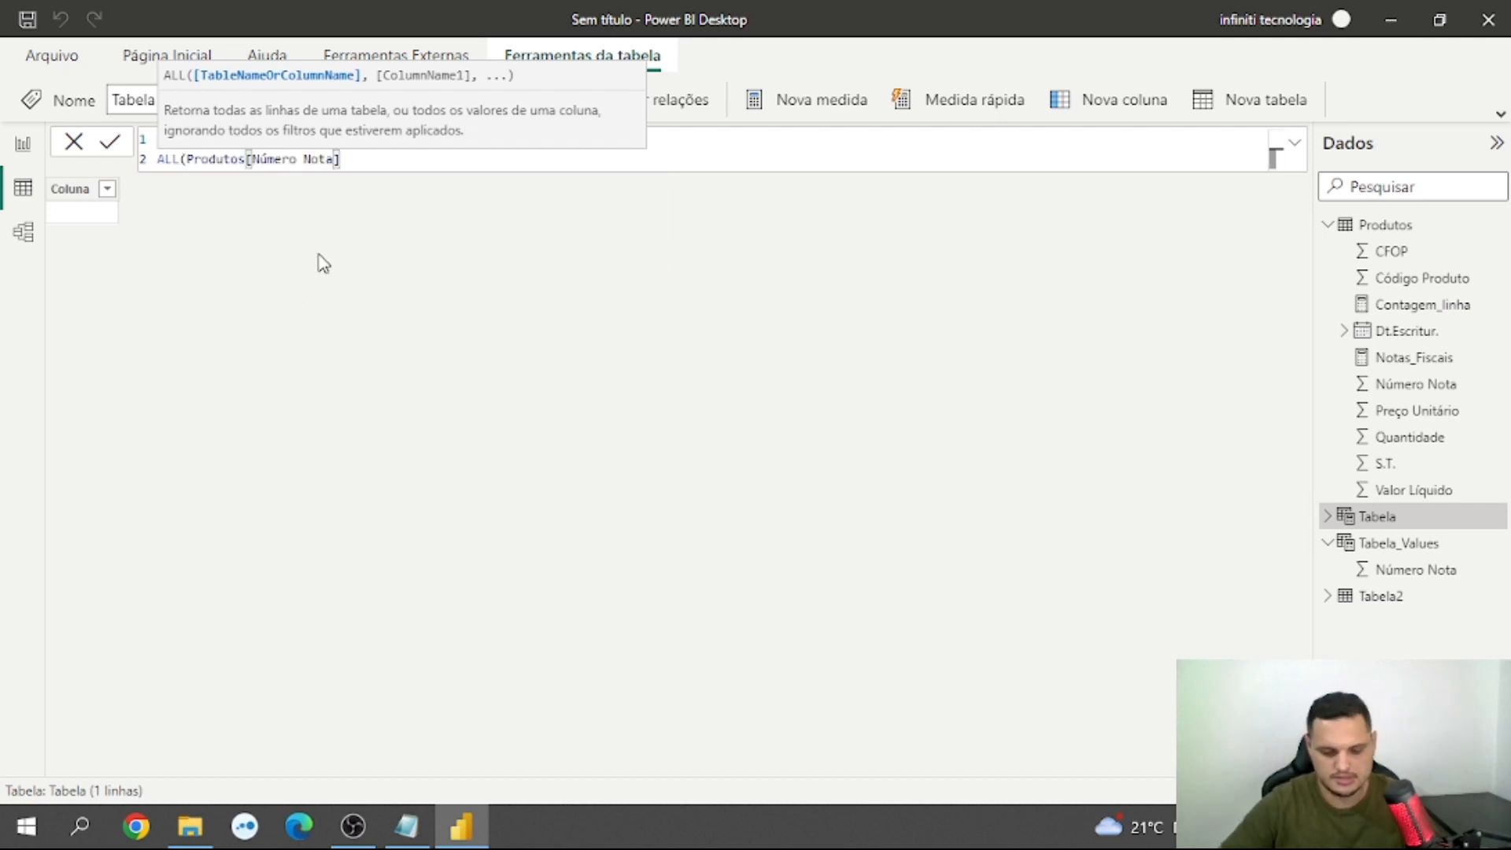
pyautogui.write(')')
pyautogui.press('Return')
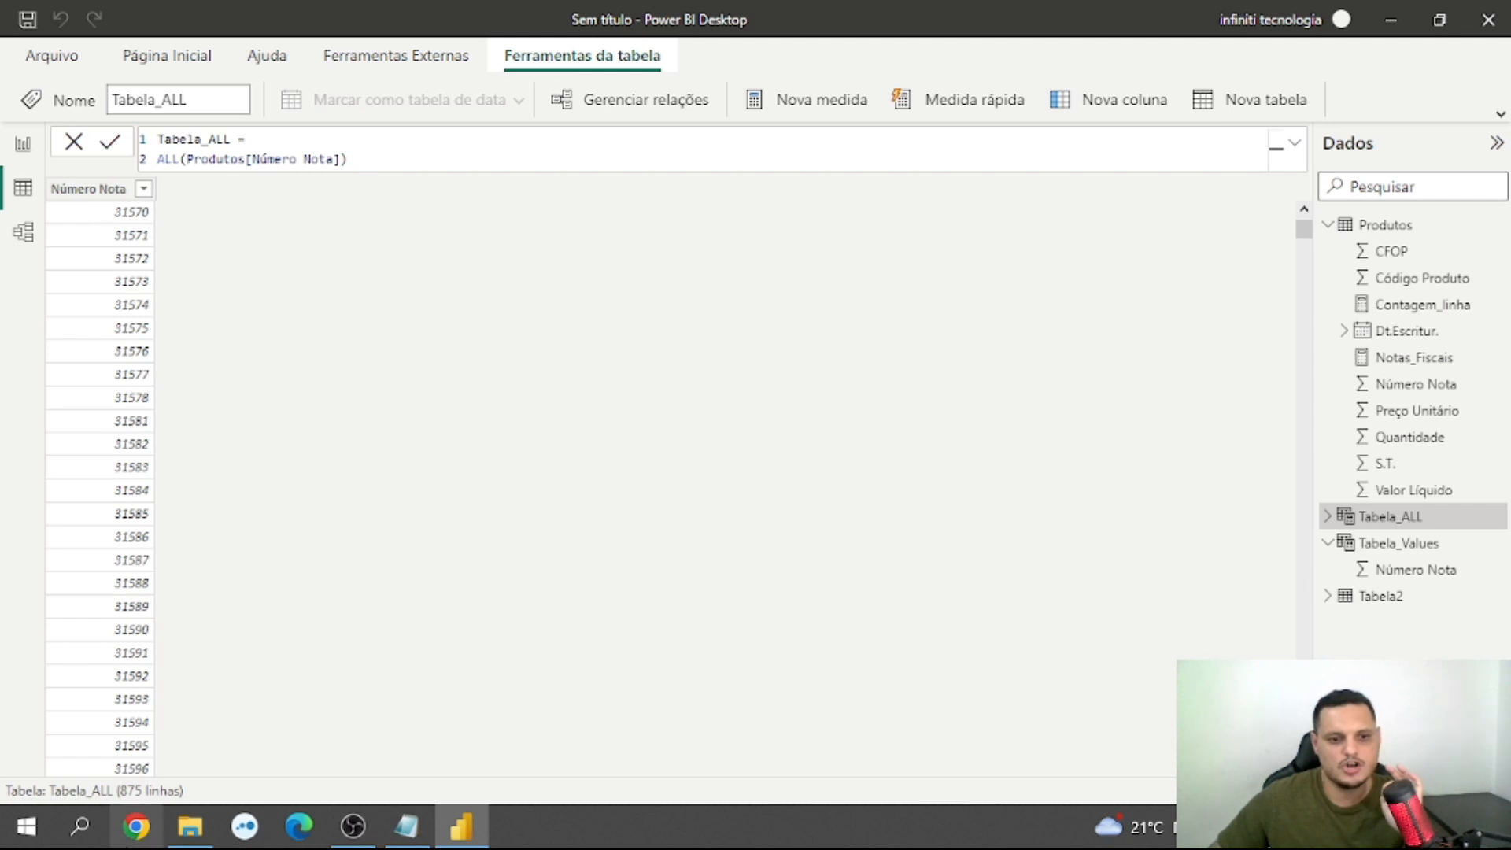
pyautogui.click(118, 191)
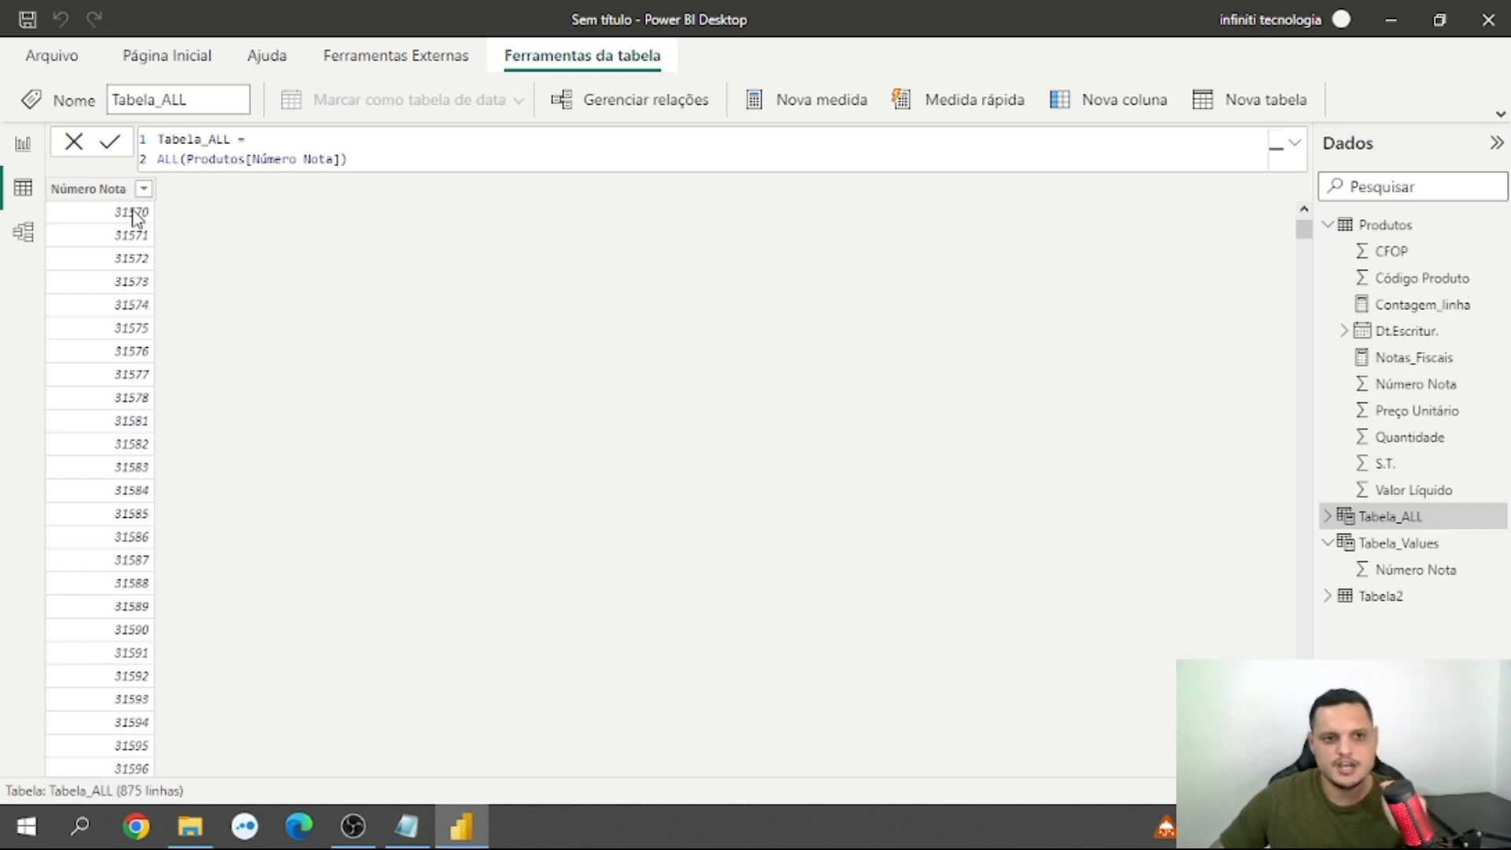
# Step: Add Produtos[S.T.] as a second column argument in the ALL formula of Tabela_ALL
pyautogui.click(338, 161)
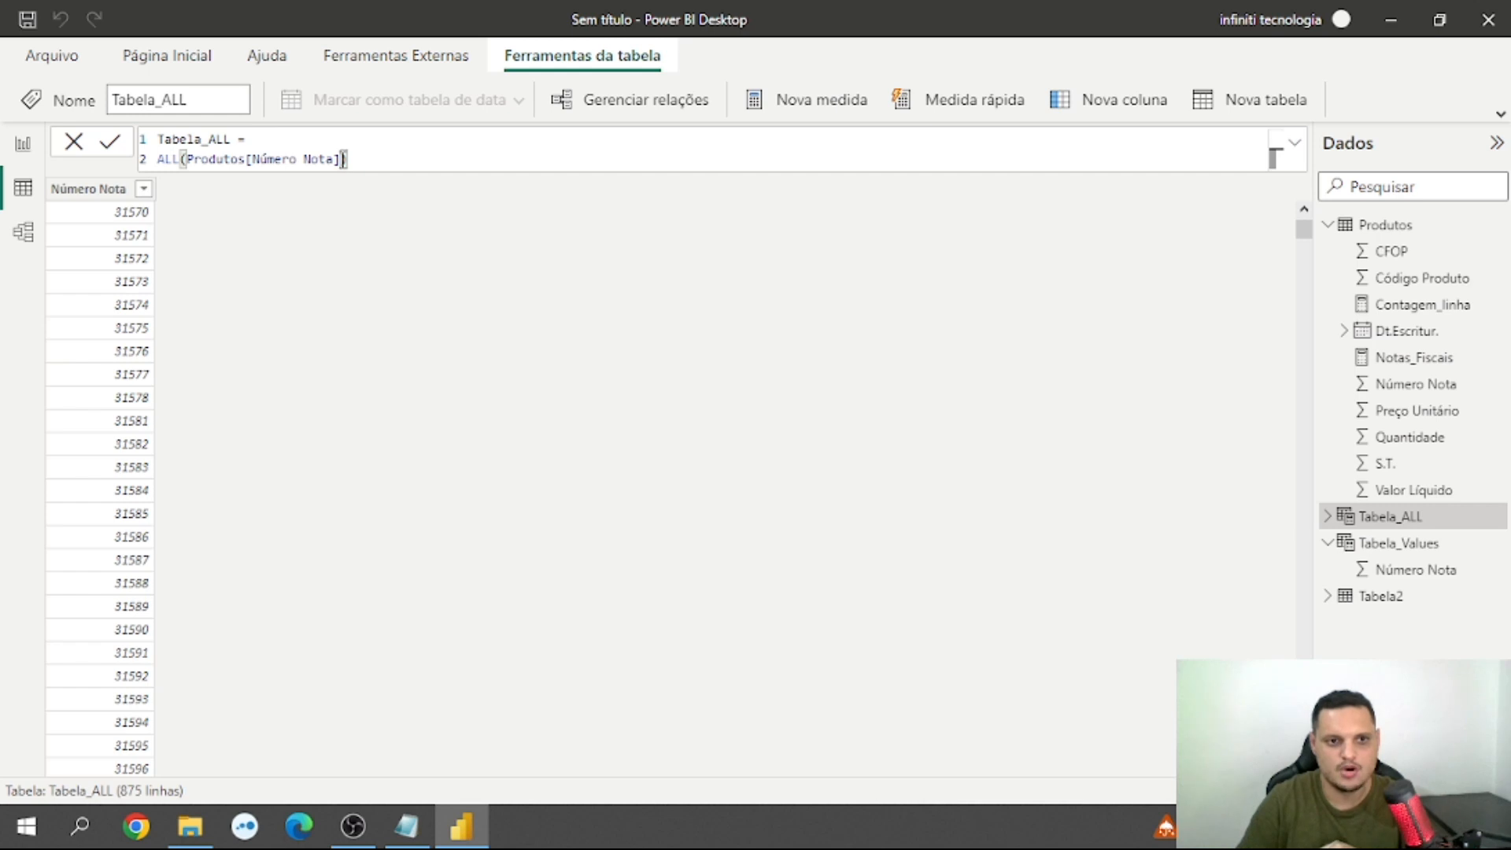
pyautogui.write(',')
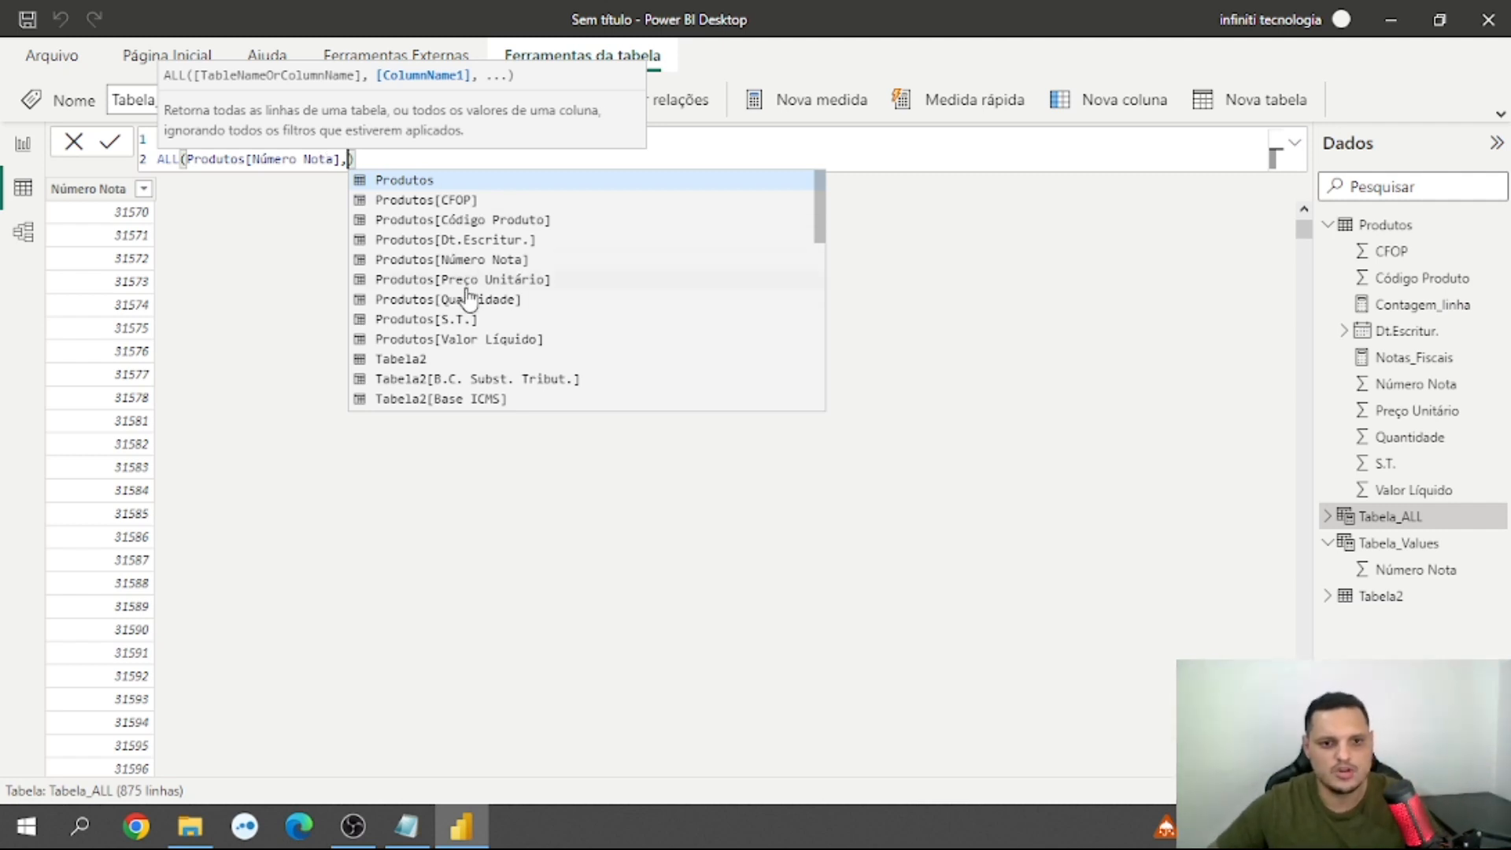
pyautogui.click(464, 319)
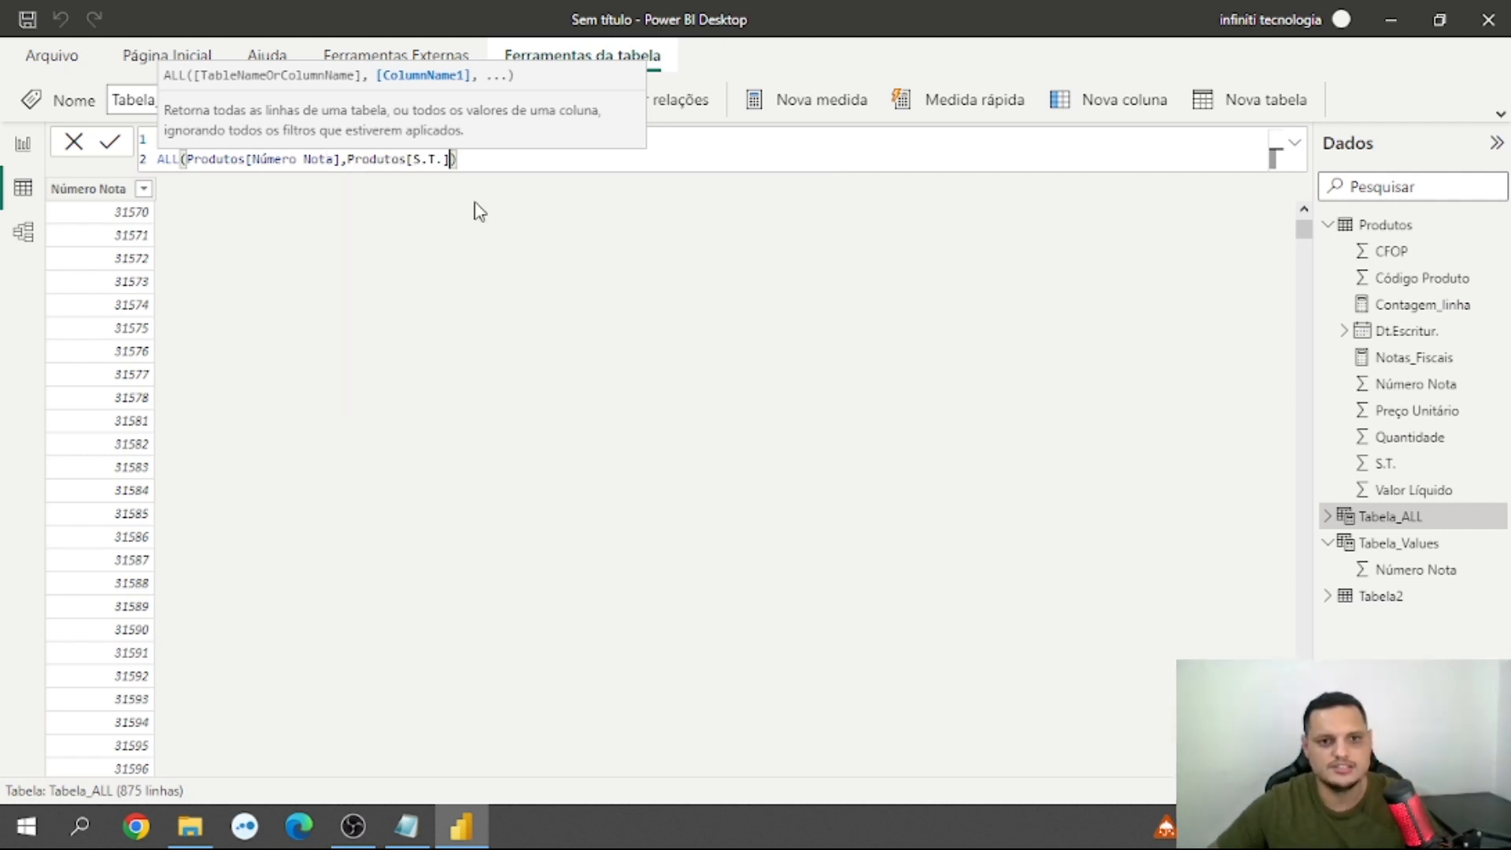
pyautogui.click(470, 157)
pyautogui.press('Return')
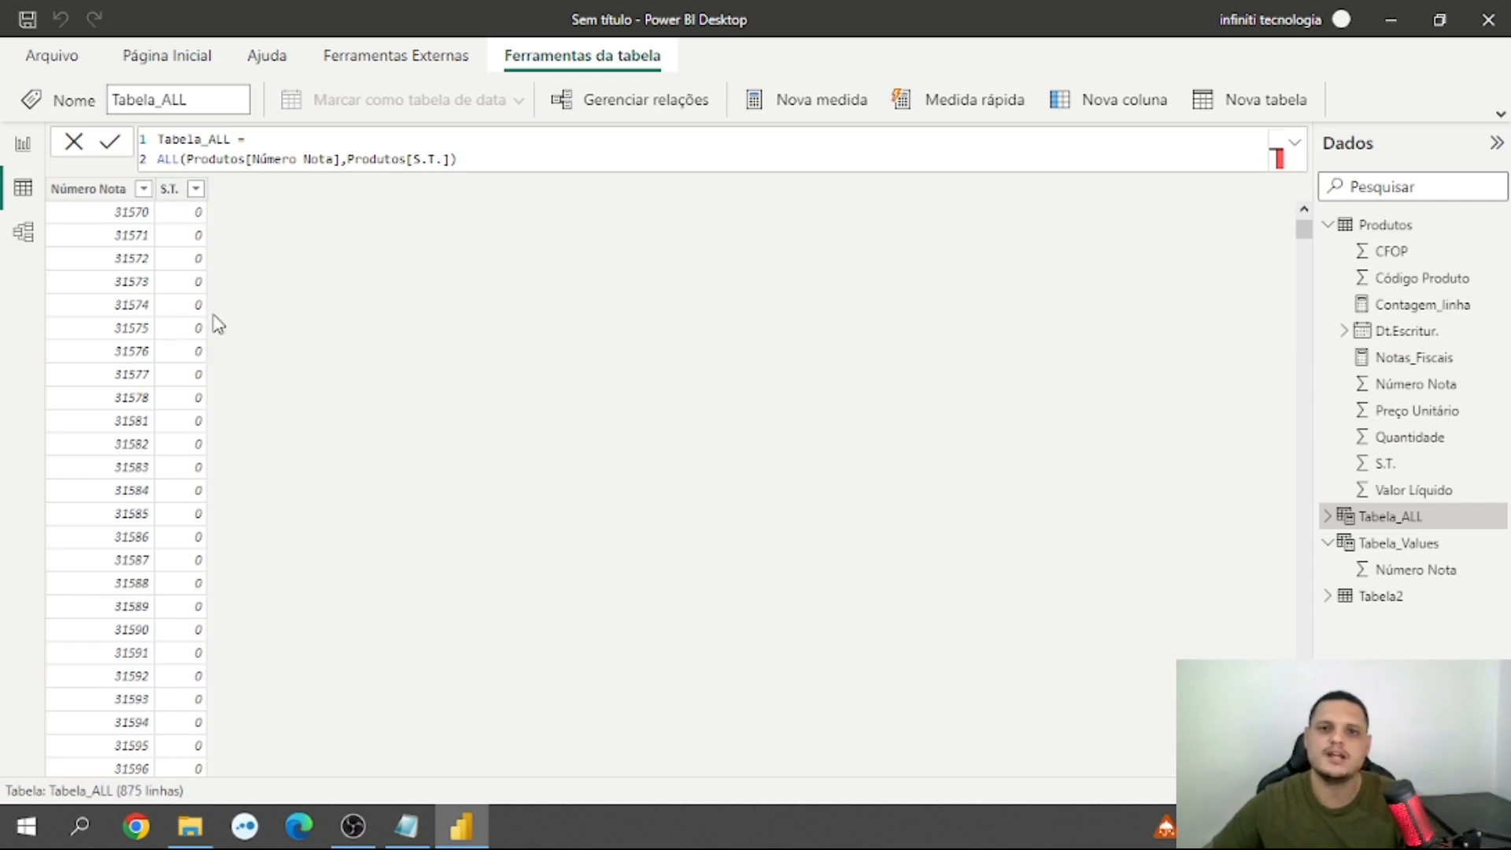
# Step: Replace the S.T. argument in Tabela_ALL's formula with Produtos[CFOP]
pyautogui.click(451, 160)
pyautogui.press('BackSpace')
pyautogui.press('BackSpace')
pyautogui.press('BackSpace')
pyautogui.press('BackSpace')
pyautogui.press('BackSpace')
pyautogui.press('BackSpace')
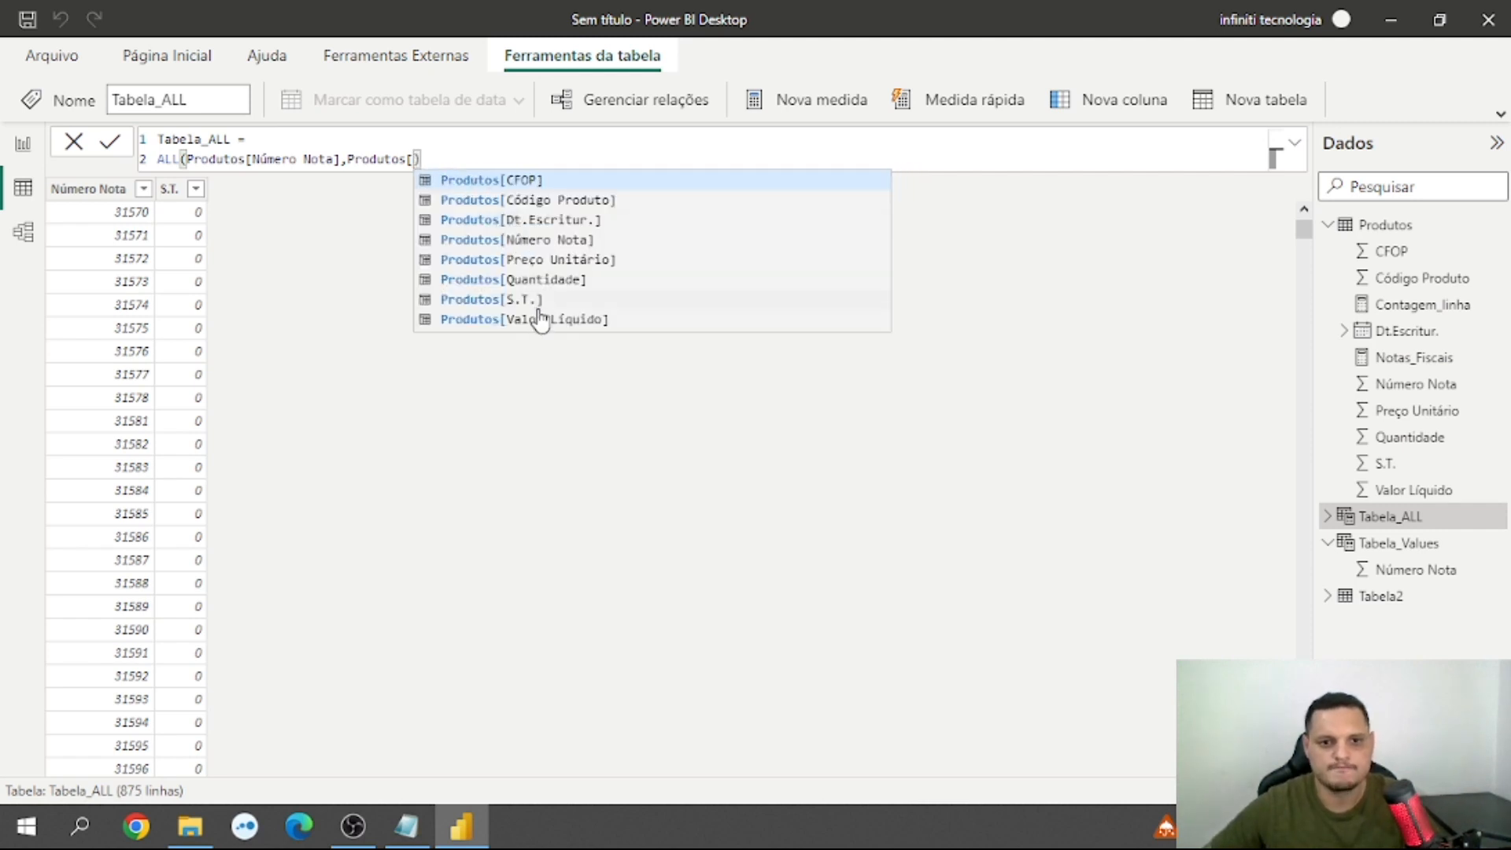
pyautogui.click(527, 182)
pyautogui.click(491, 161)
pyautogui.press('Return')
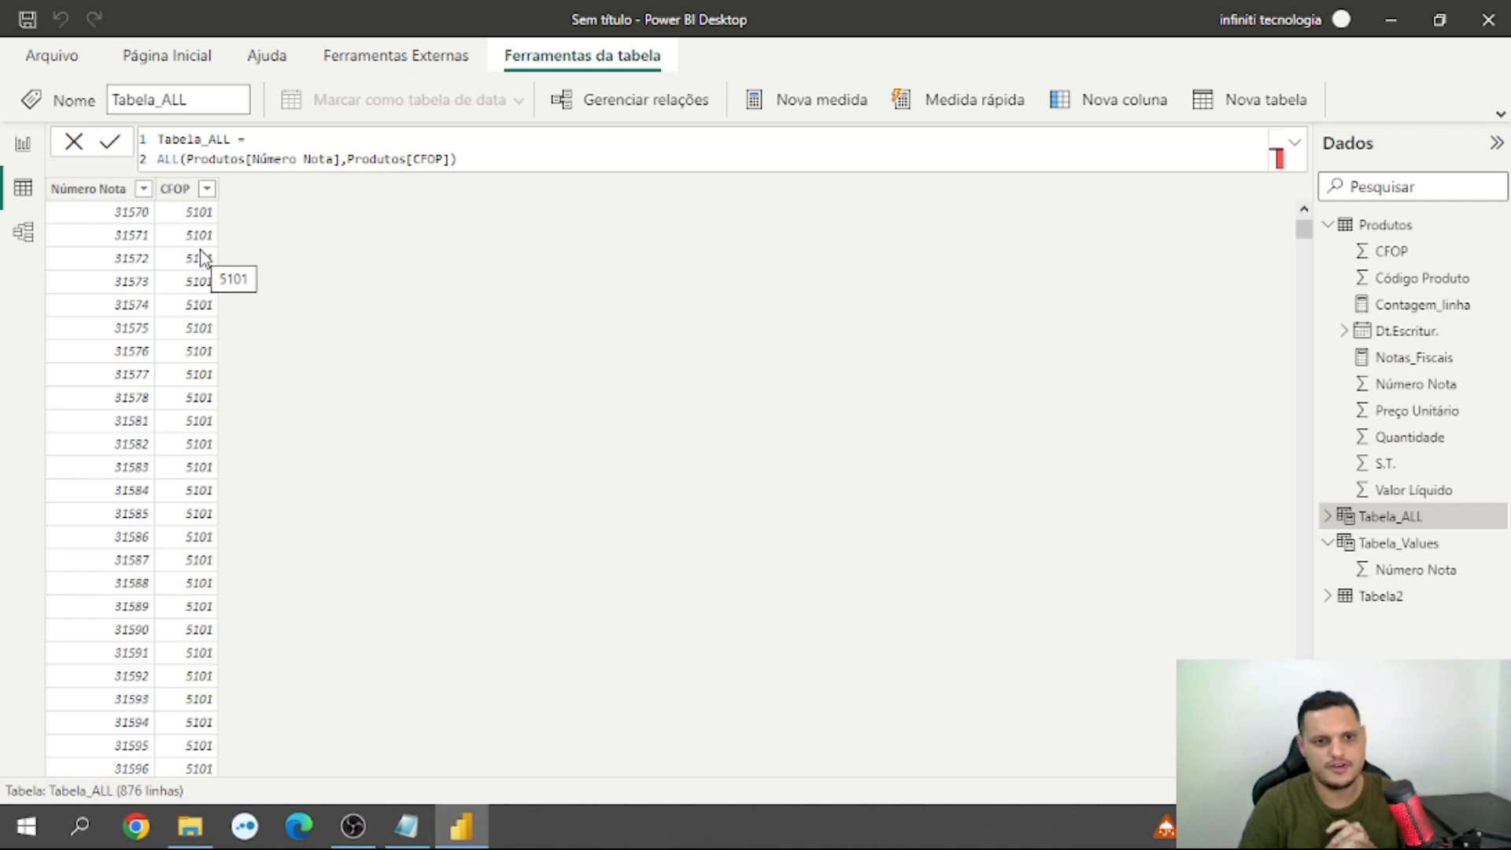
# Step: Replace the CFOP argument with Produtos[Código Produto] and compare Tabela_ALL's row count with the report's table visual
pyautogui.click(456, 161)
pyautogui.press('BackSpace')
pyautogui.press('BackSpace')
pyautogui.press('BackSpace')
pyautogui.press('BackSpace')
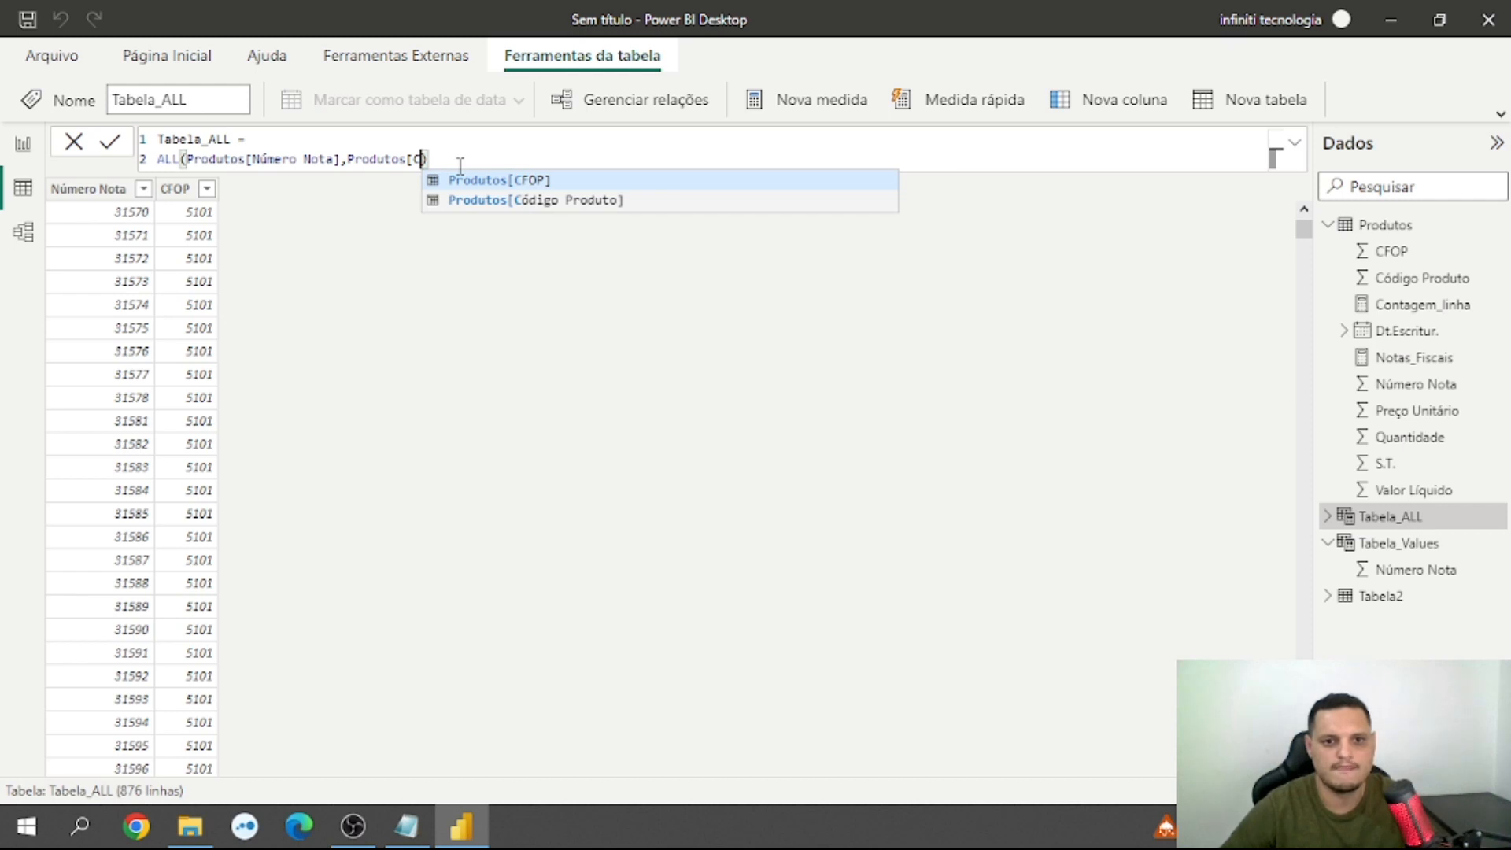
pyautogui.click(519, 201)
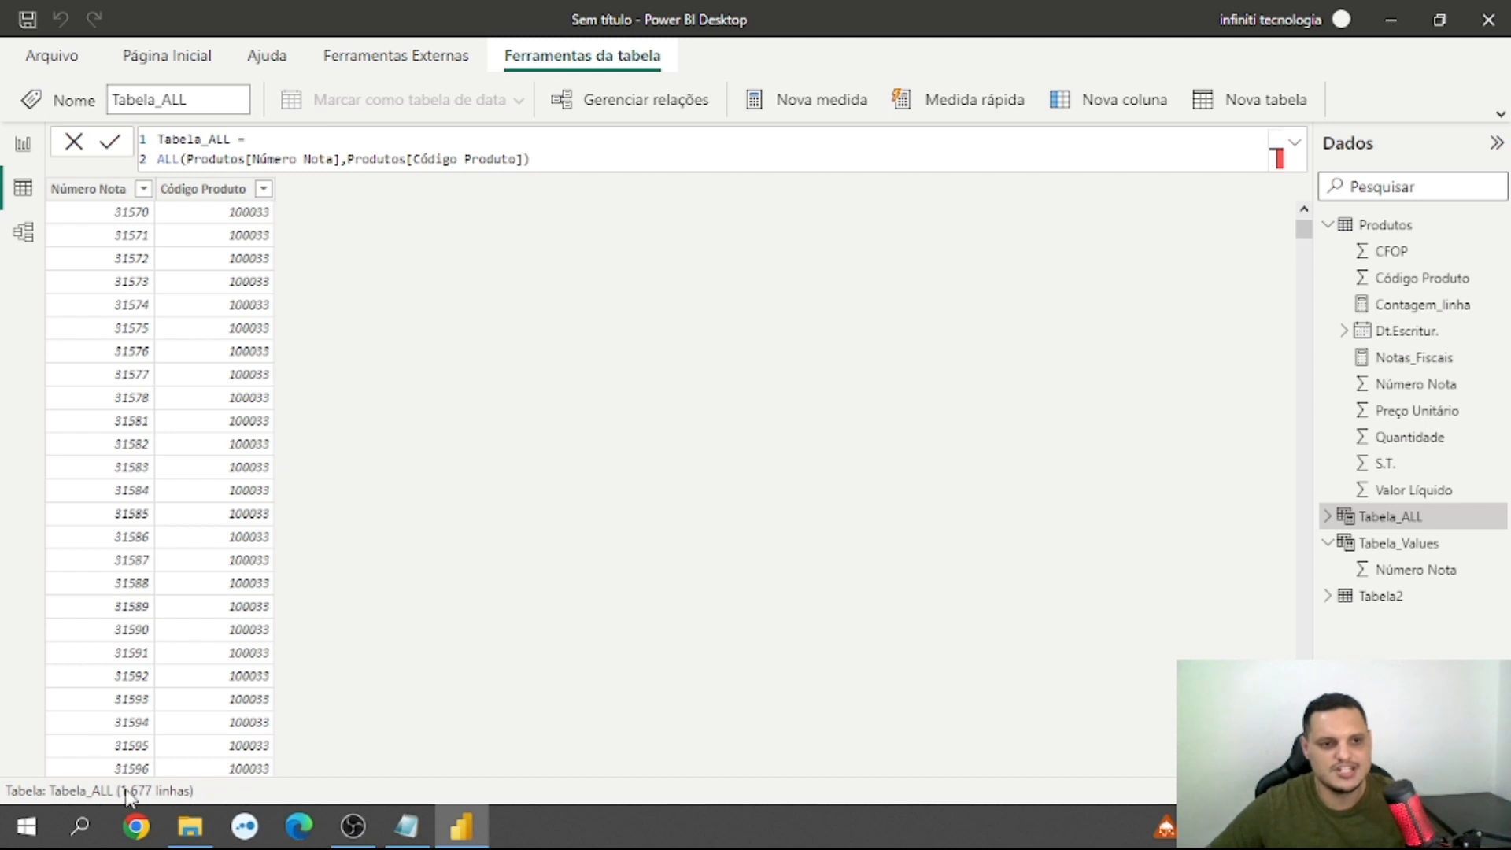
pyautogui.click(22, 143)
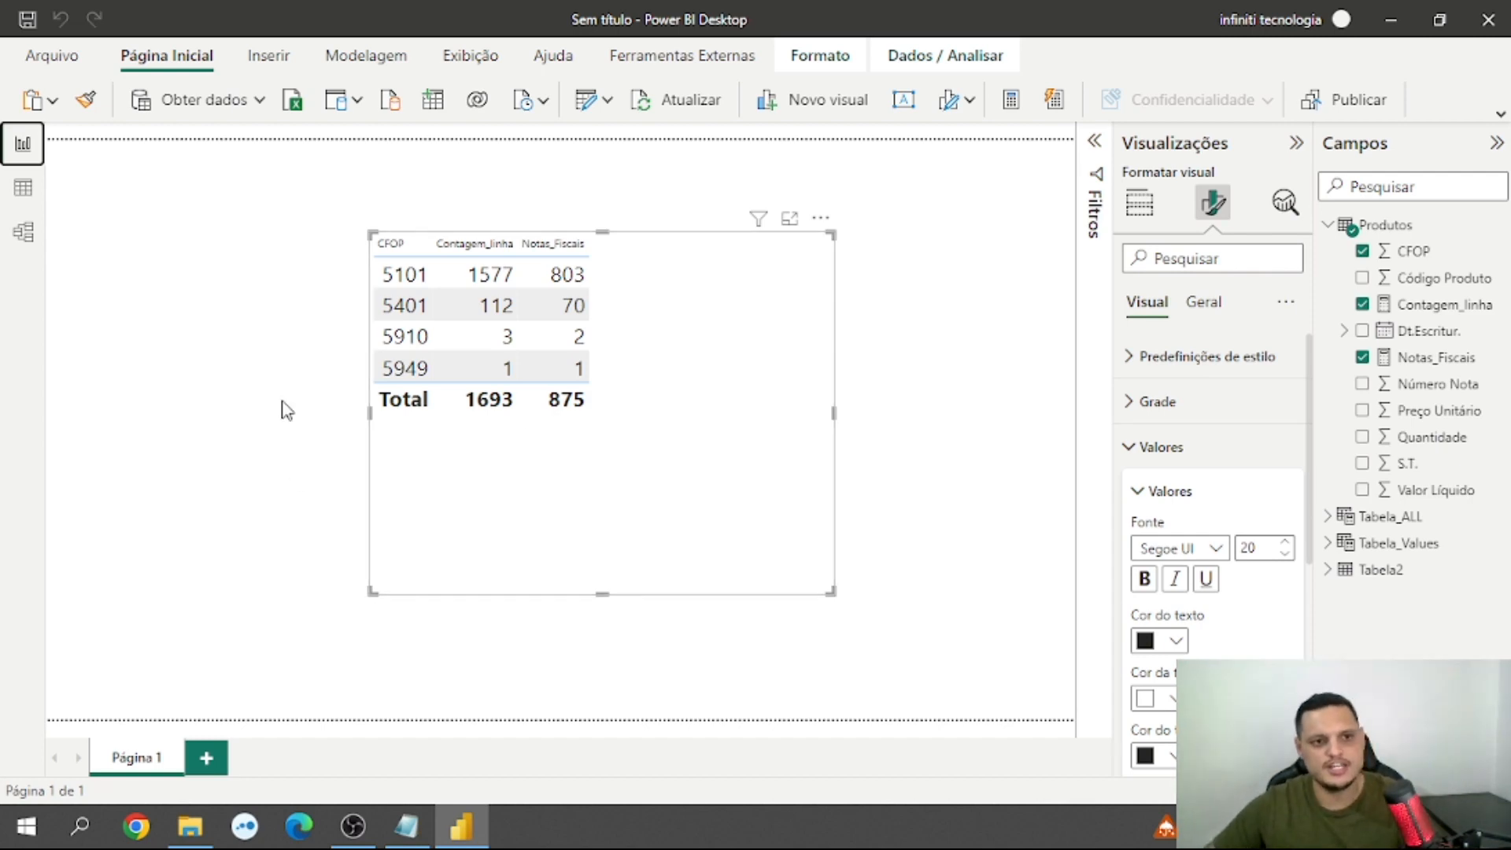
pyautogui.click(31, 193)
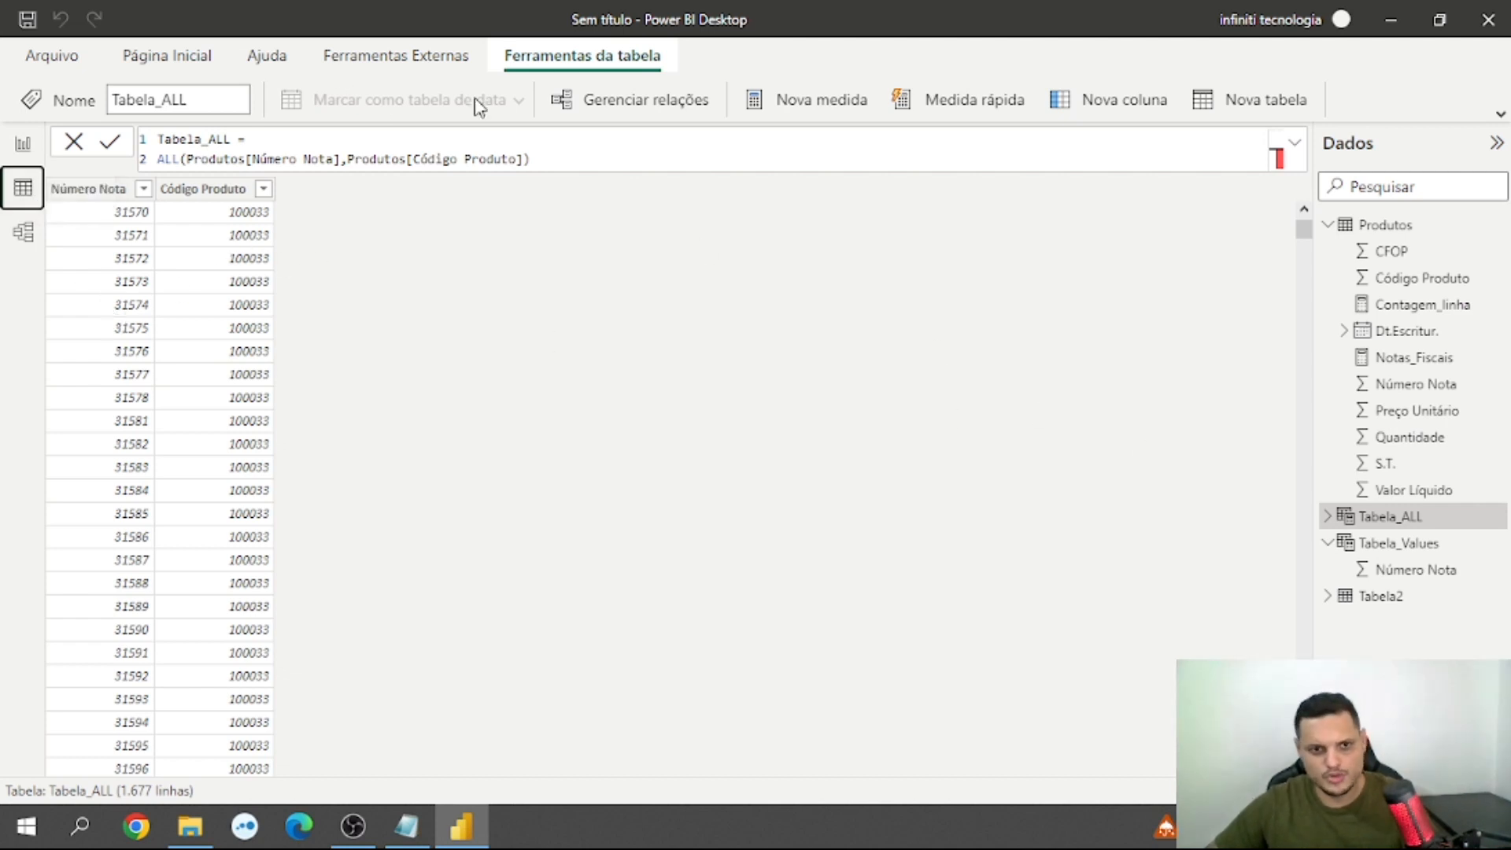
# Step: Remove the Código Produto argument so that Tabela_ALL's formula reads ALL(Produtos[Número Nota])
pyautogui.click(526, 160)
pyautogui.press('BackSpace')
pyautogui.press('BackSpace')
pyautogui.press('BackSpace')
pyautogui.press('BackSpace')
pyautogui.press('BackSpace')
pyautogui.press('BackSpace')
pyautogui.press('BackSpace')
pyautogui.press('BackSpace')
pyautogui.press('BackSpace')
pyautogui.press('BackSpace')
pyautogui.press('BackSpace')
pyautogui.press('BackSpace')
pyautogui.press('BackSpace')
pyautogui.press('BackSpace')
pyautogui.press('BackSpace')
pyautogui.press('BackSpace')
pyautogui.press('BackSpace')
pyautogui.press('BackSpace')
pyautogui.press('BackSpace')
pyautogui.press('BackSpace')
pyautogui.press('BackSpace')
pyautogui.press('BackSpace')
pyautogui.press('BackSpace')
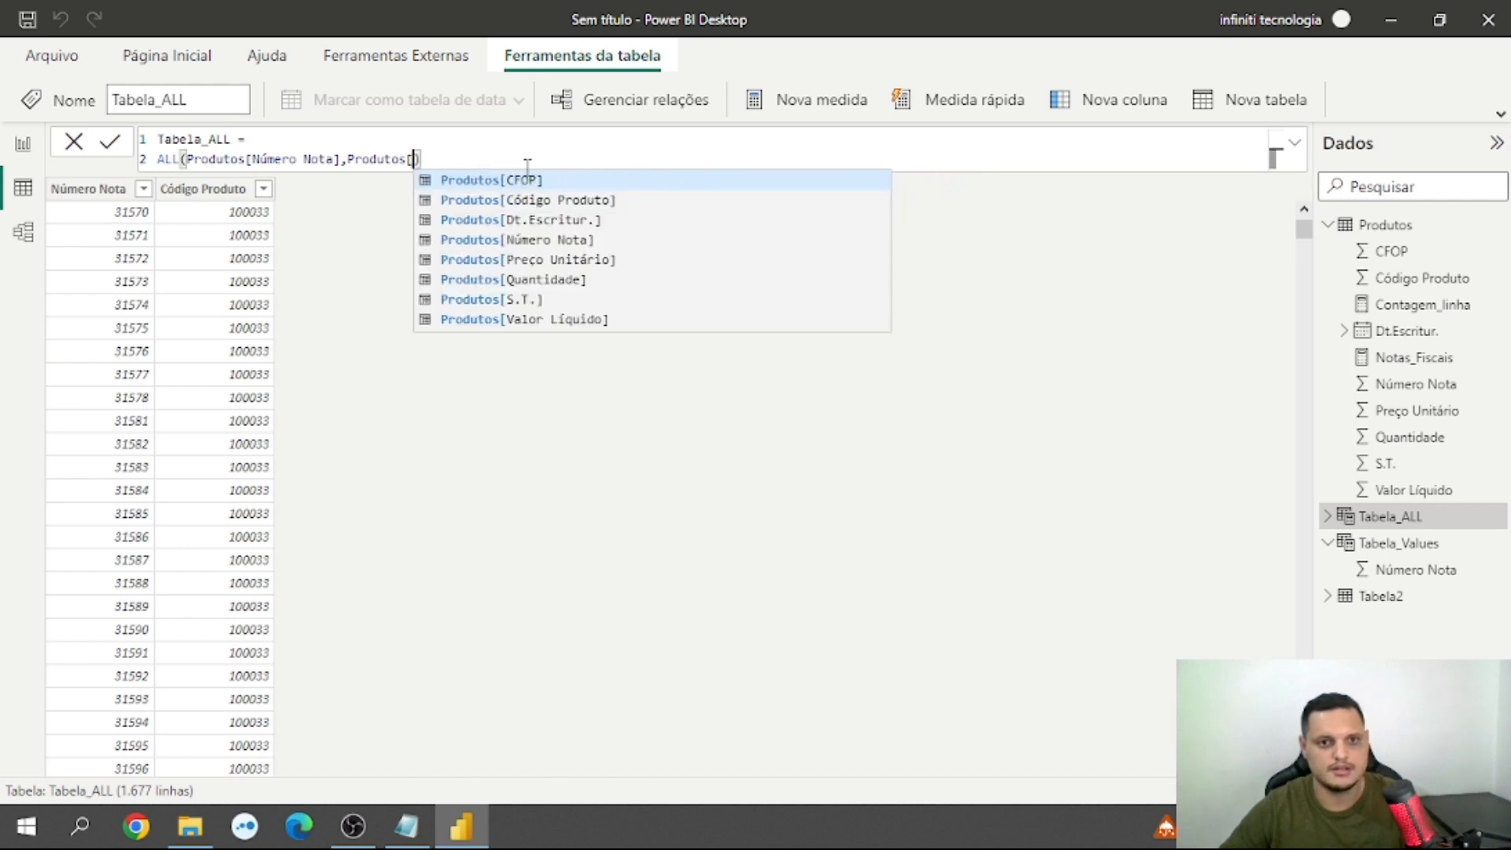
pyautogui.press('BackSpace')
pyautogui.press('BackSpace')
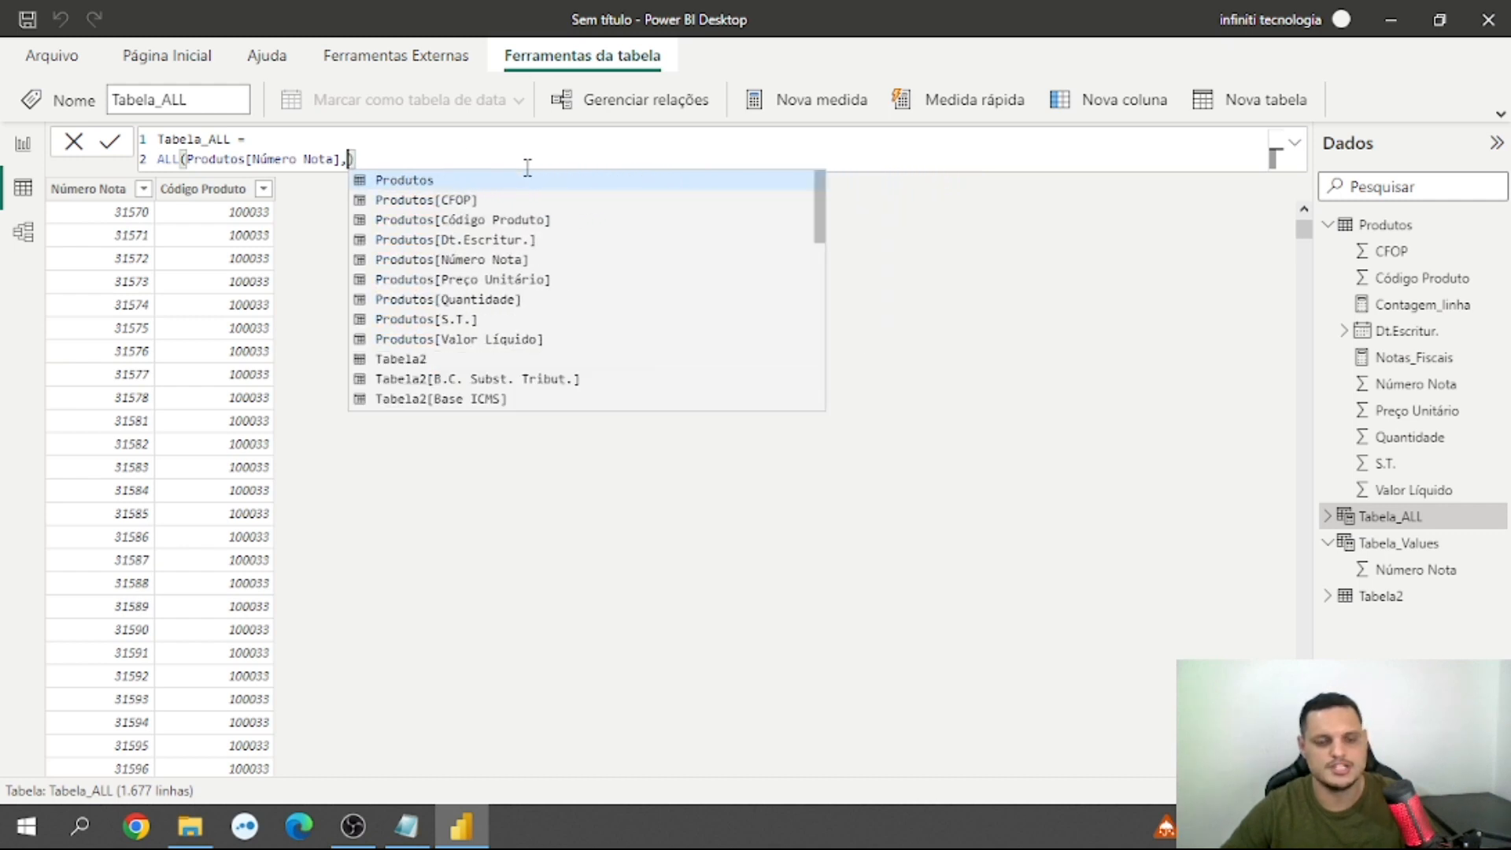
pyautogui.click(438, 164)
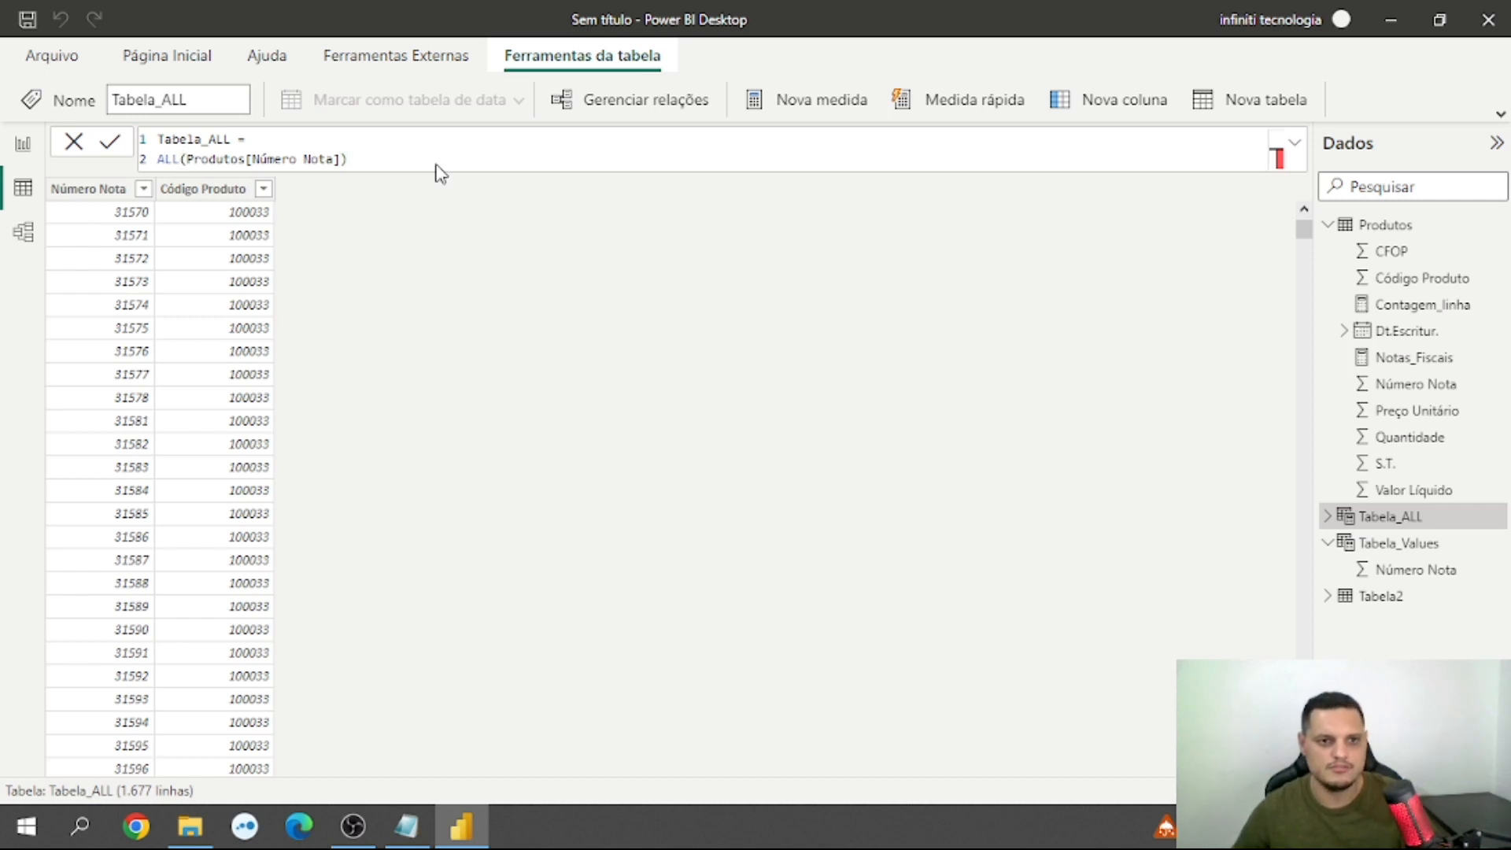
pyautogui.press('Return')
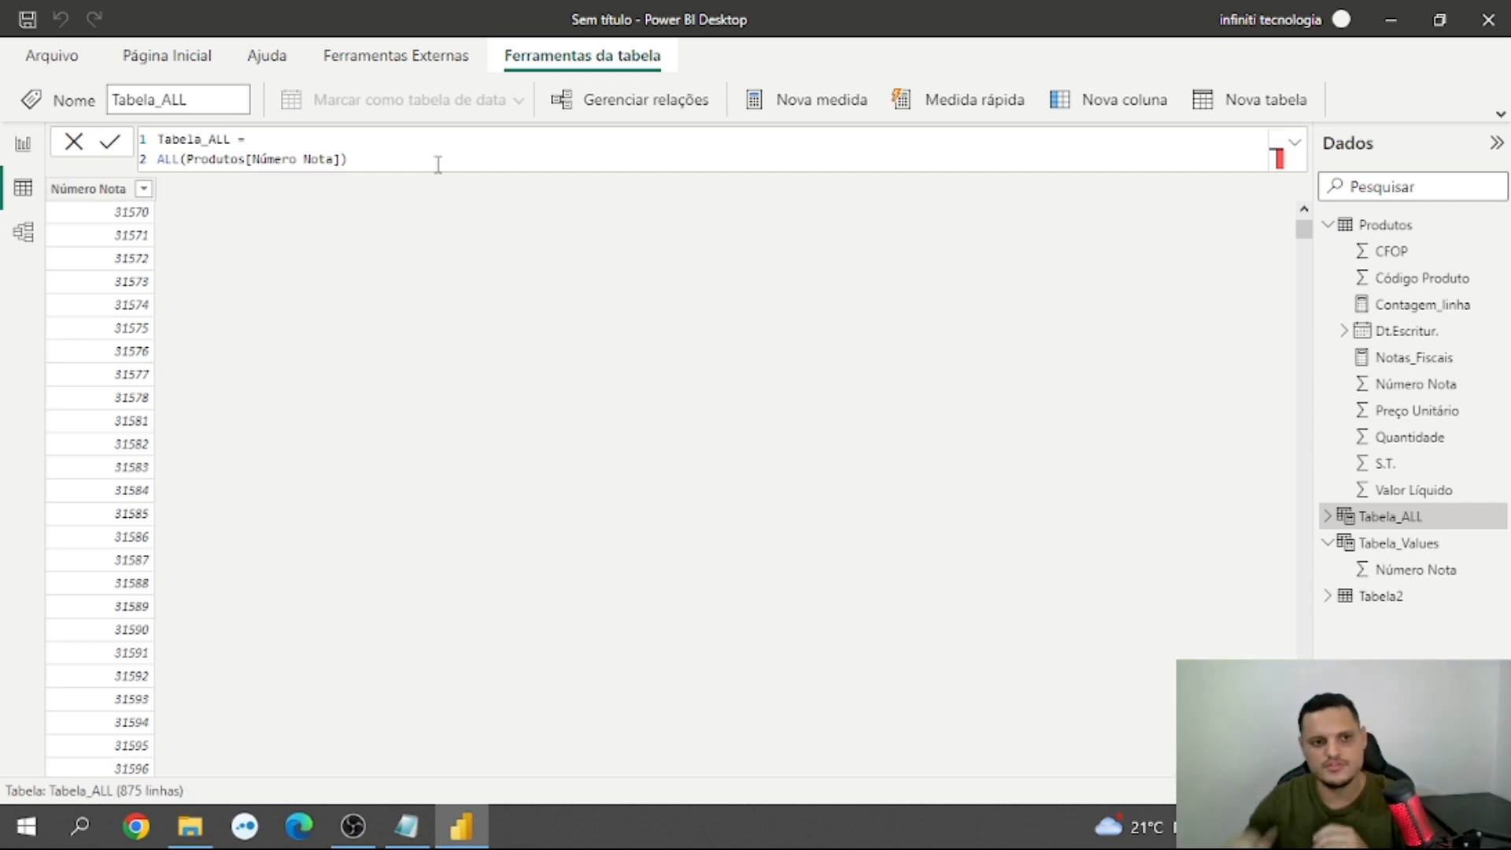
# Step: Create a new measure in the Produtos table from the report view and name it Notas_Fiscais_VALUES
pyautogui.click(24, 157)
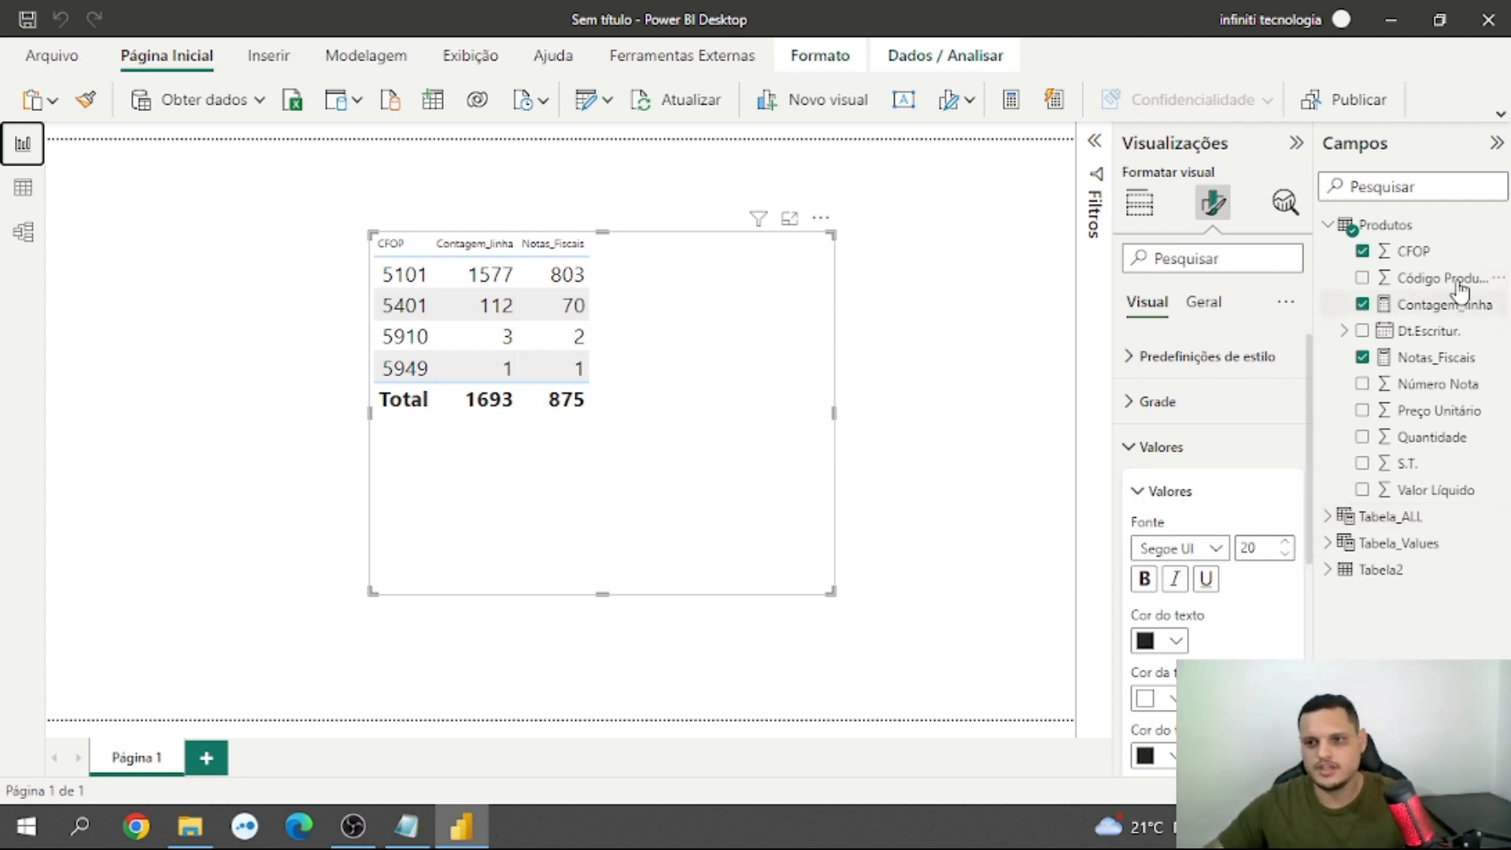
pyautogui.click(1498, 227)
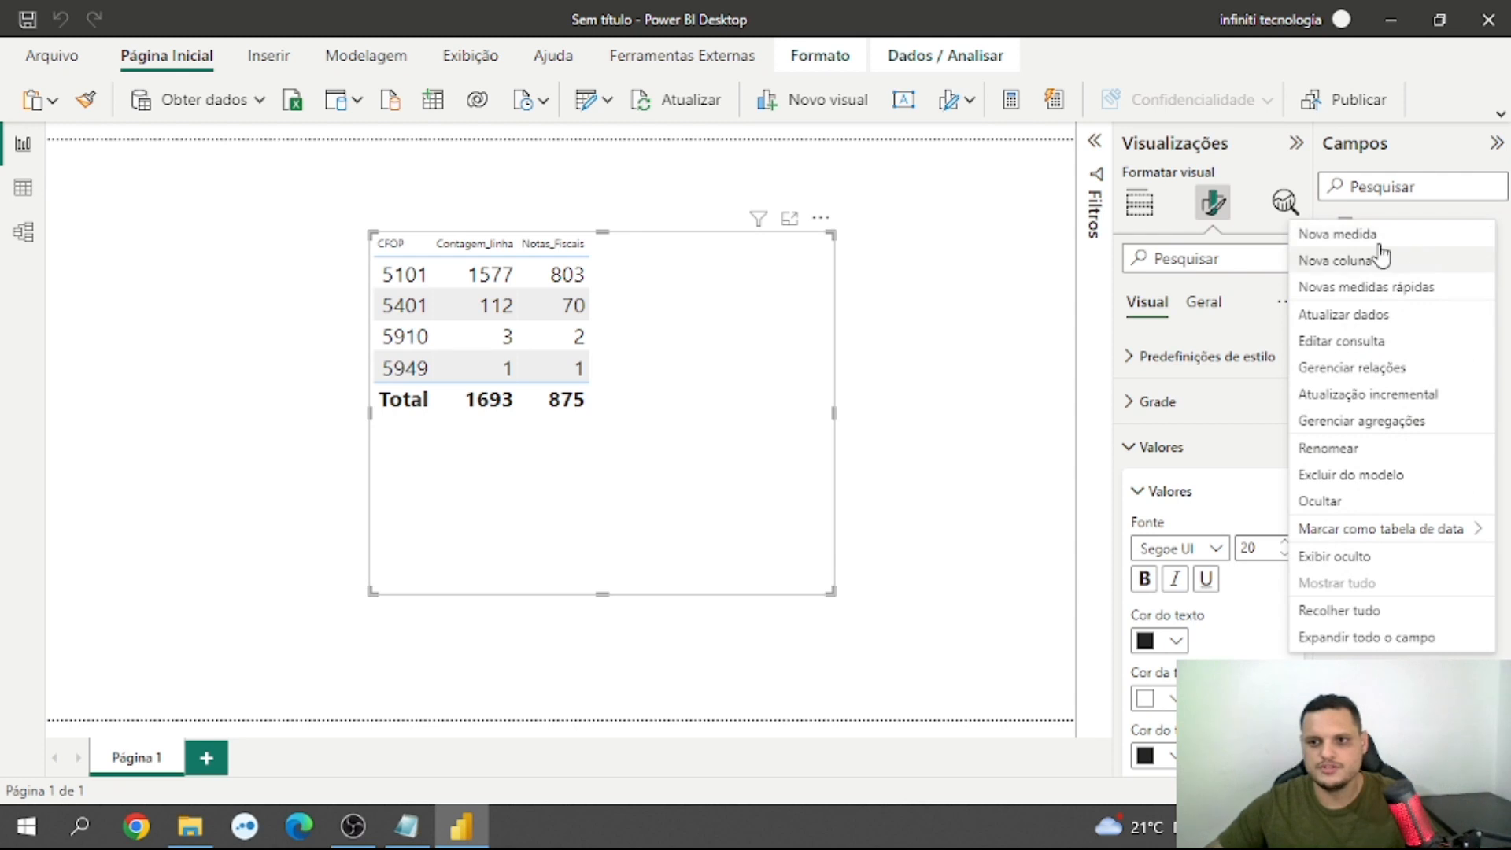
pyautogui.click(1359, 238)
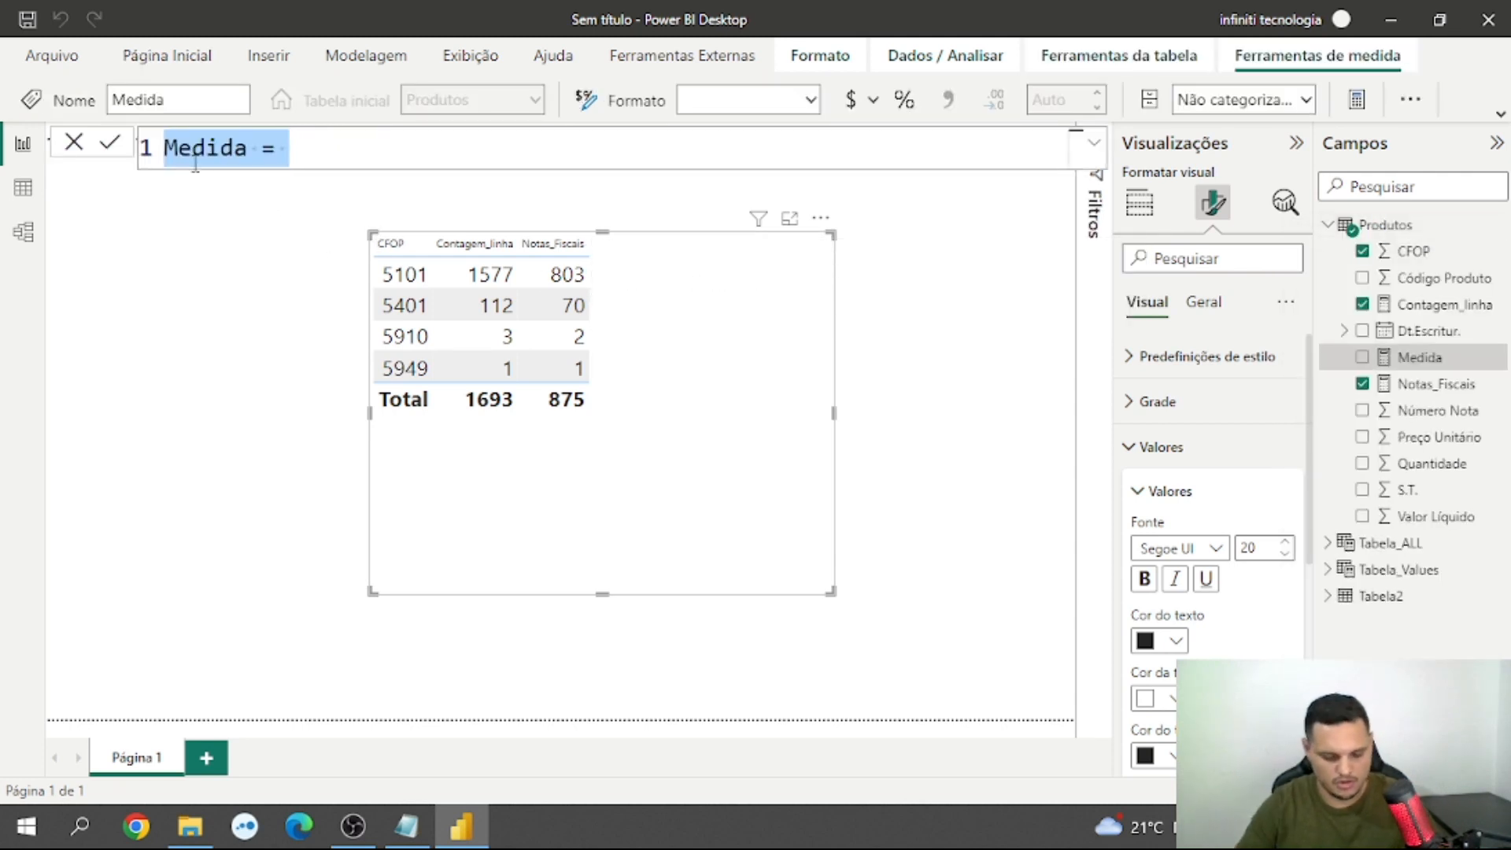
pyautogui.write('nOTA')
pyautogui.press('BackSpace')
pyautogui.press('BackSpace')
pyautogui.press('BackSpace')
pyautogui.press('BackSpace')
pyautogui.write('Nota')
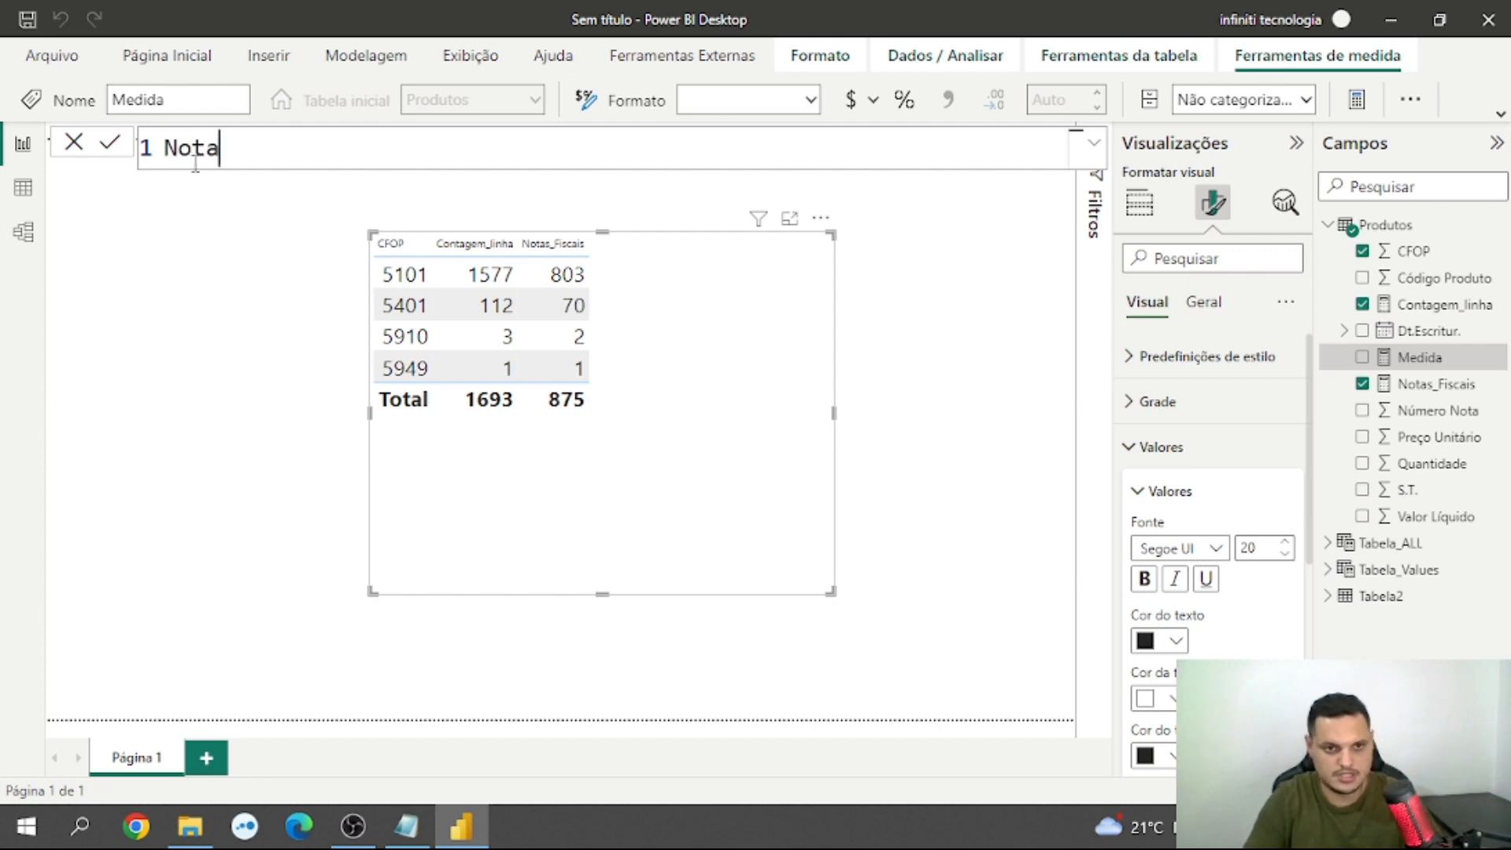
pyautogui.write('s_')
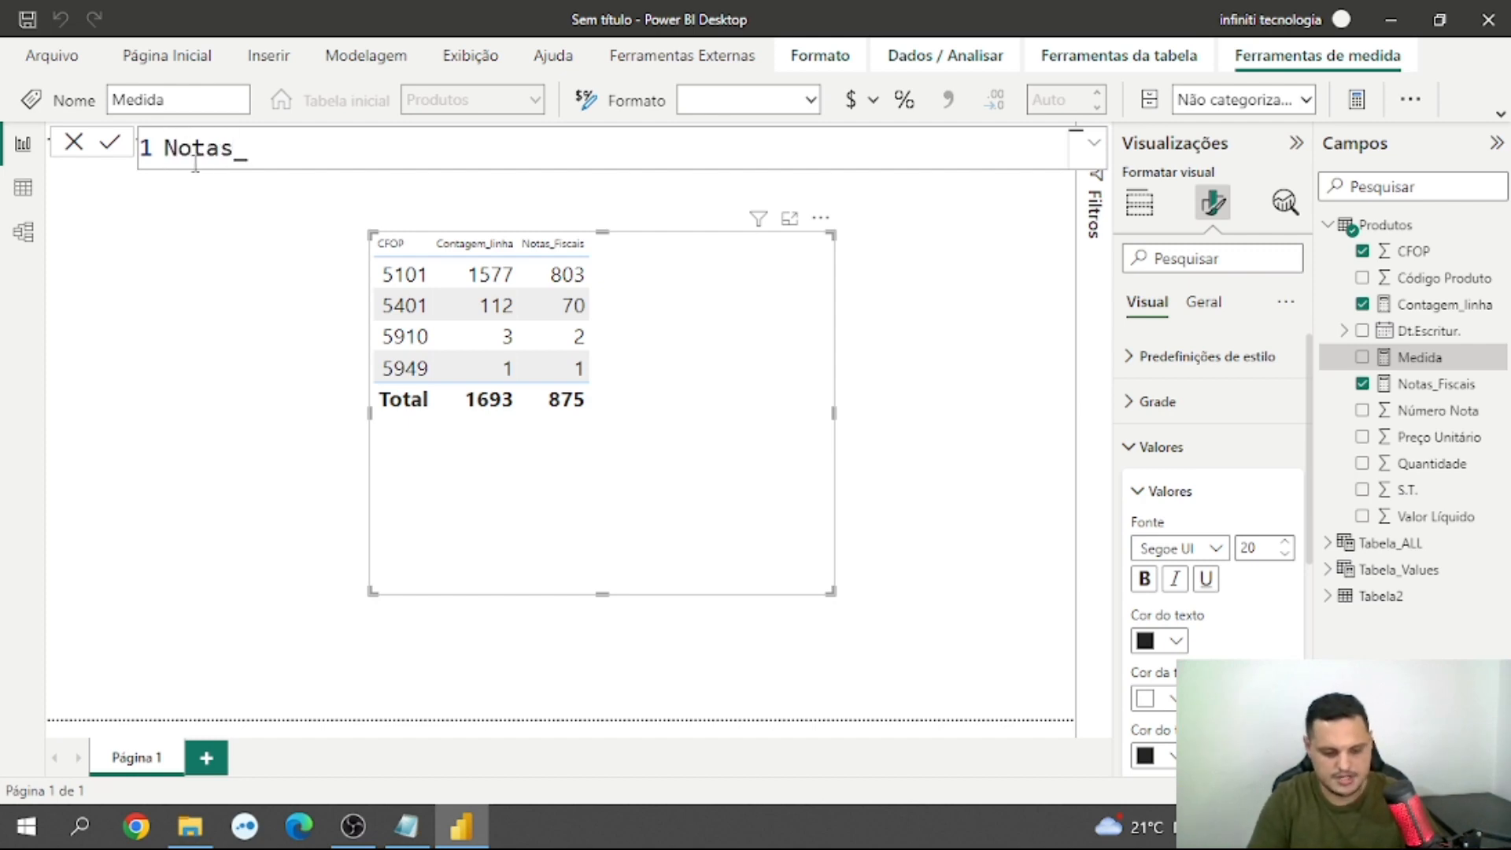
pyautogui.write('Fiscais_va')
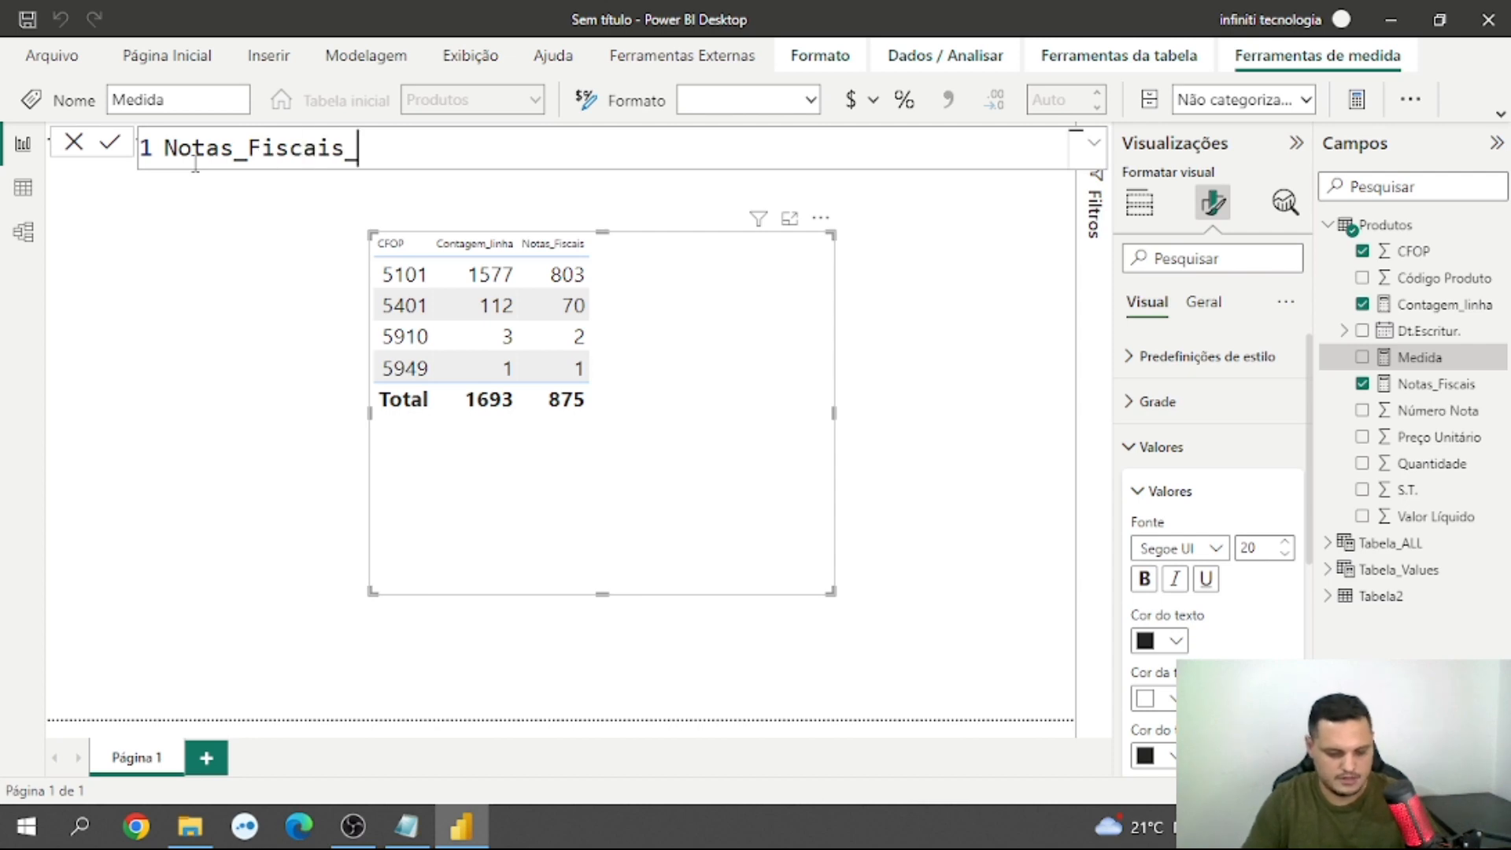
pyautogui.press('BackSpace')
pyautogui.press('BackSpace')
pyautogui.write('VALUES=')
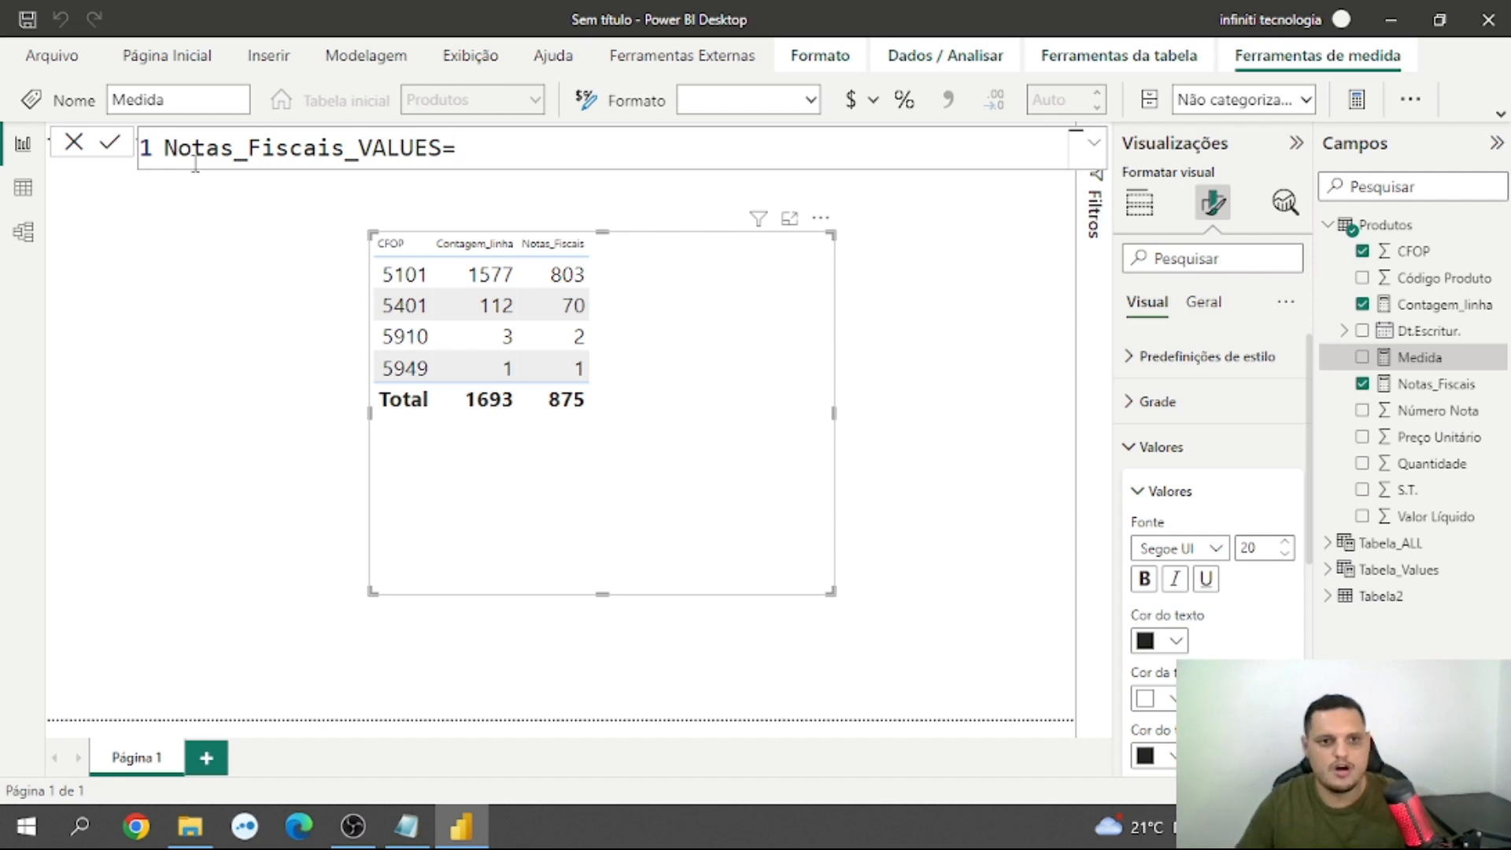
# Step: Begin the Notas_Fiscais_VALUES formula on a second line with the VALUES function
pyautogui.hotkey('shift', 'Return')
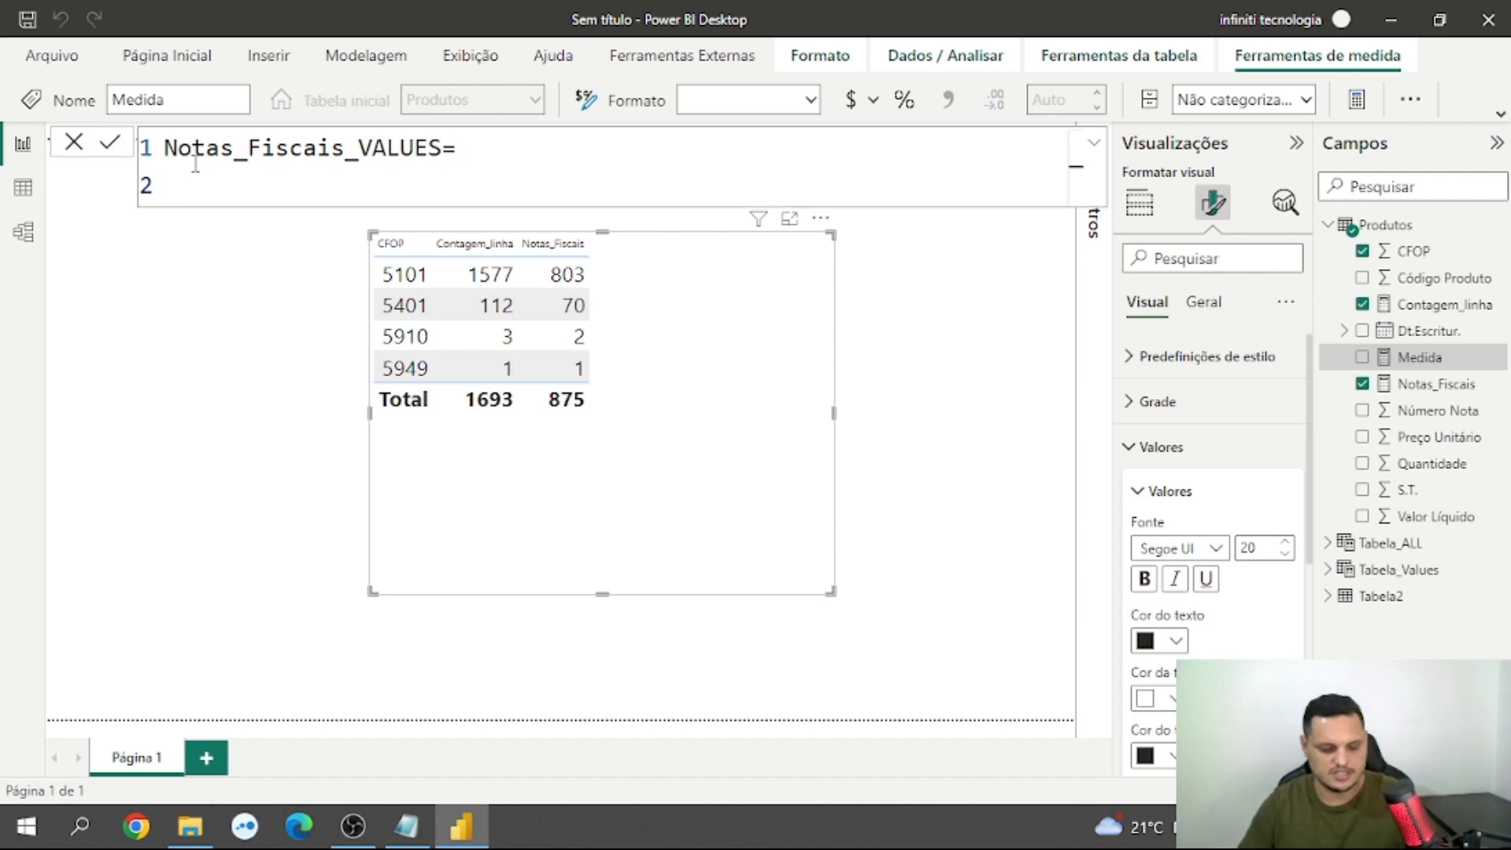
pyautogui.write('va')
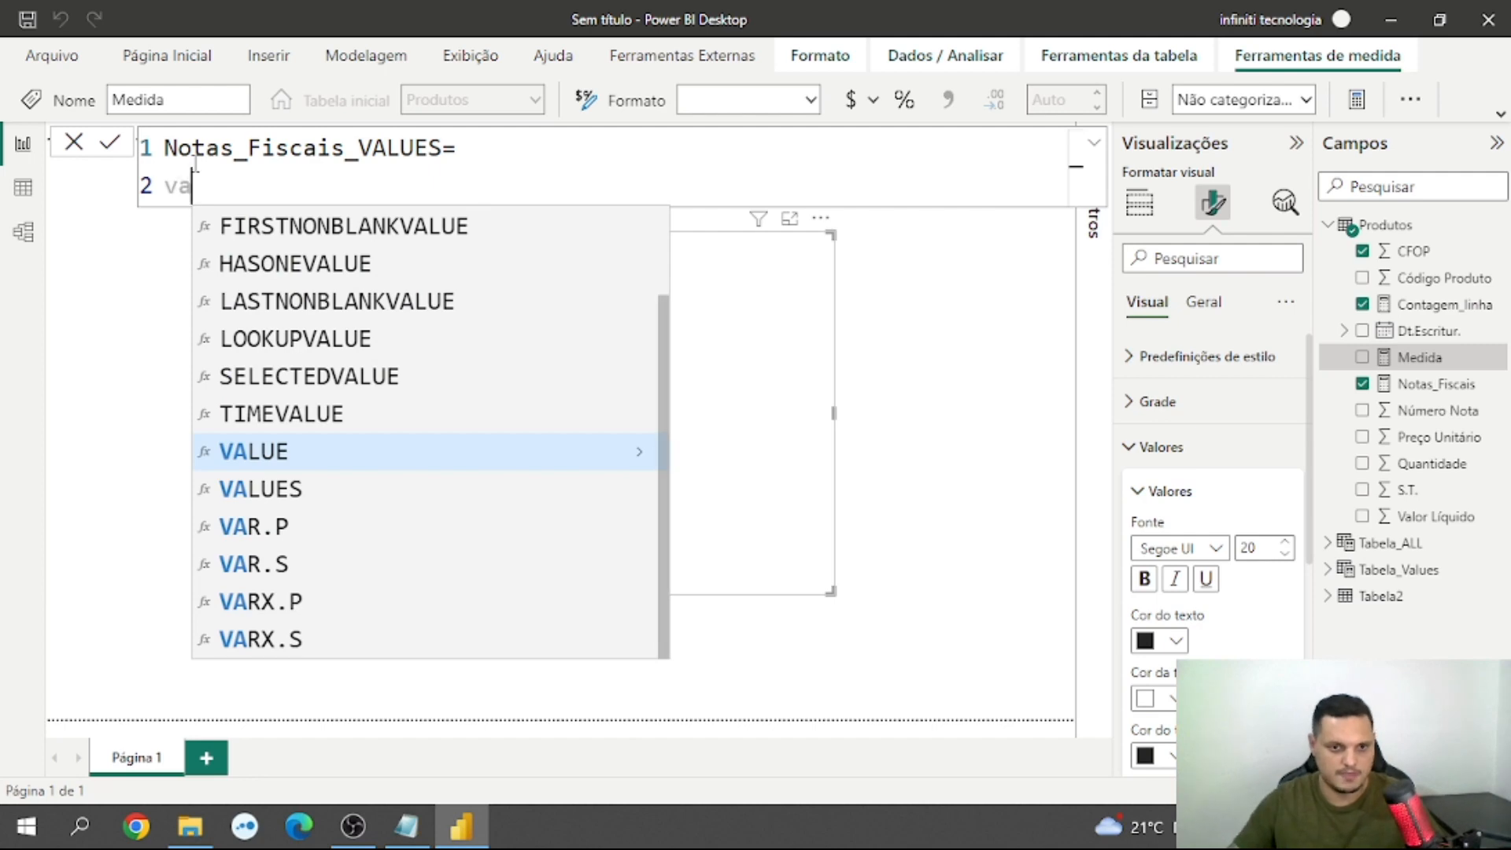
pyautogui.click(272, 488)
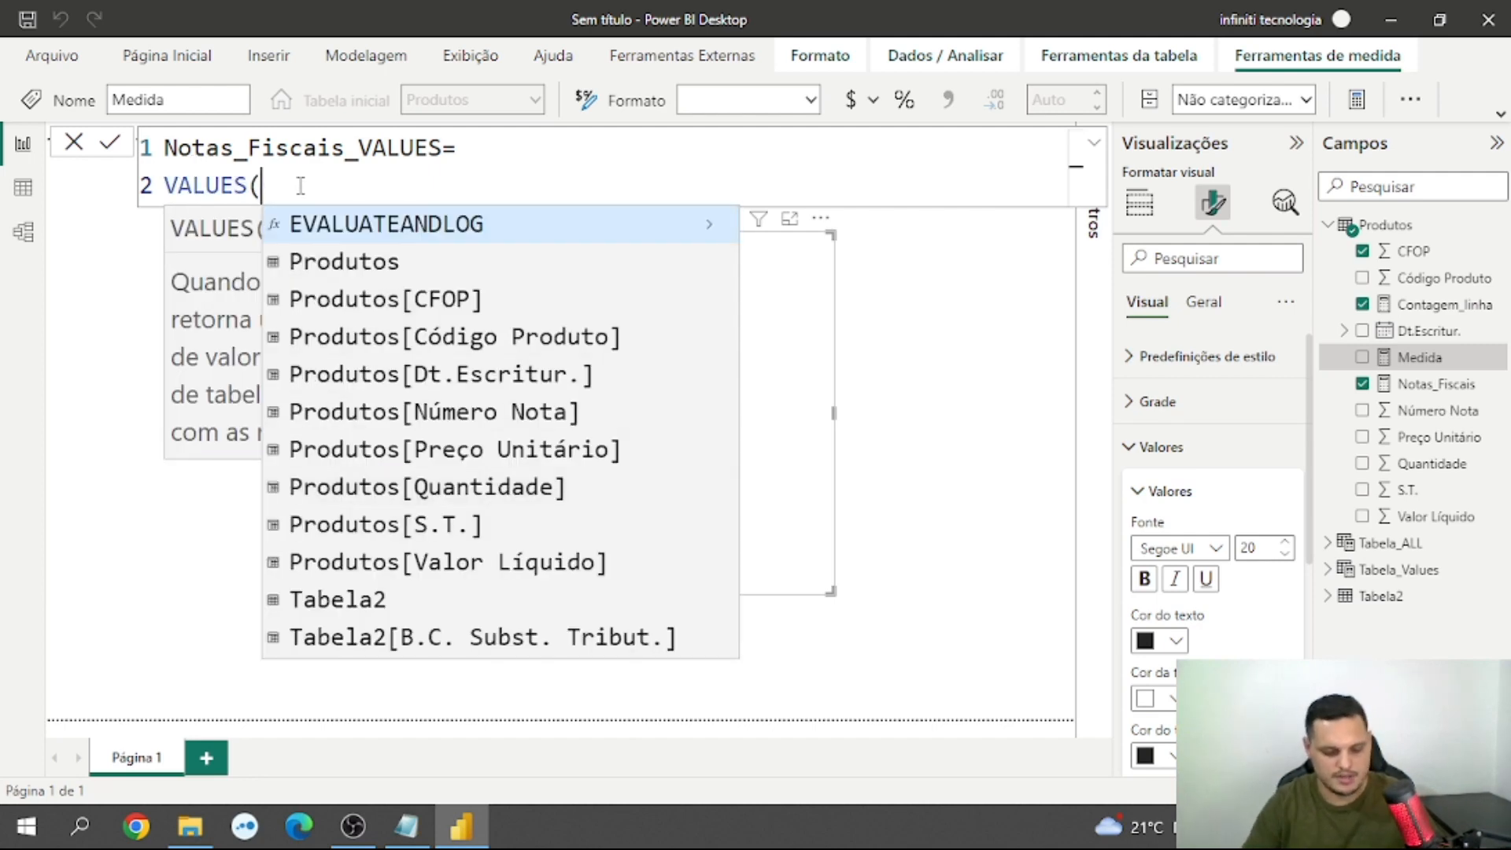
pyautogui.write('no')
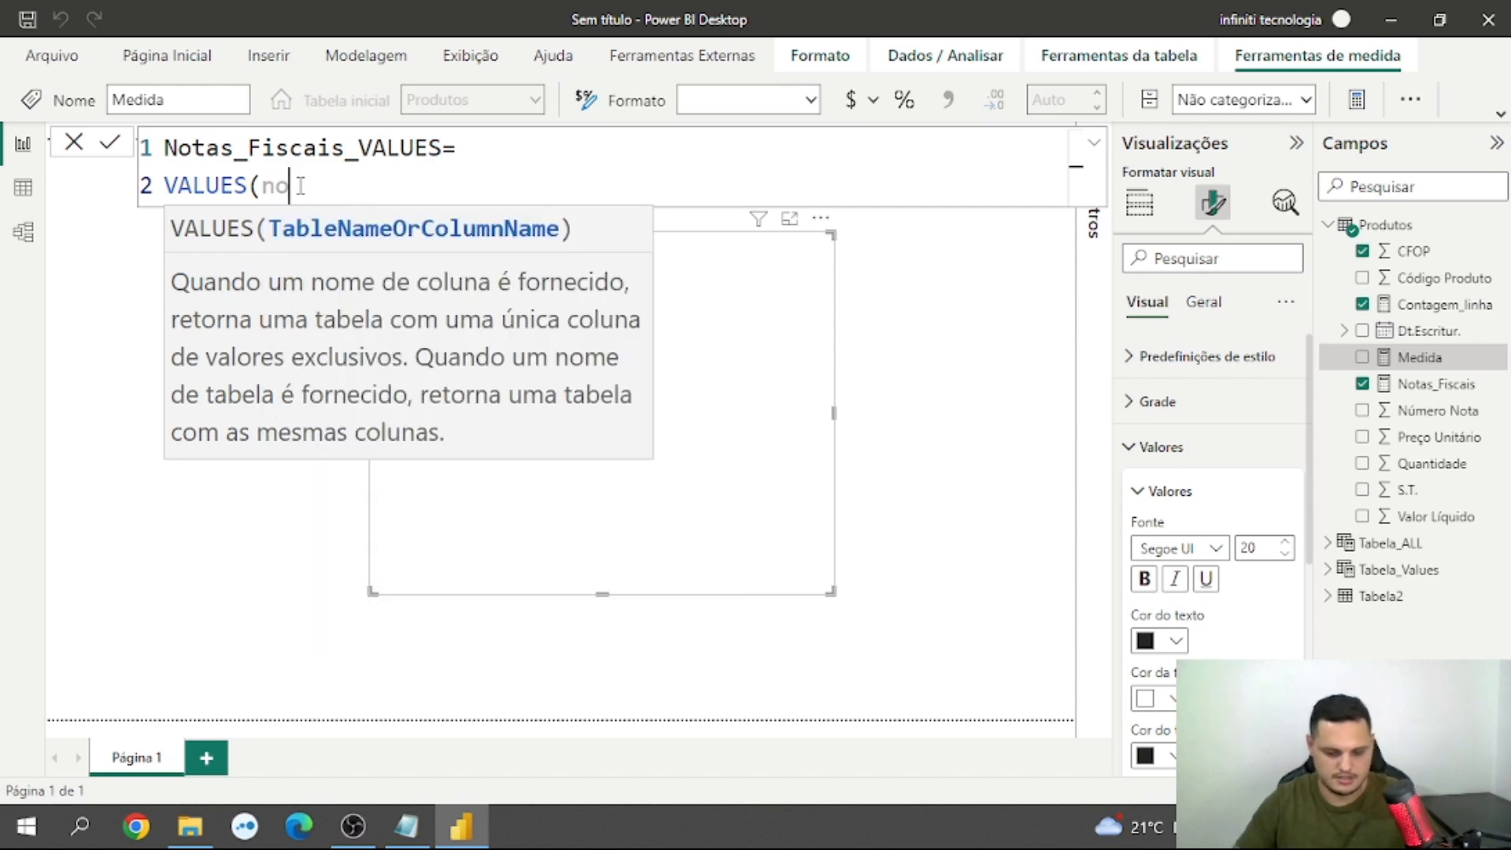
pyautogui.write('tas')
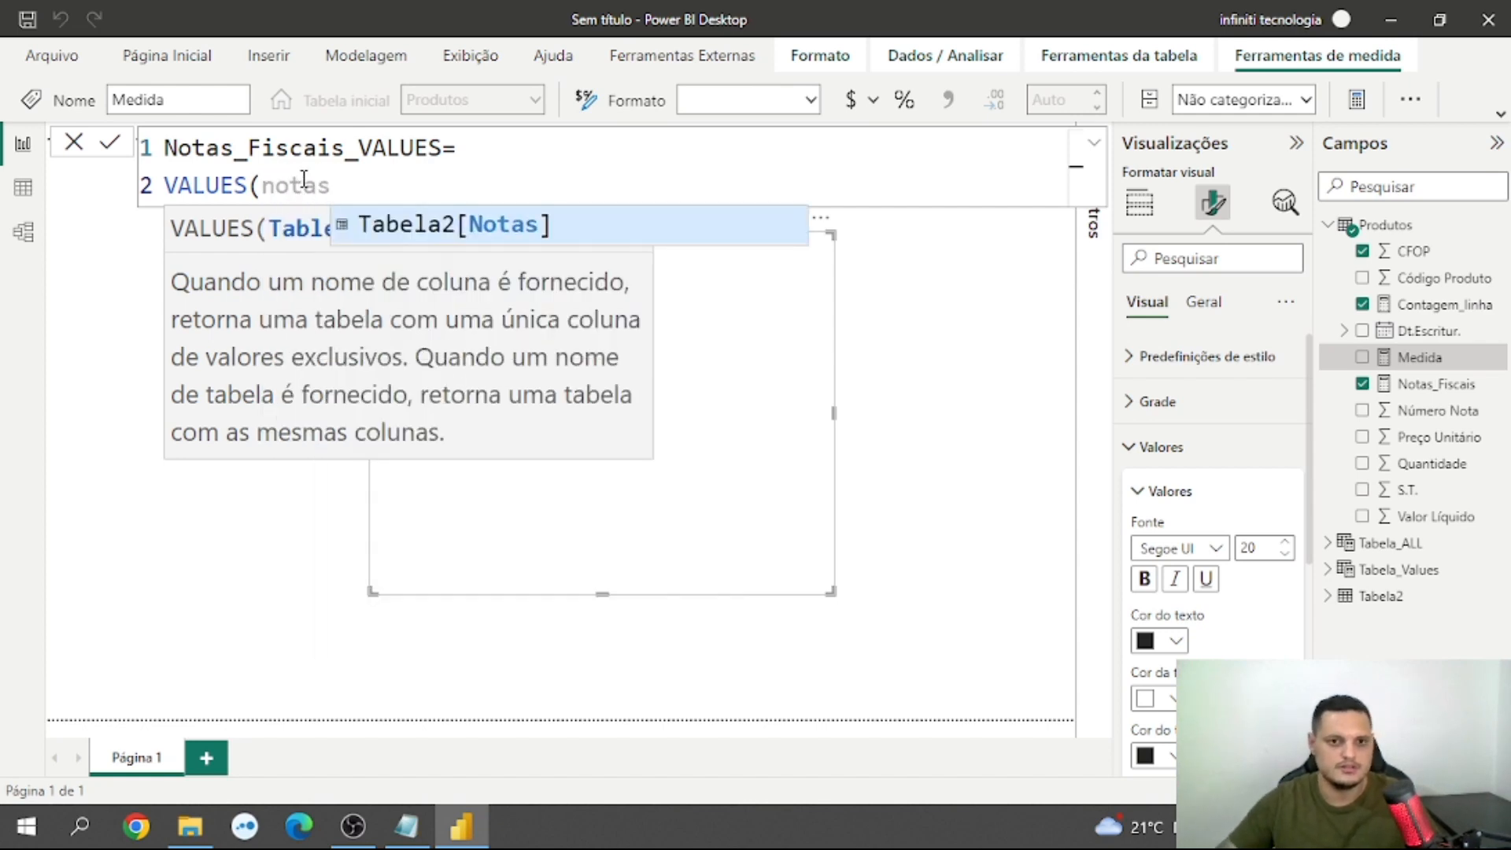
pyautogui.press('BackSpace')
pyautogui.press('BackSpace')
pyautogui.press('BackSpace')
pyautogui.press('BackSpace')
pyautogui.press('BackSpace')
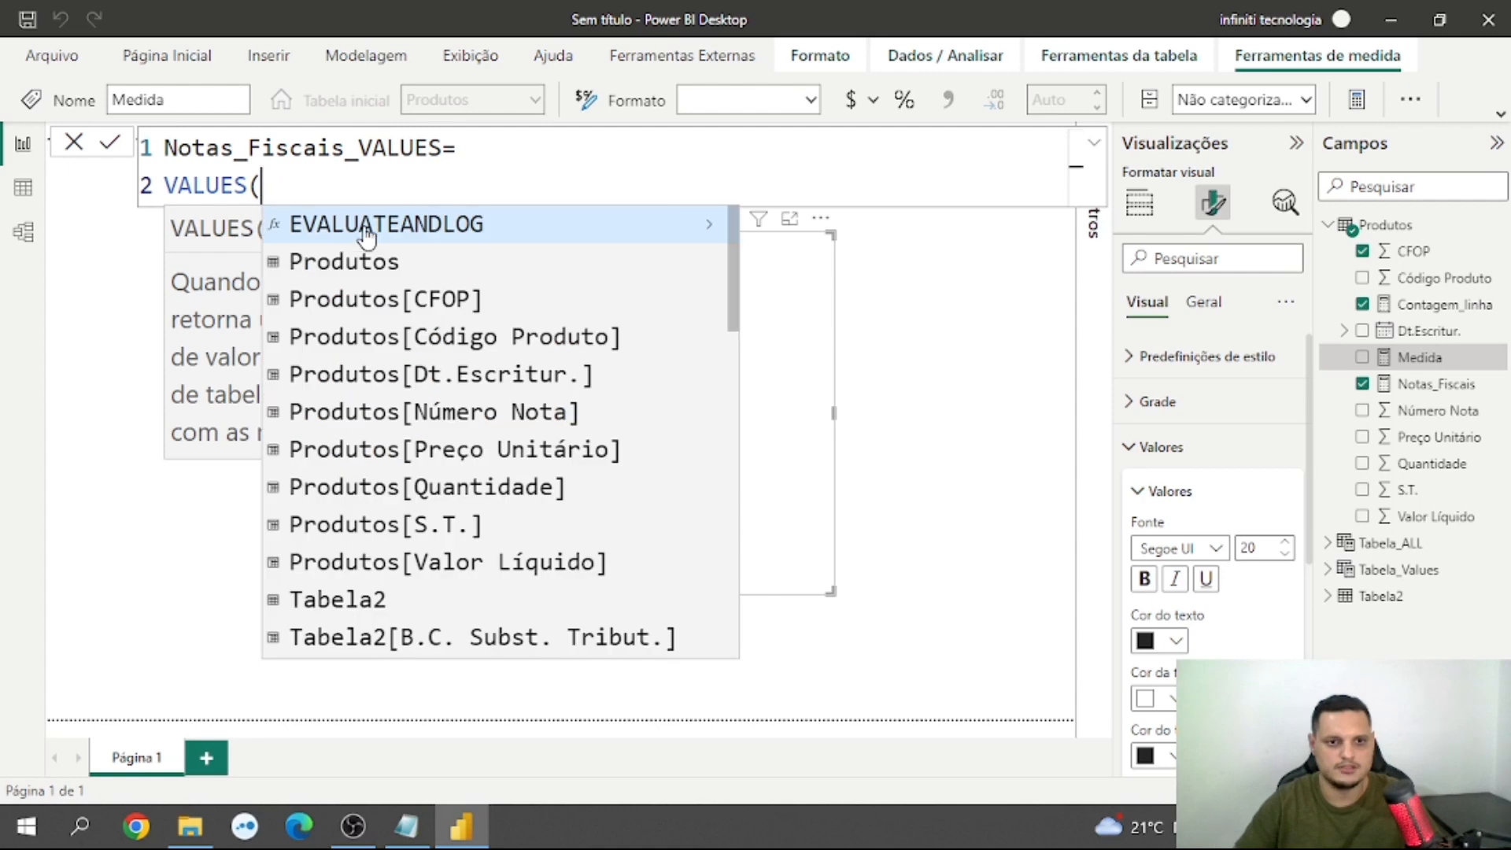
pyautogui.write('nu')
pyautogui.press('BackSpace')
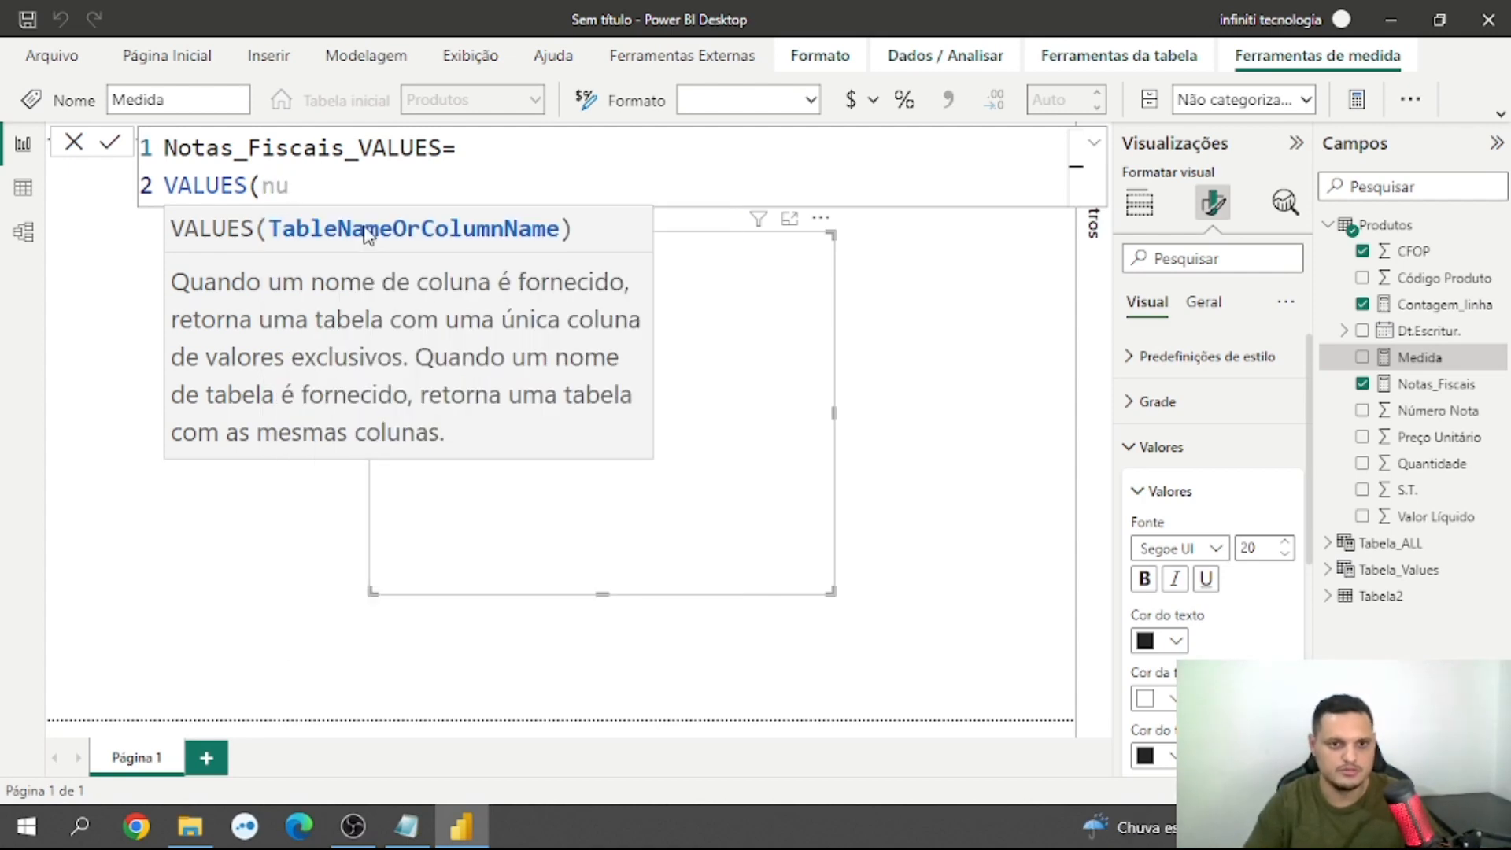
pyautogui.press('BackSpace')
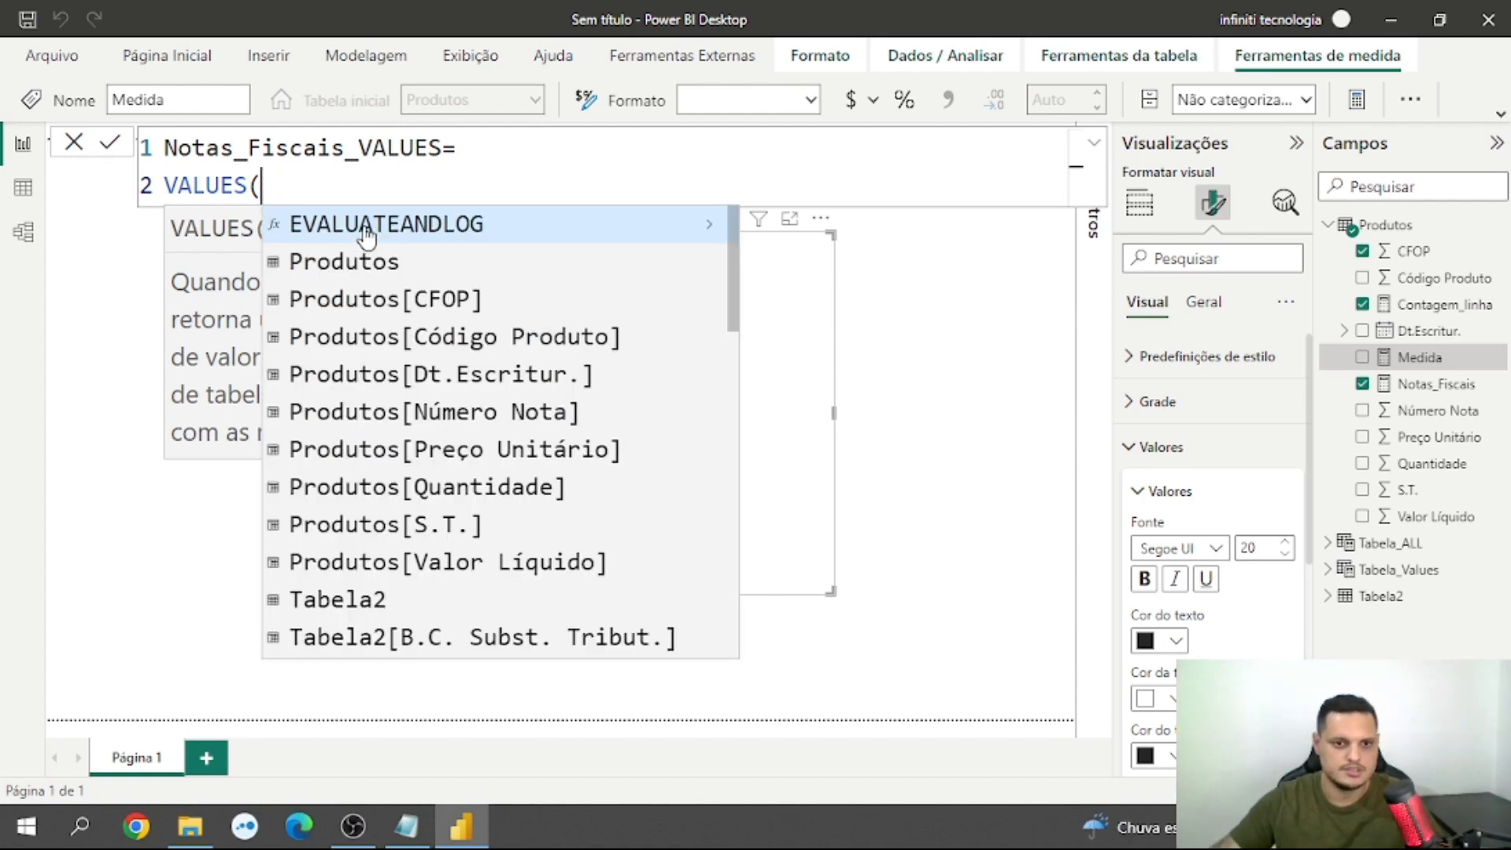
# Step: Complete the Notas_Fiscais_VALUES formula as VALUES(Produtos[Número Nota]) and commit the measure
pyautogui.click(475, 421)
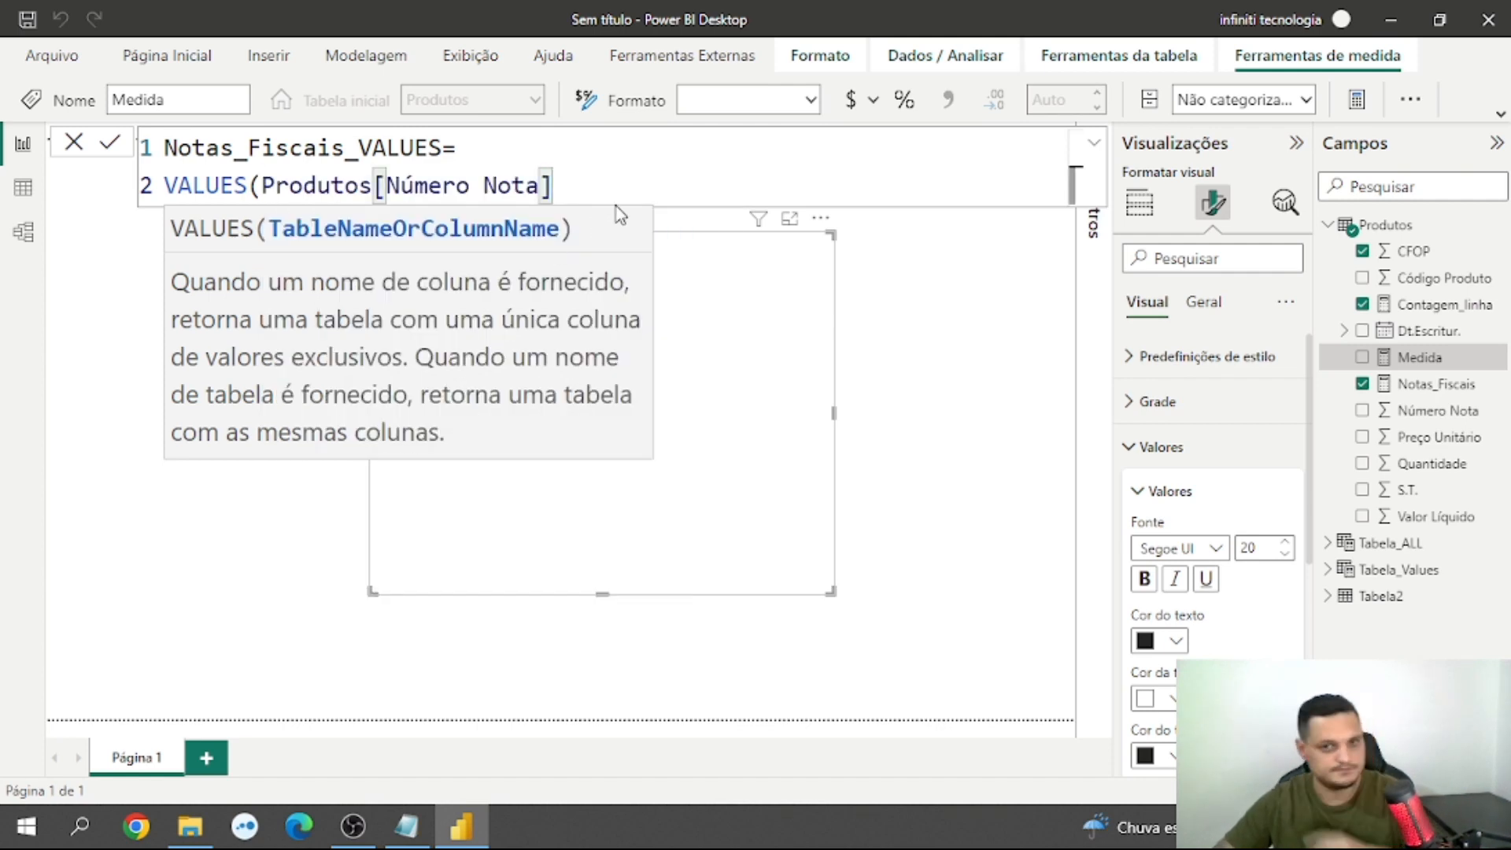
pyautogui.write(')')
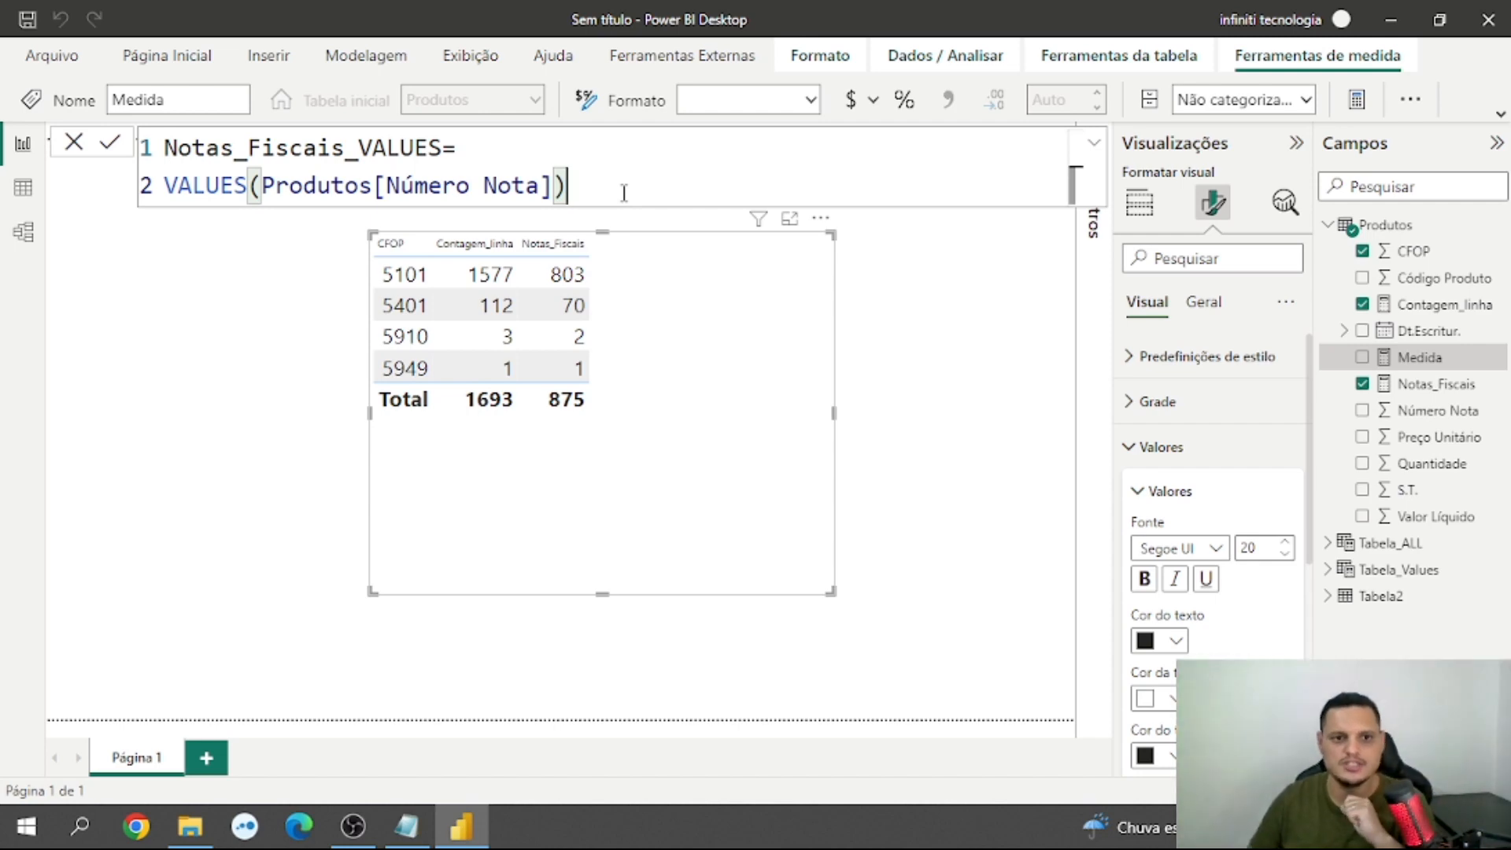
pyautogui.press('Return')
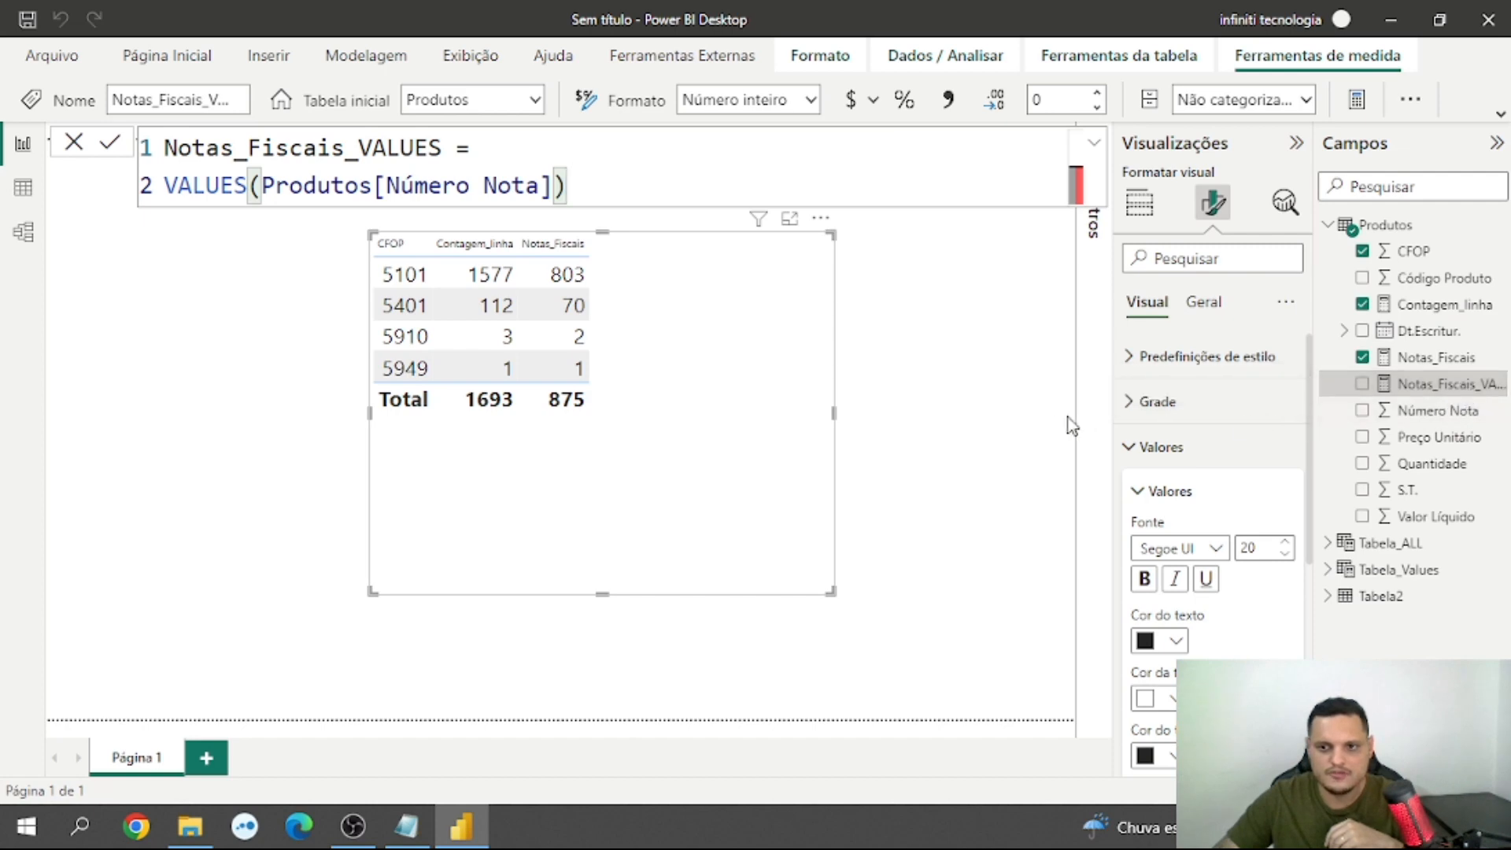
# Step: Add the Notas_Fiscais_VALUES measure to the table visual and review the visual's error details
pyautogui.moveTo(1419, 384); pyautogui.dragTo(708, 311)
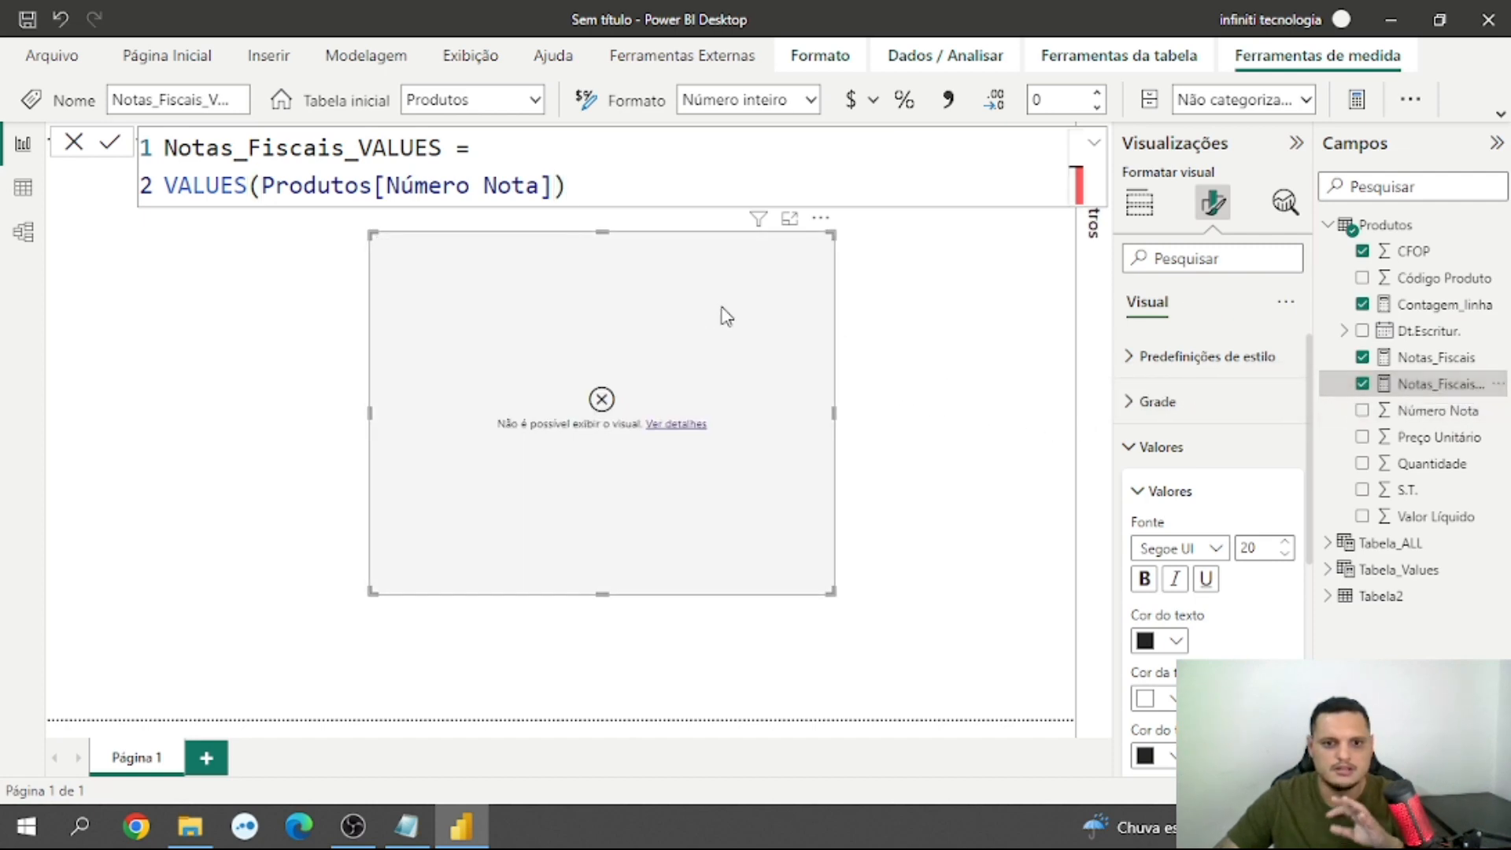
pyautogui.click(677, 427)
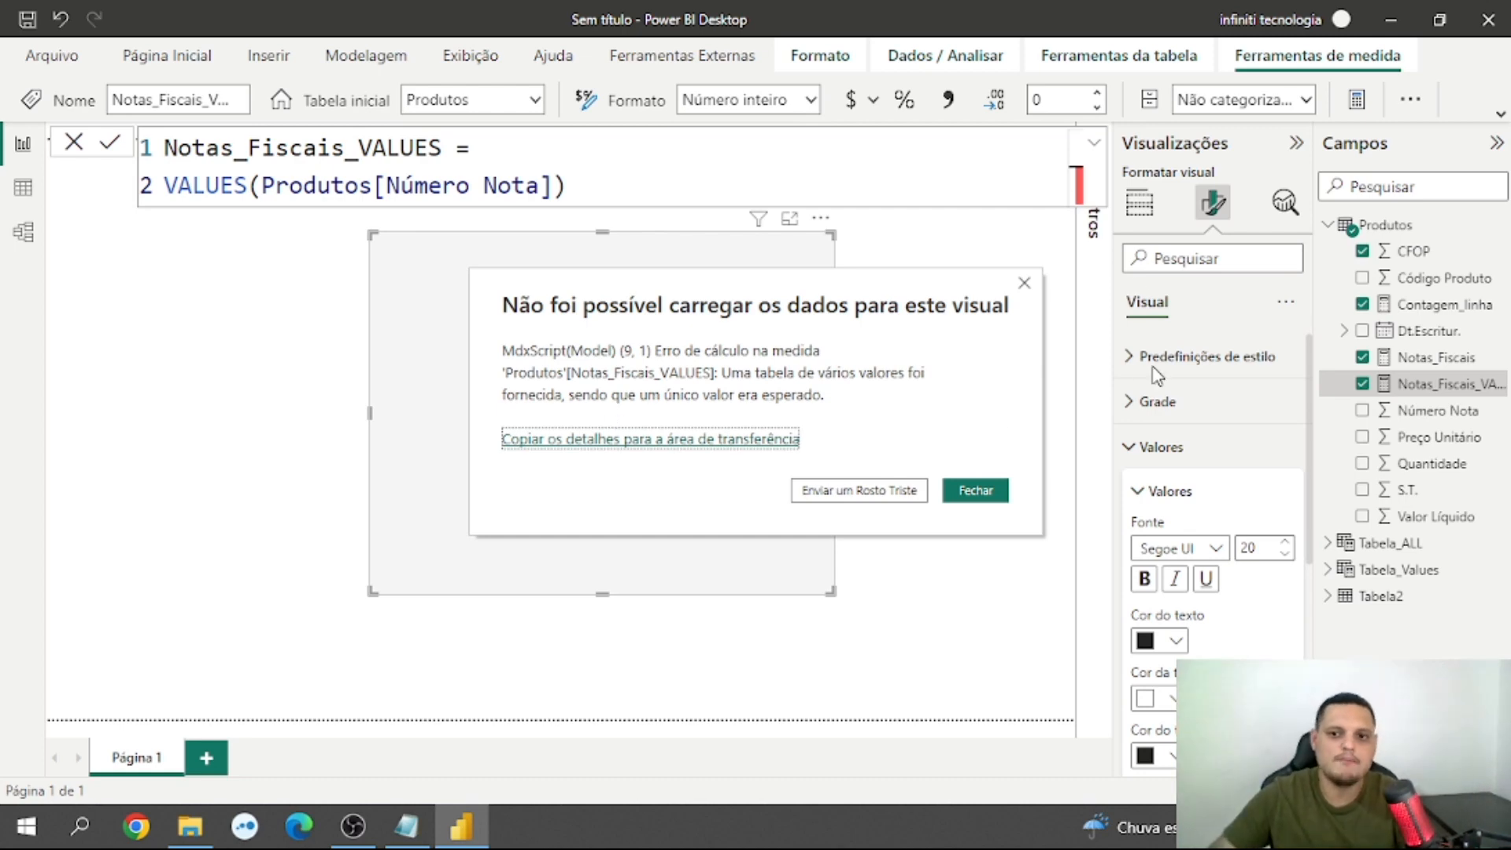
pyautogui.click(1024, 285)
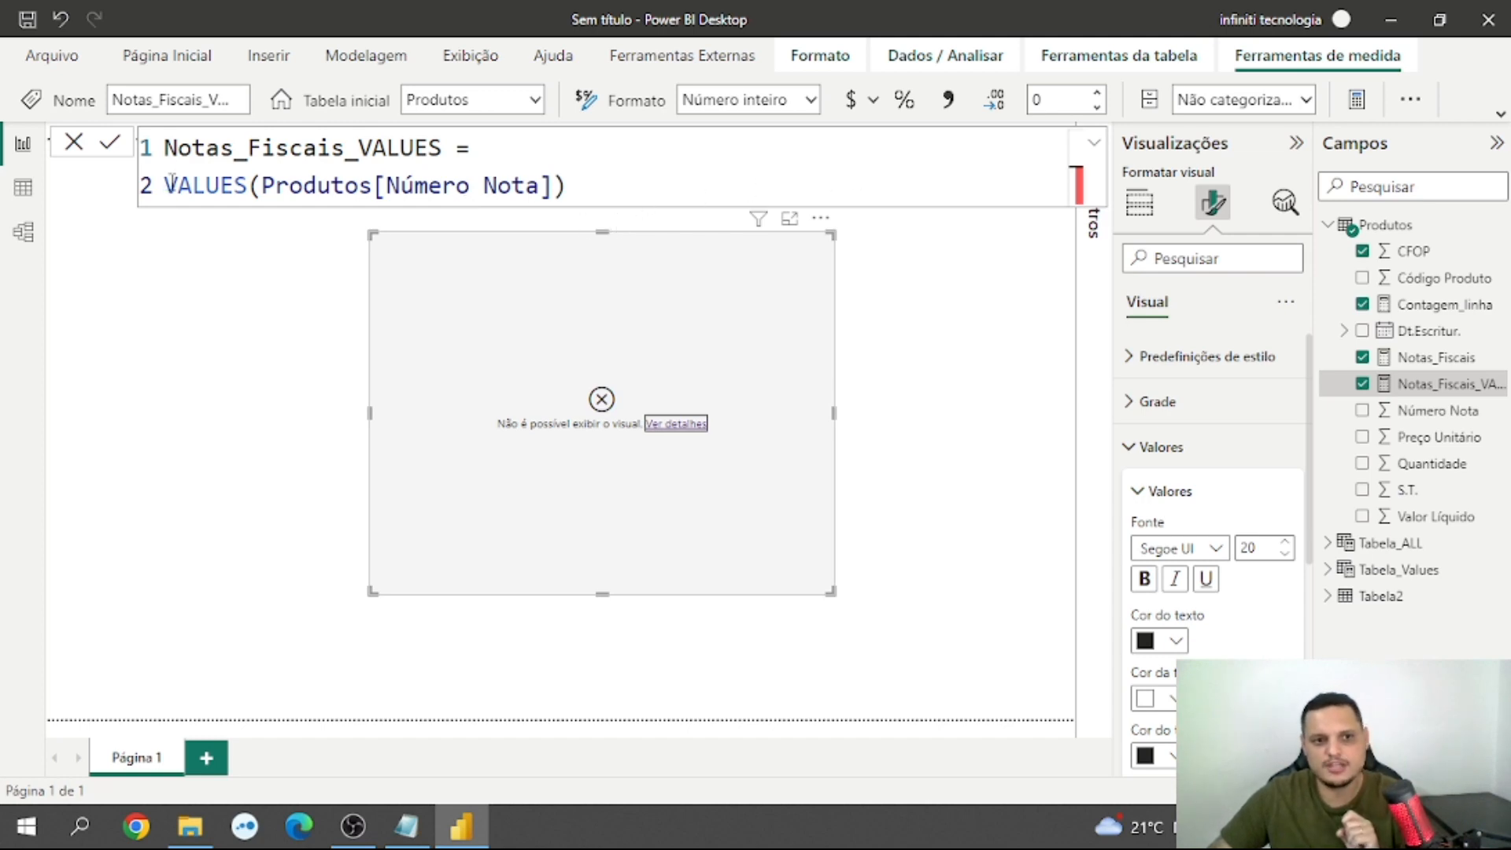
# Step: Wrap the measure's VALUES expression in COUNTROWS so the formula reads COUNTROWS(VALUES(Produtos[Número Nota]))
pyautogui.moveTo(167, 183); pyautogui.dragTo(575, 187)
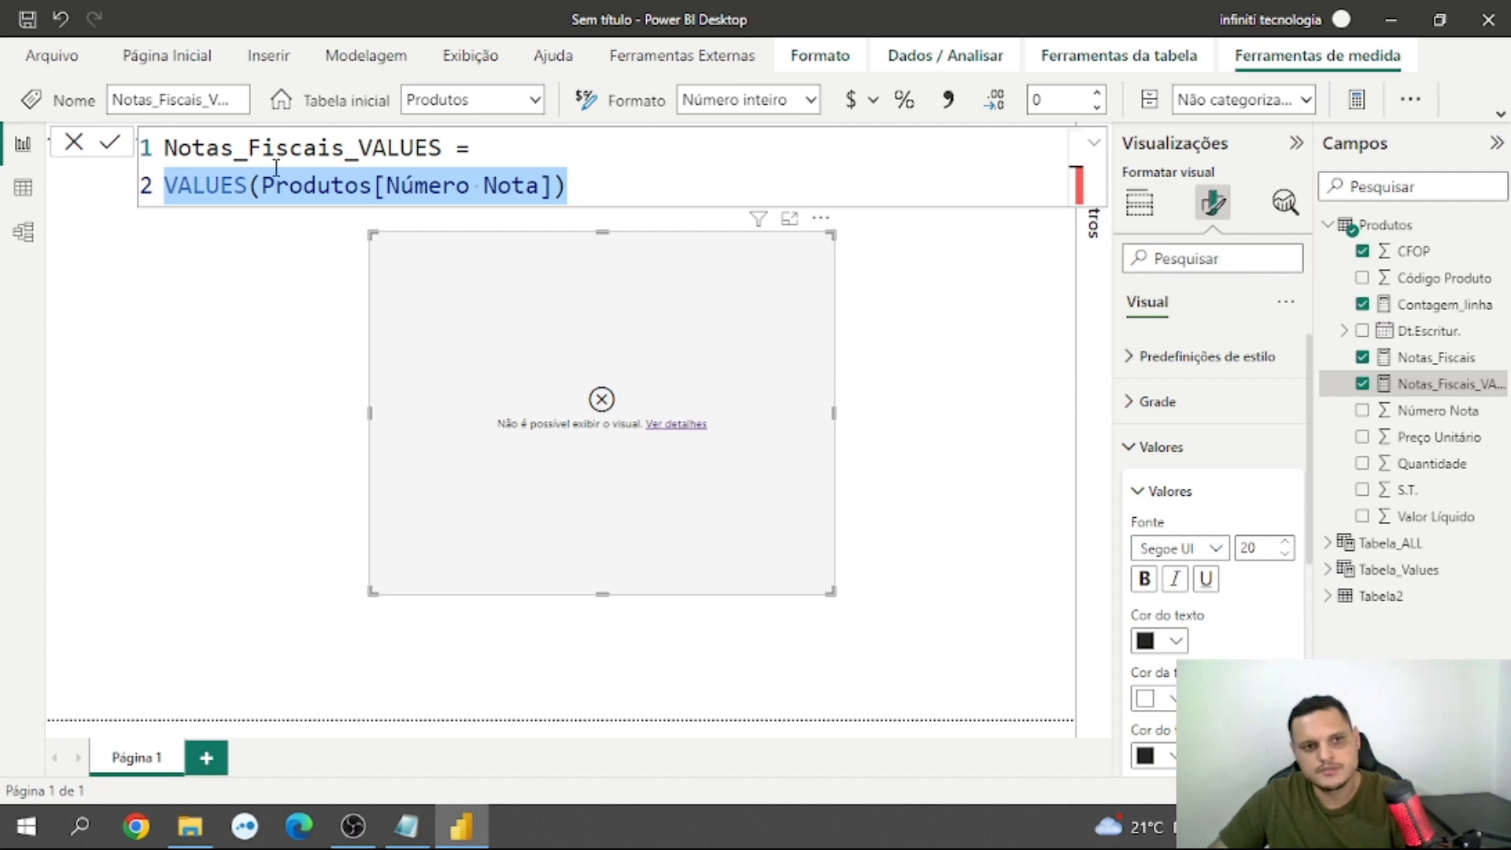
pyautogui.click(169, 188)
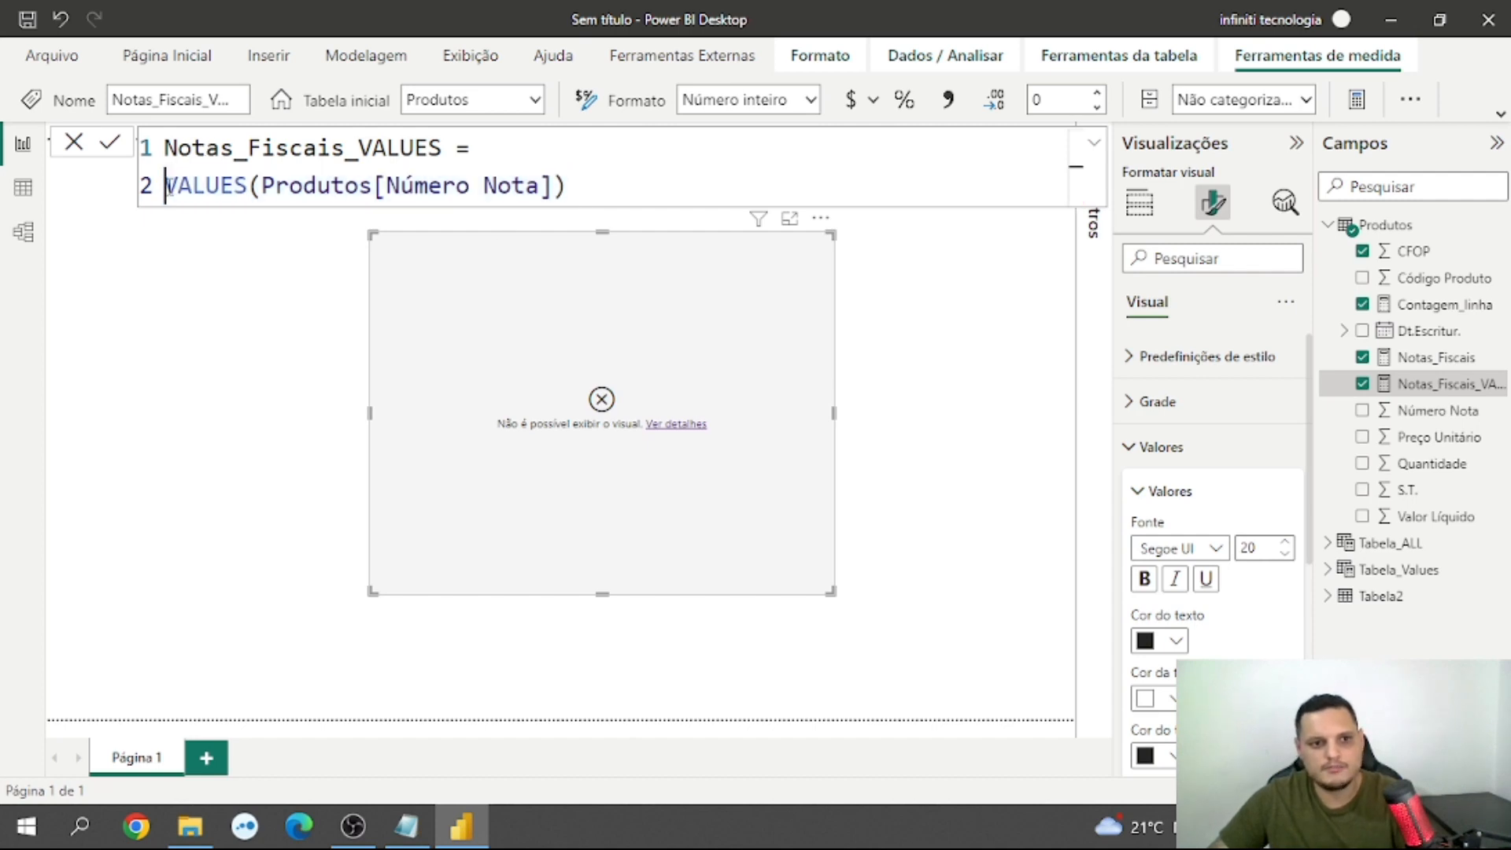
pyautogui.write('coun')
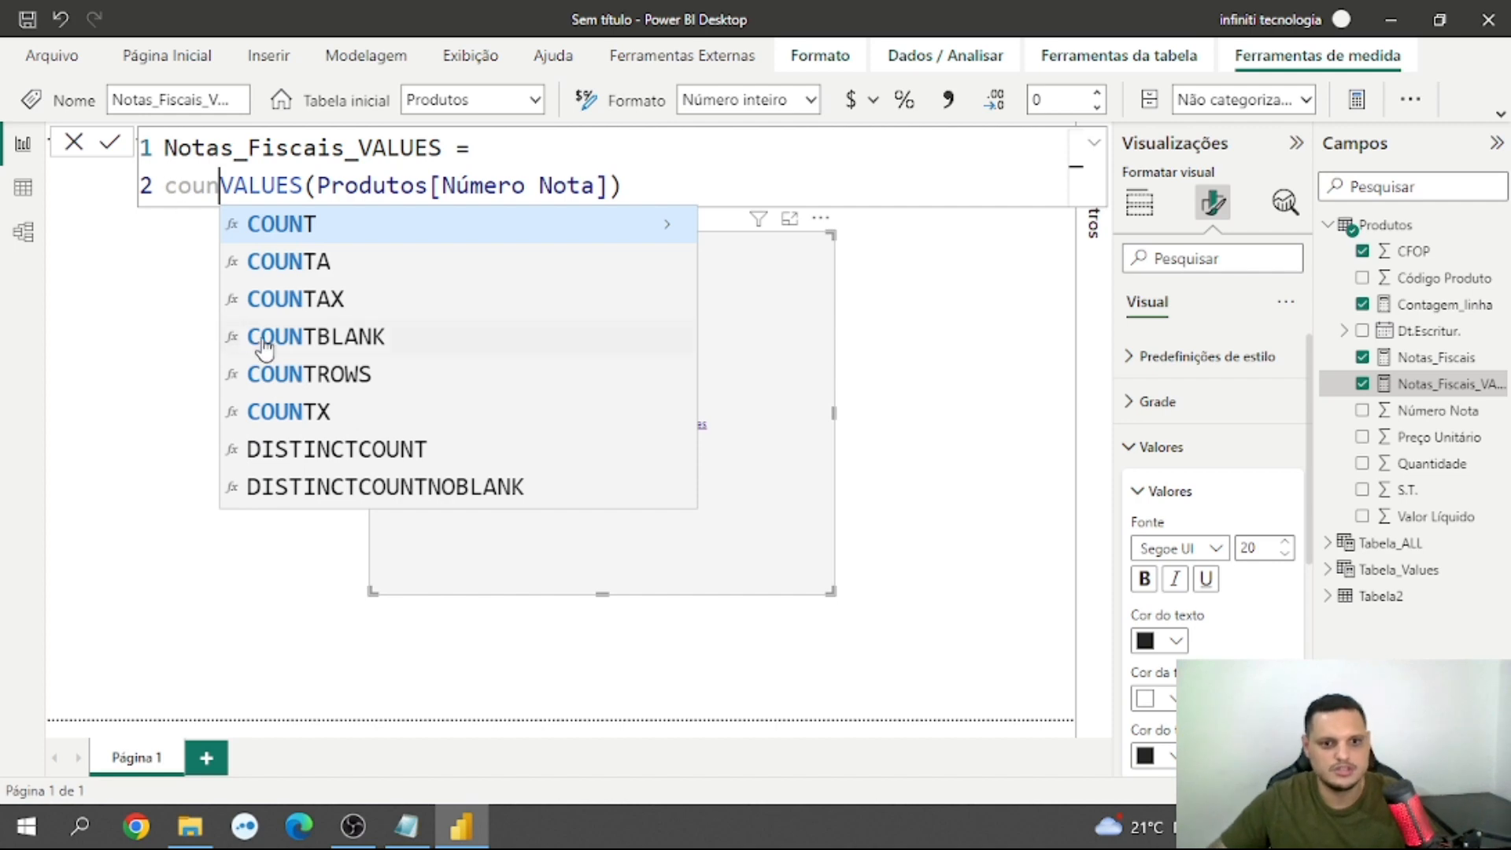
pyautogui.click(288, 374)
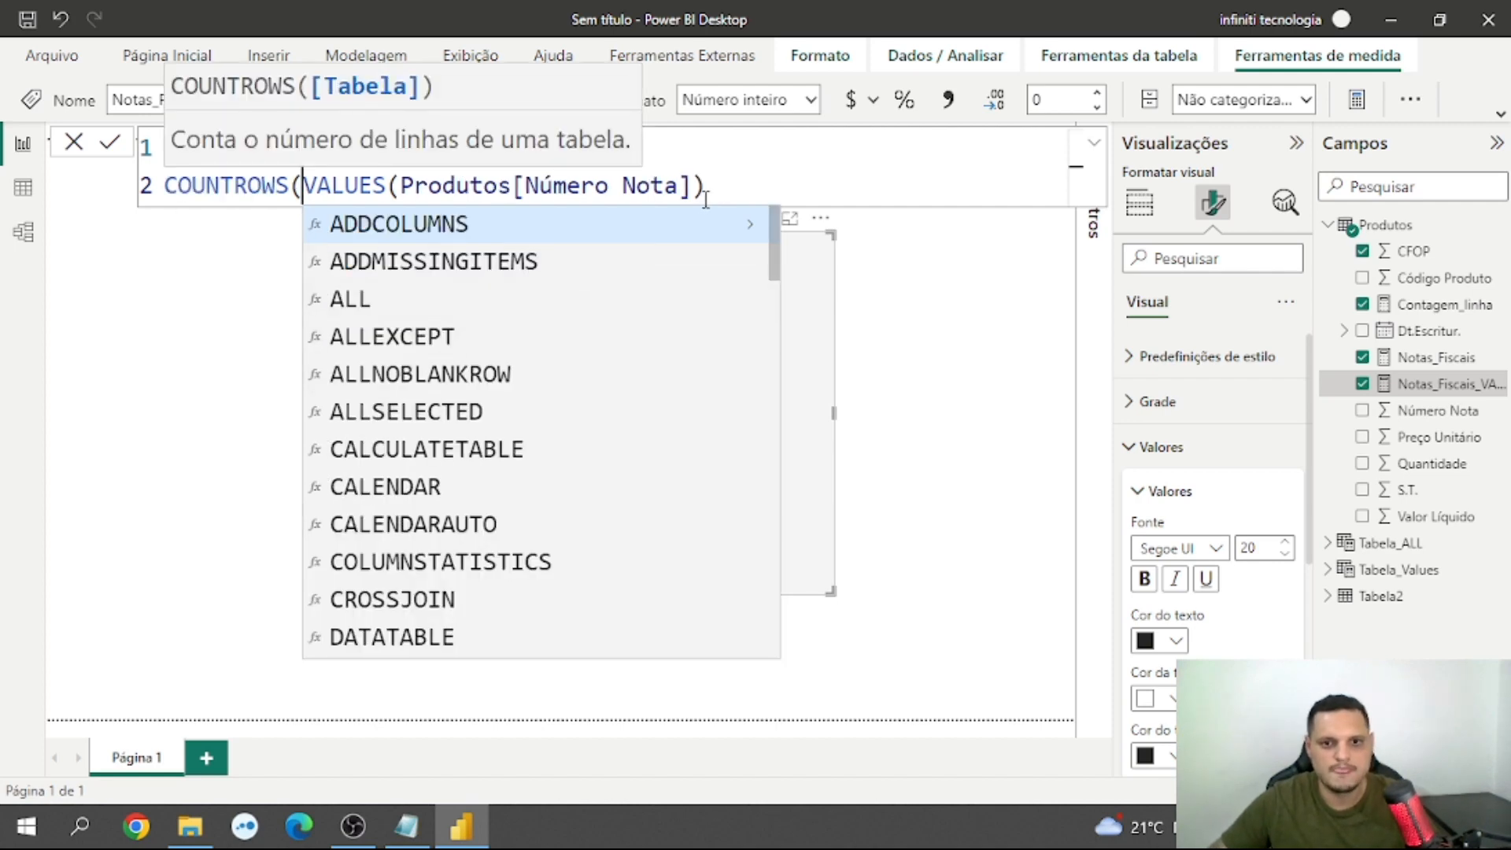
pyautogui.click(729, 181)
pyautogui.write(')')
pyautogui.press('Return')
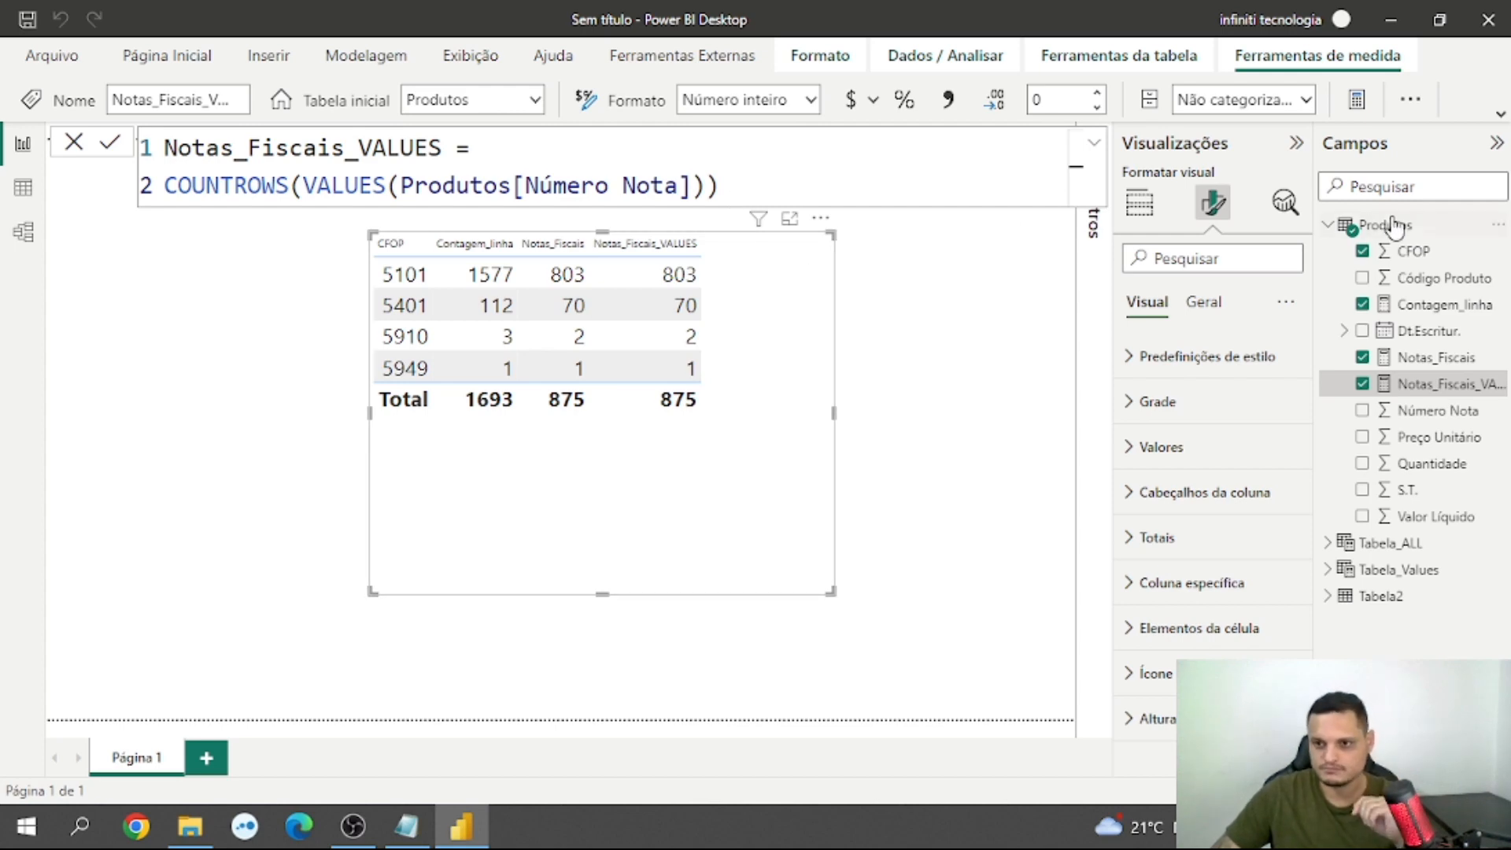
# Step: Create a new measure in the Produtos table, name it Notas_Fiscais_ALL and start a second formula line
pyautogui.click(1499, 228)
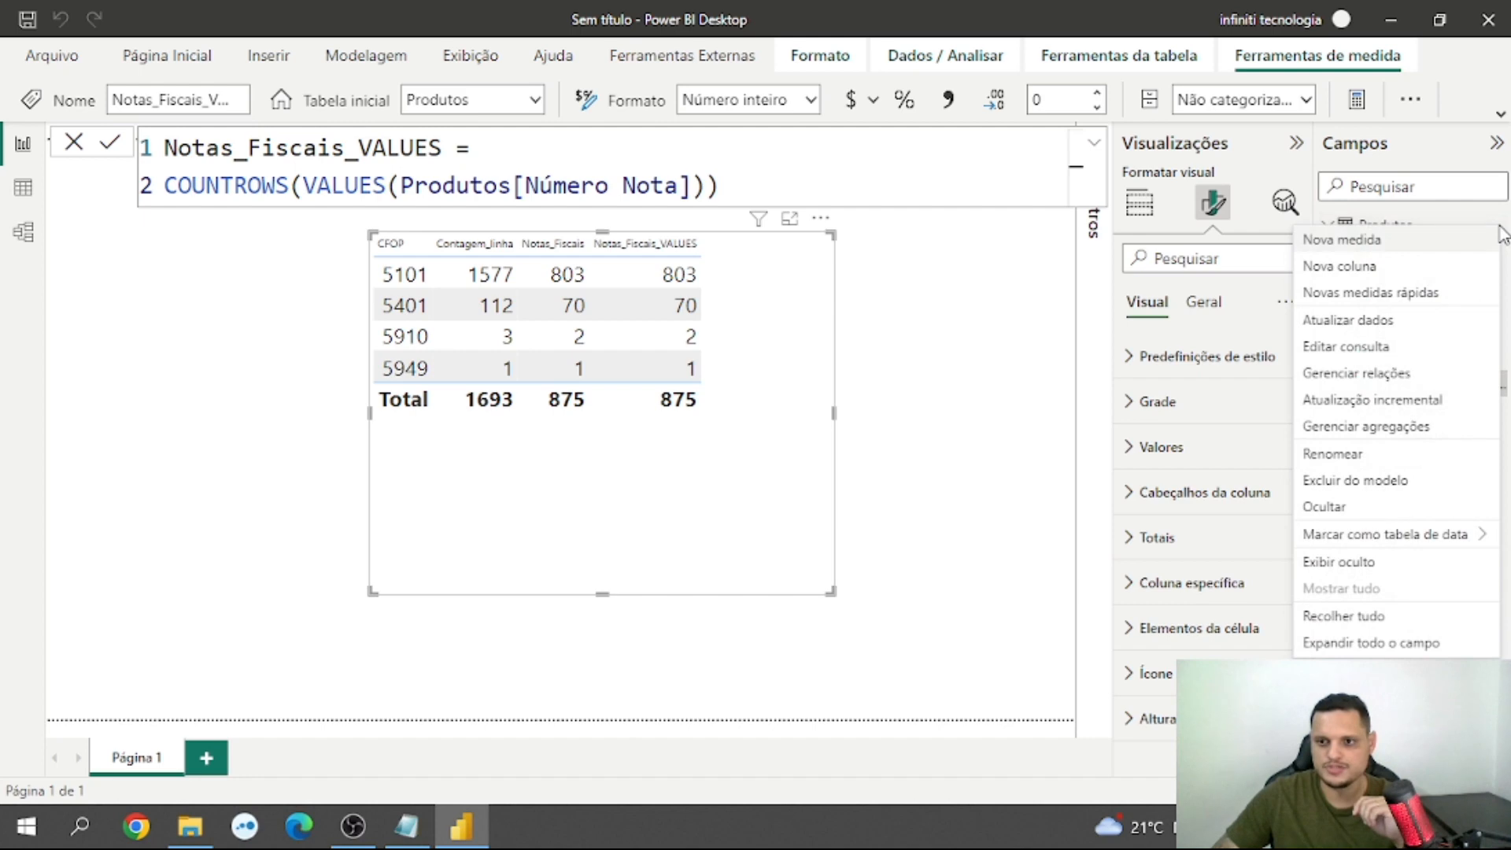
pyautogui.click(1344, 240)
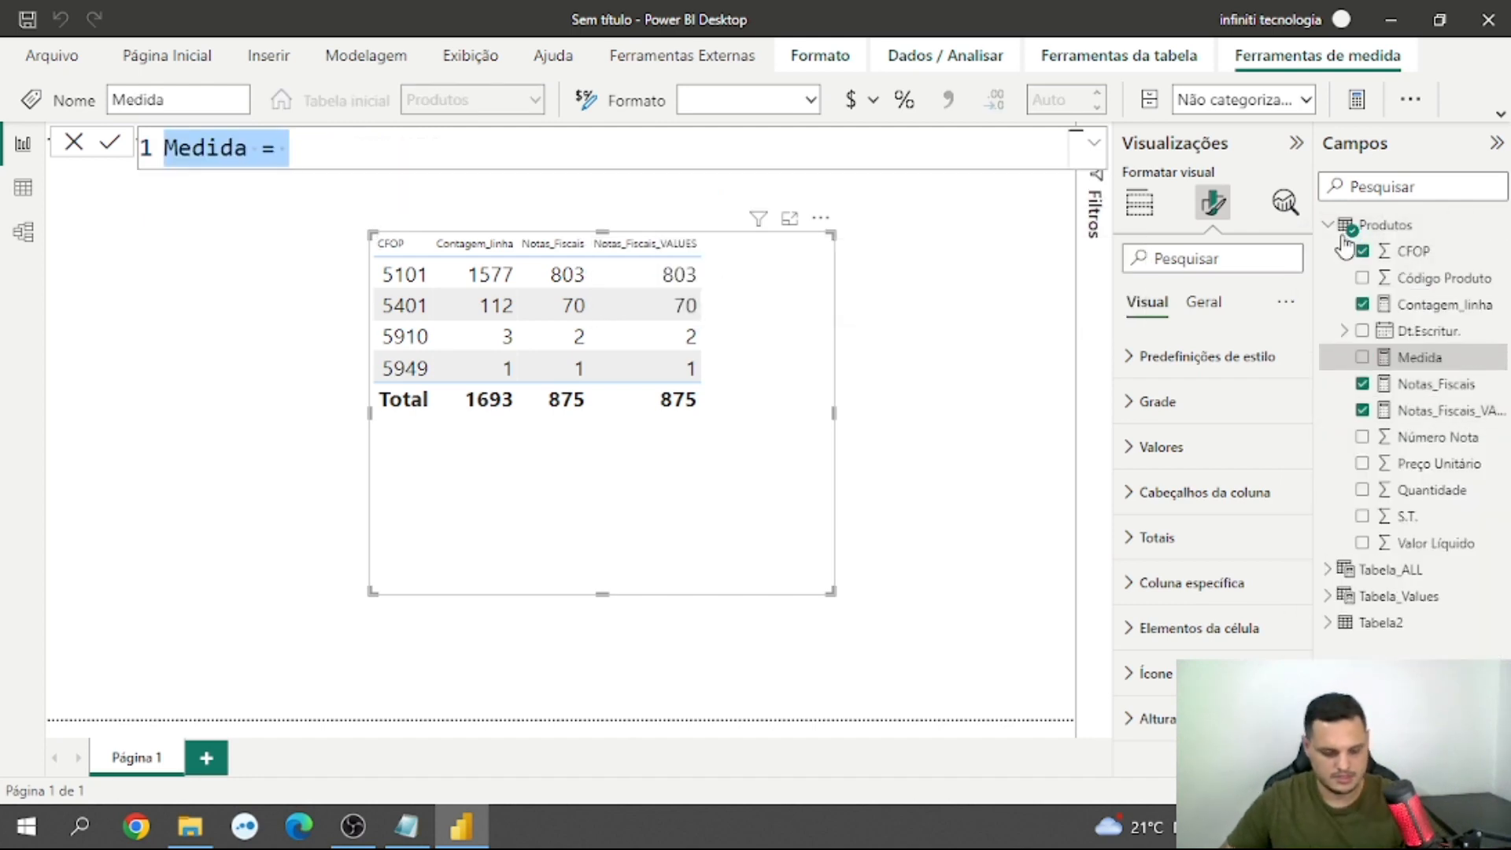
pyautogui.write('Notas')
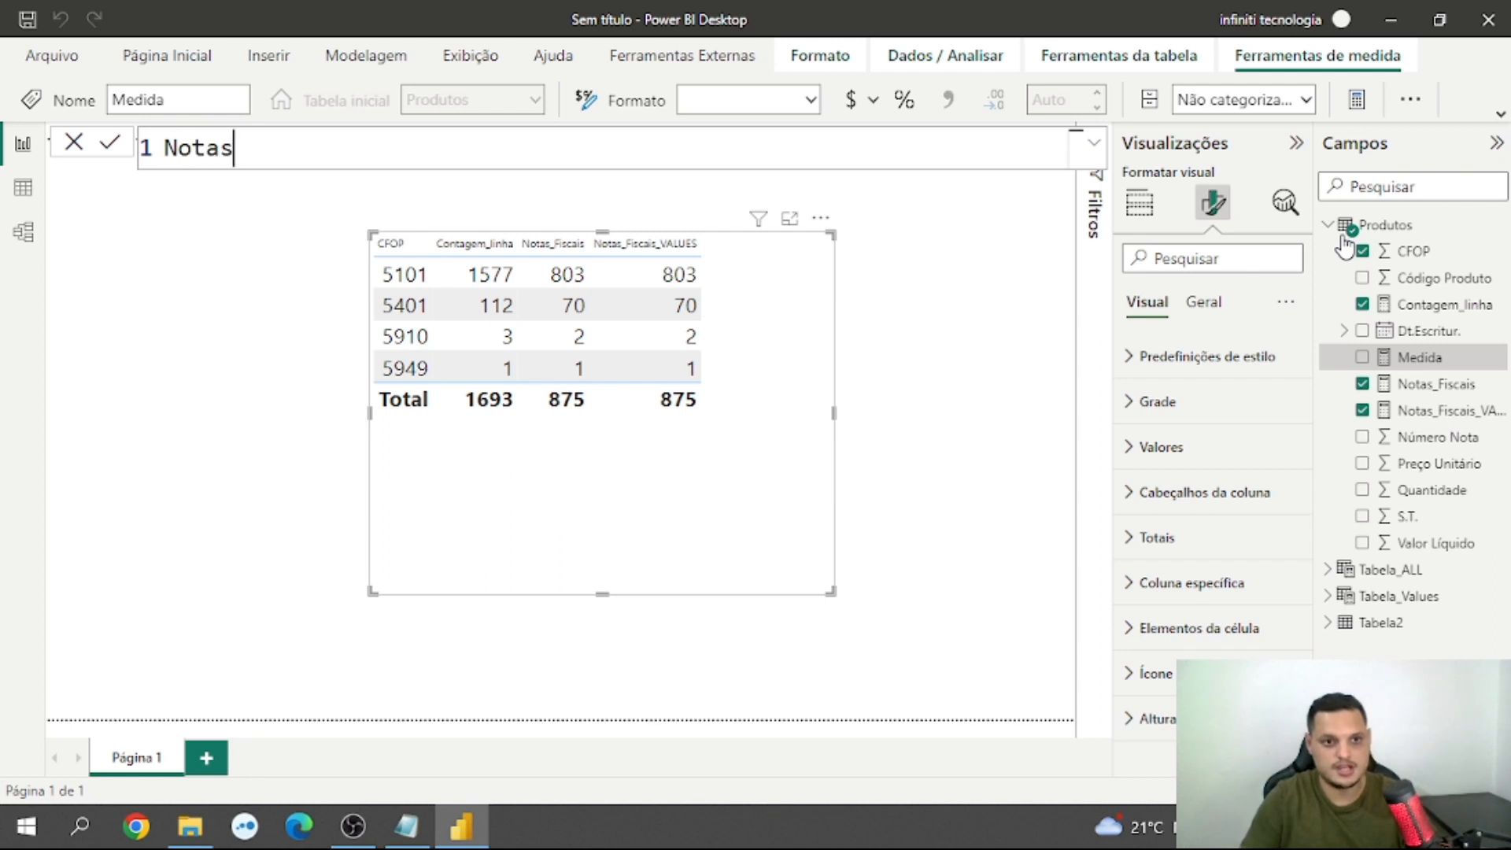
pyautogui.write('_F')
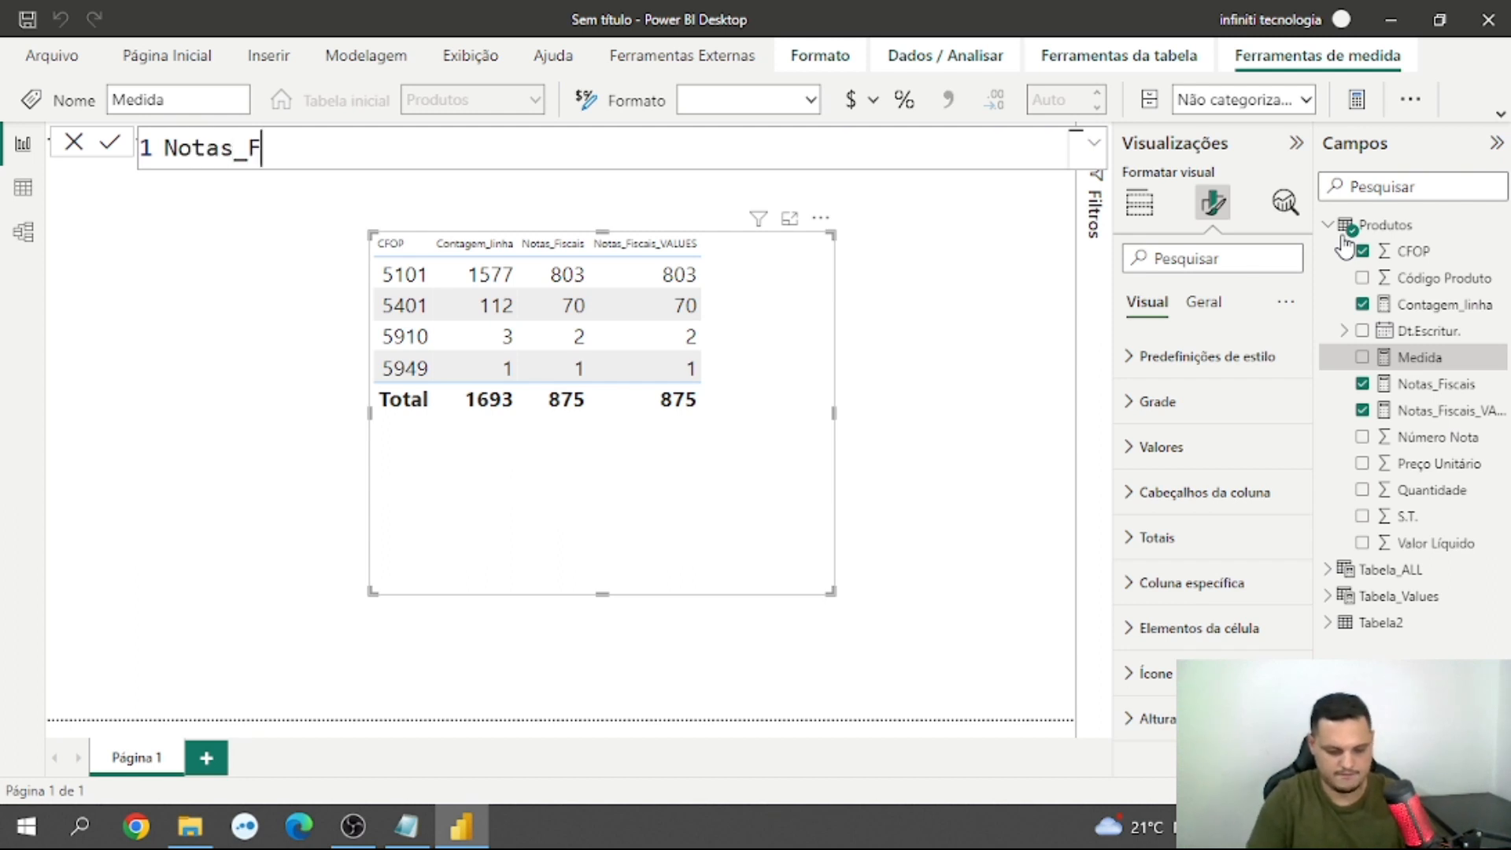
pyautogui.write('iscais_')
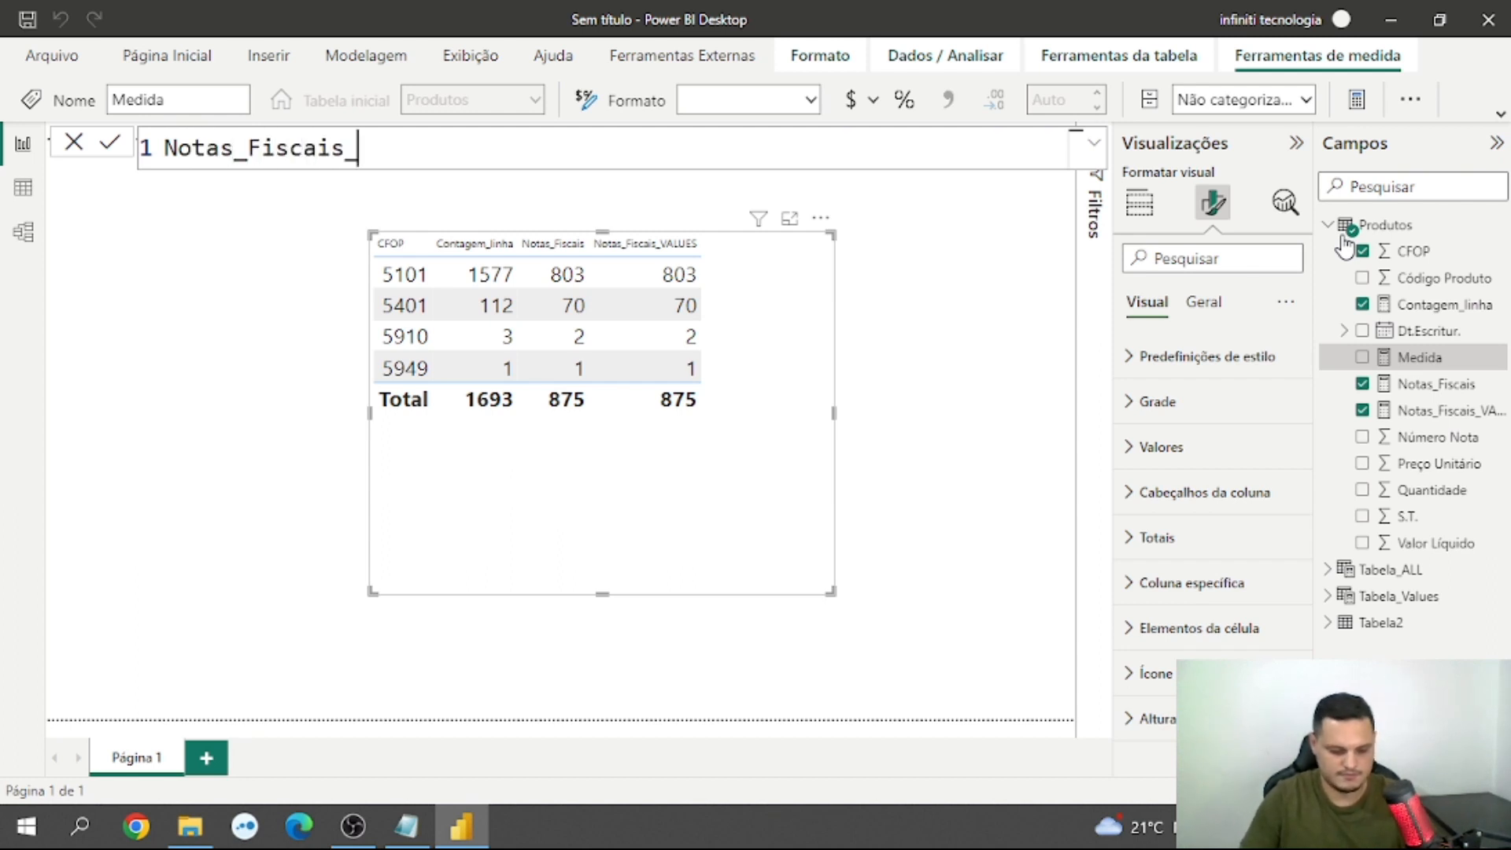
pyautogui.write('ALL')
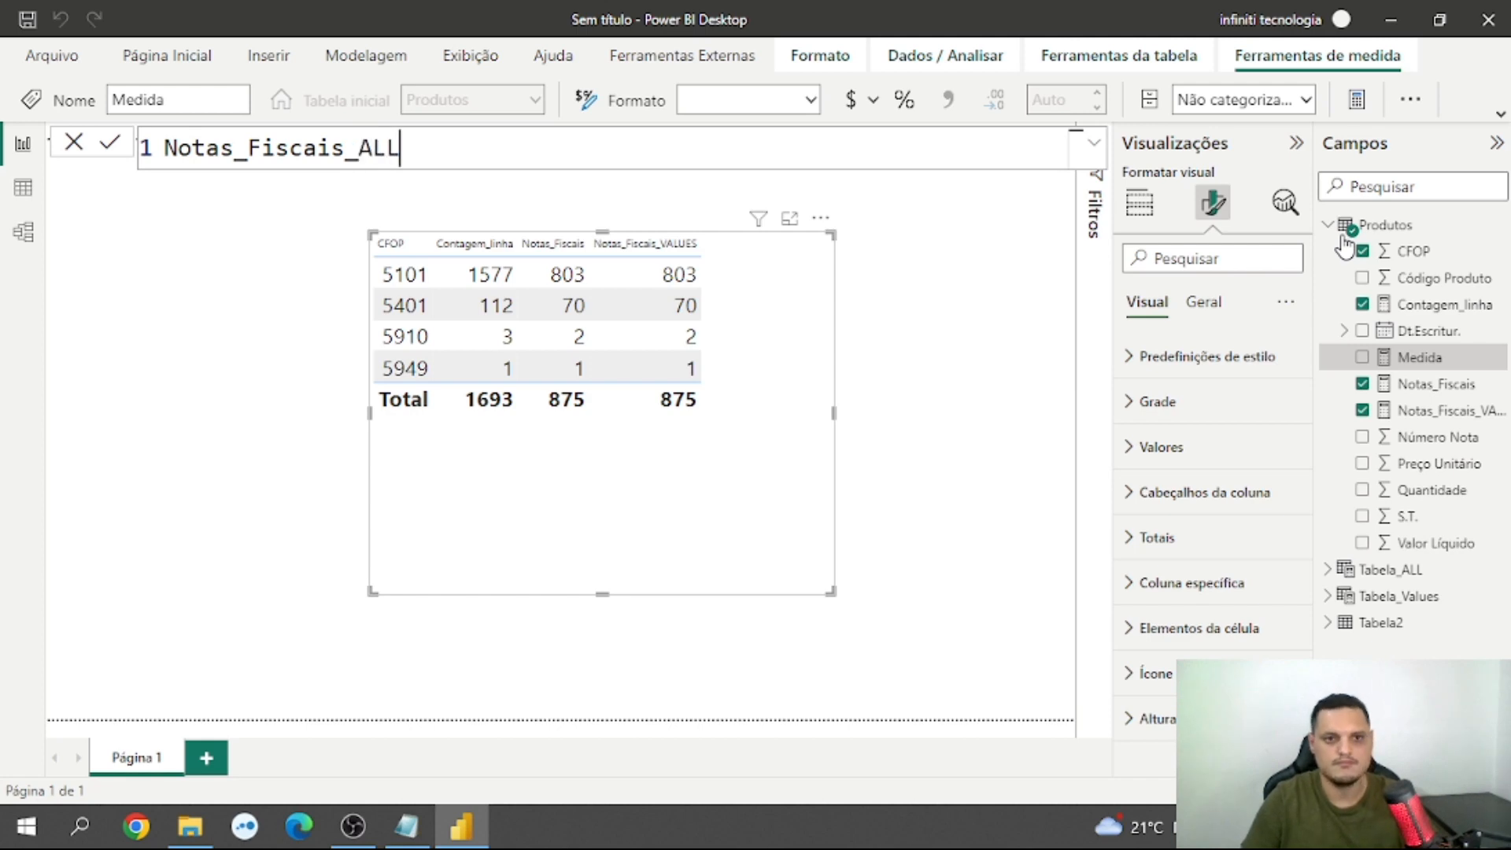
pyautogui.write('=')
pyautogui.hotkey('shift', 'Return')
pyautogui.write('al')
pyautogui.press('BackSpace')
pyautogui.press('BackSpace')
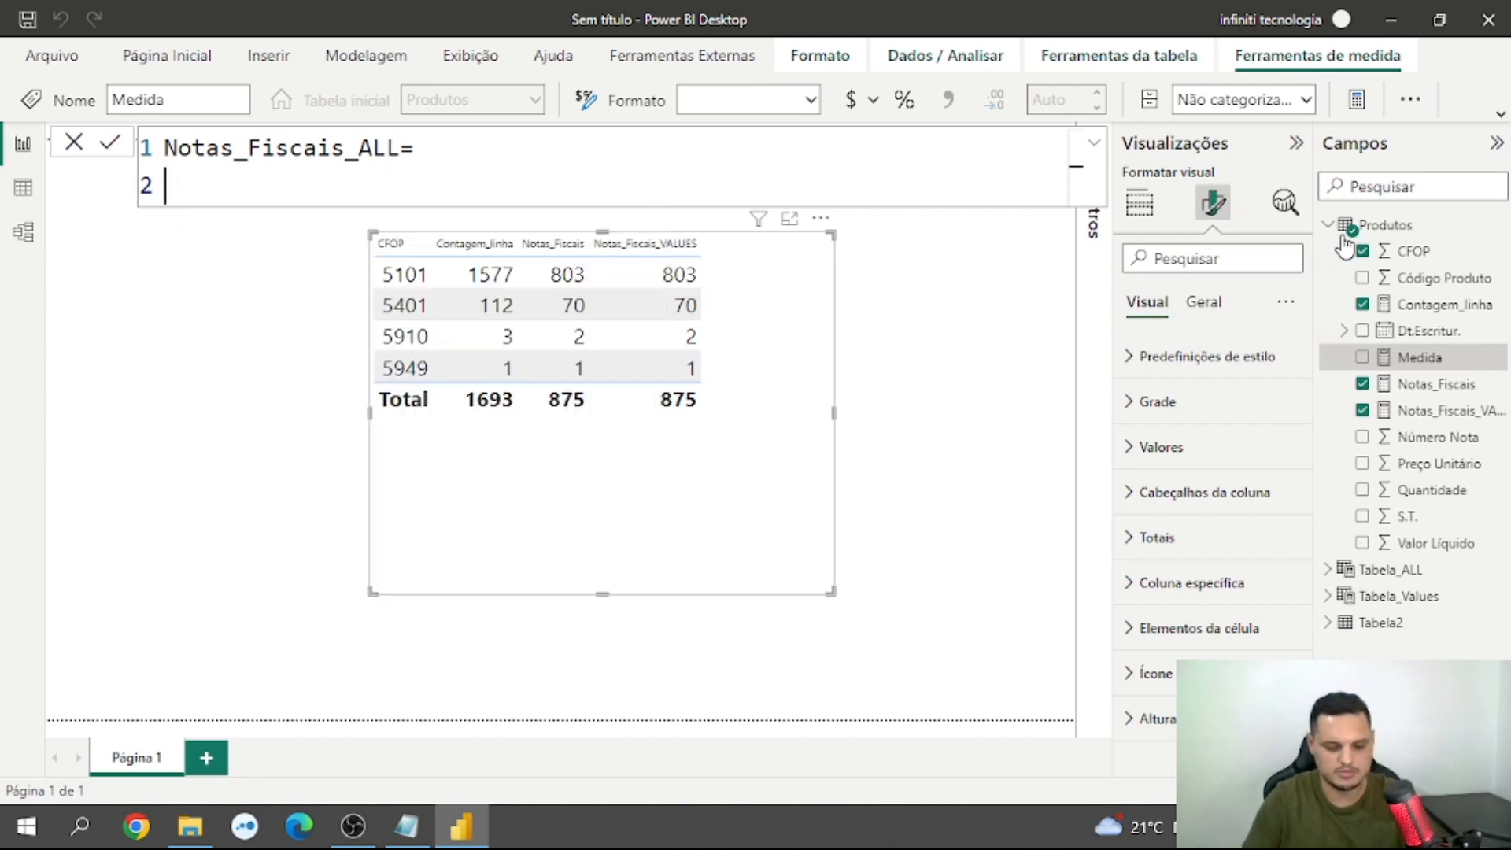
# Step: Insert the COUNTROWS function as the outer function of the Notas_Fiscais_ALL formula
pyautogui.write('coun')
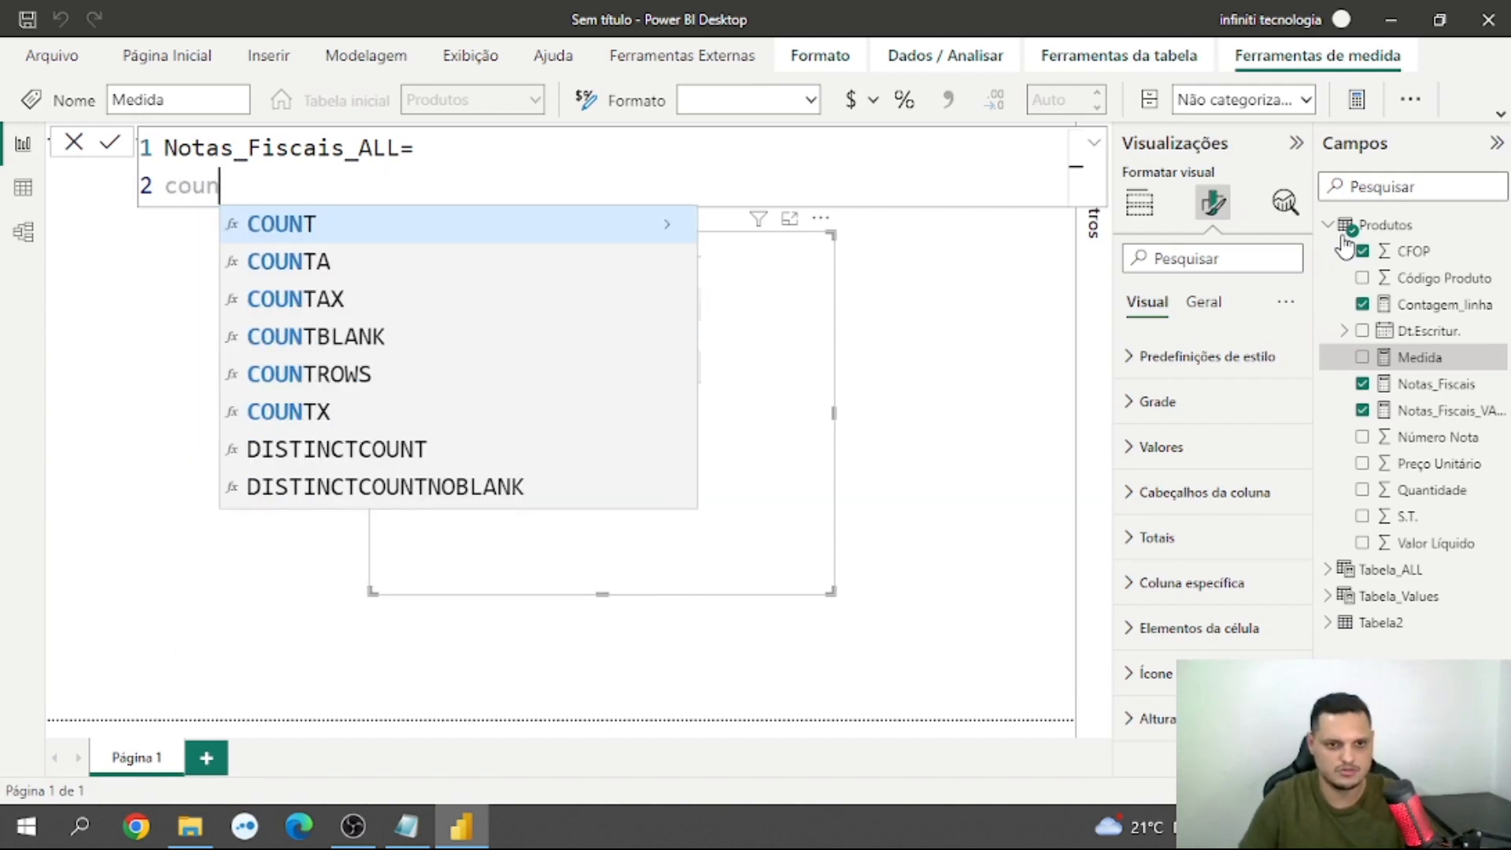
pyautogui.press('Down')
pyautogui.press('Down')
pyautogui.press('Down')
pyautogui.press('Down')
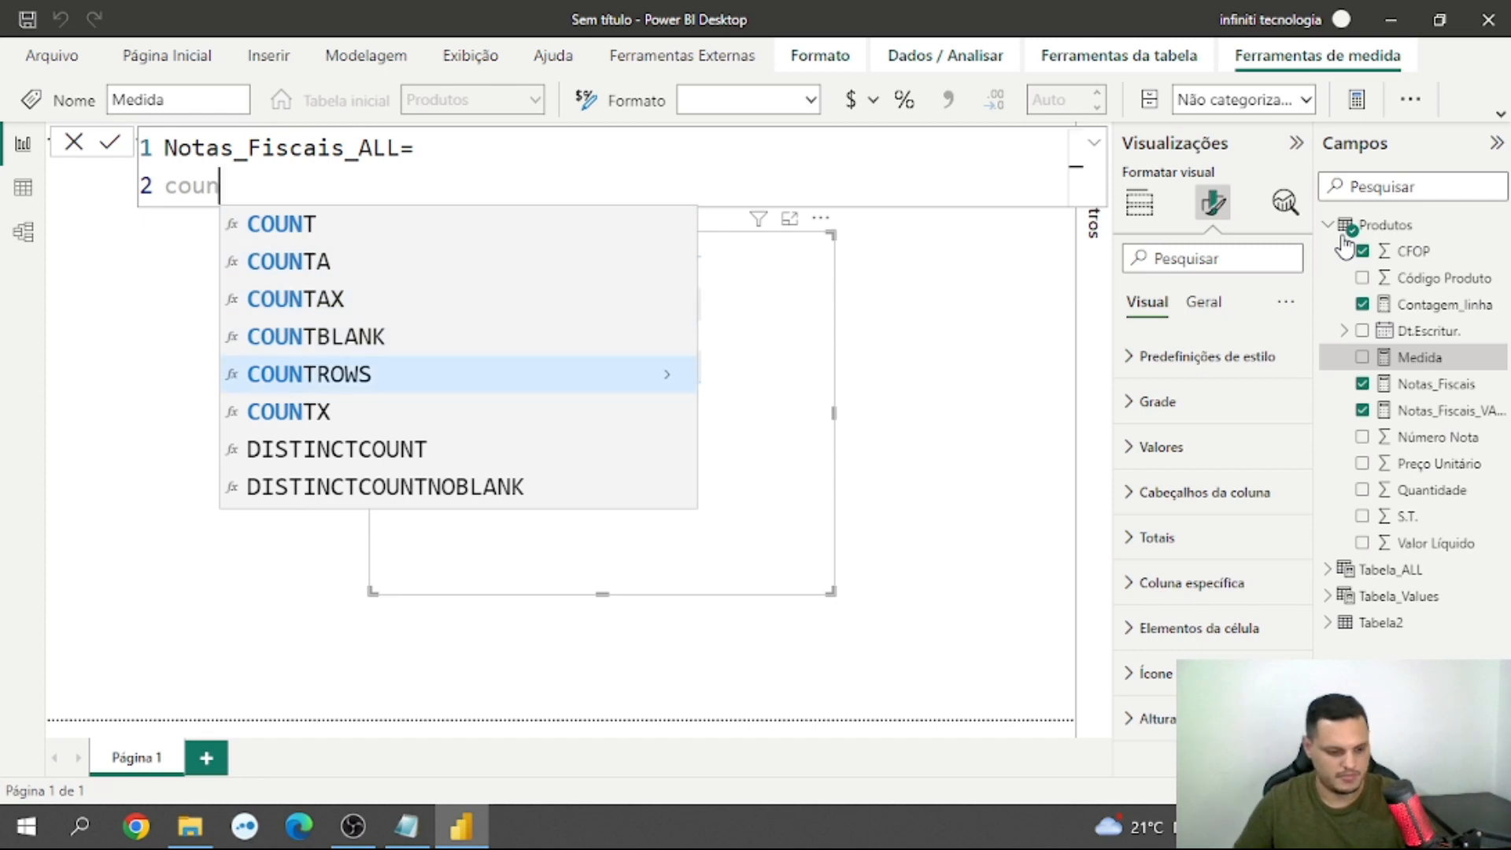
pyautogui.press('Tab')
# Step: Nest ALL(Produtos[Número Nota]) inside COUNTROWS, close the formula and commit the Notas_Fiscais_ALL measure
pyautogui.write('all')
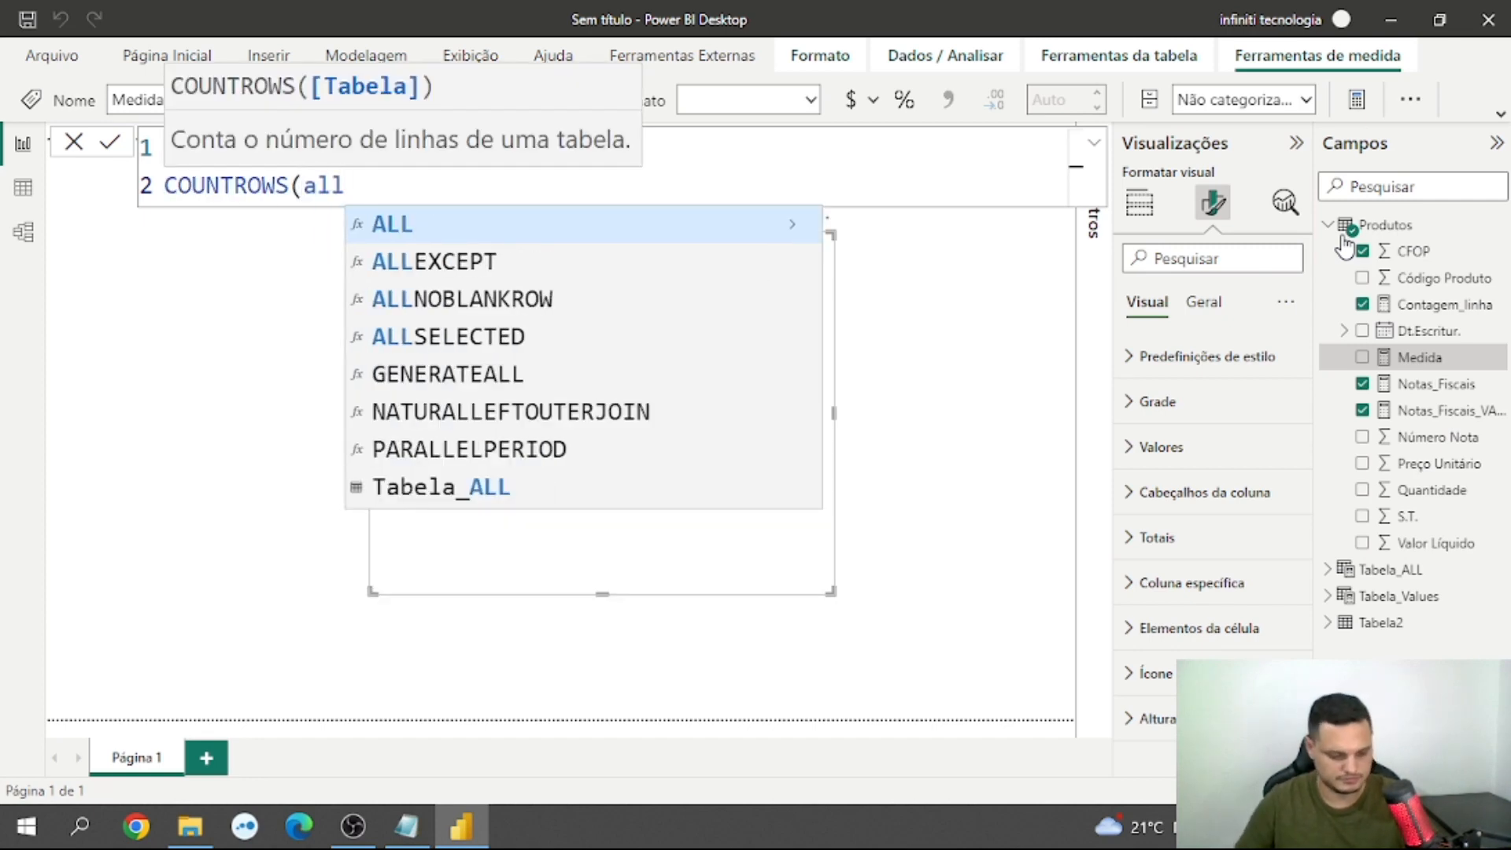
pyautogui.press('Tab')
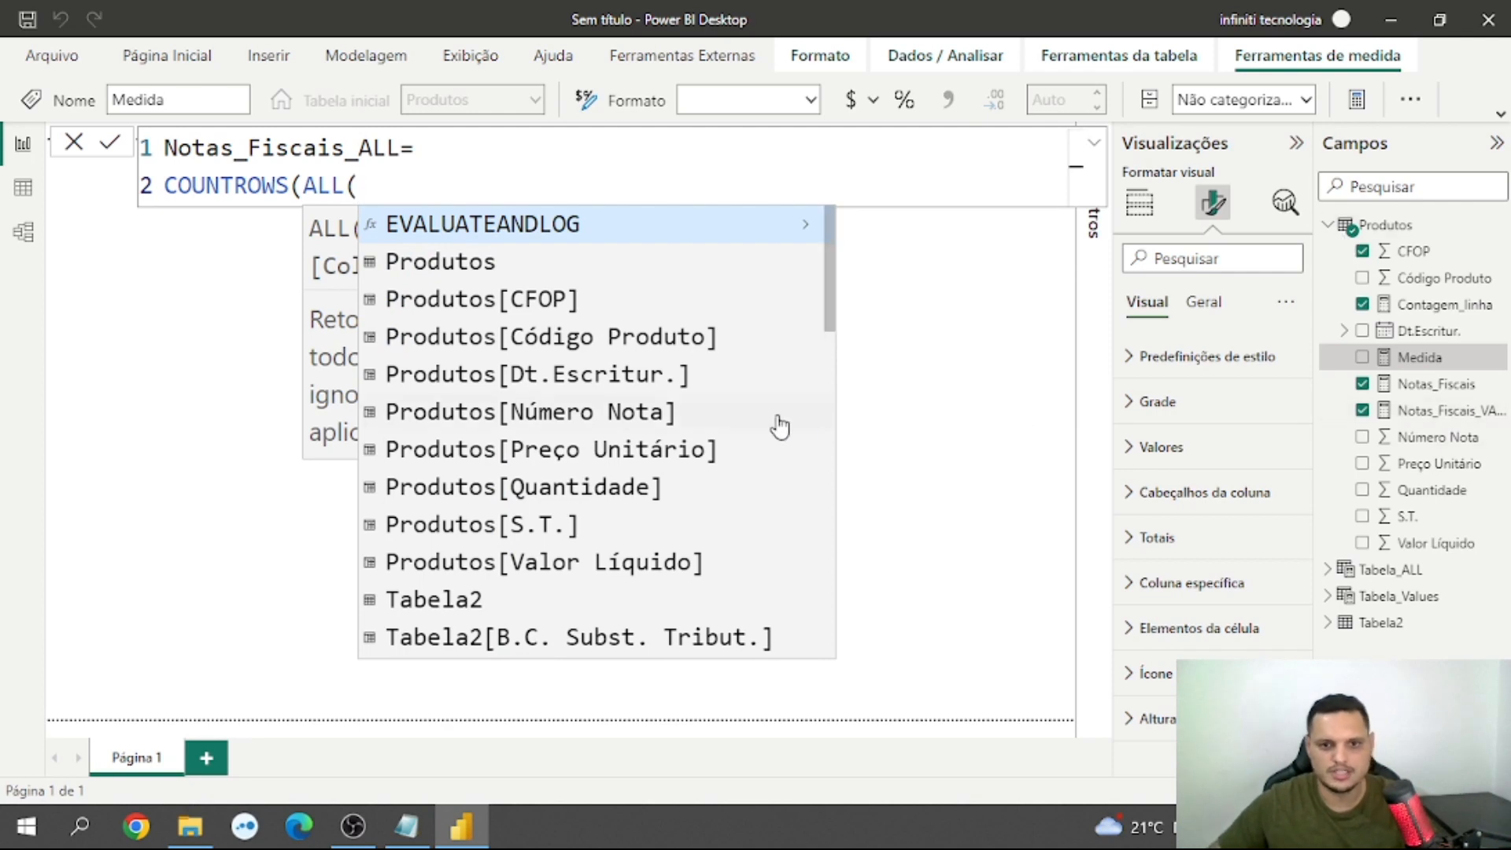
pyautogui.click(641, 414)
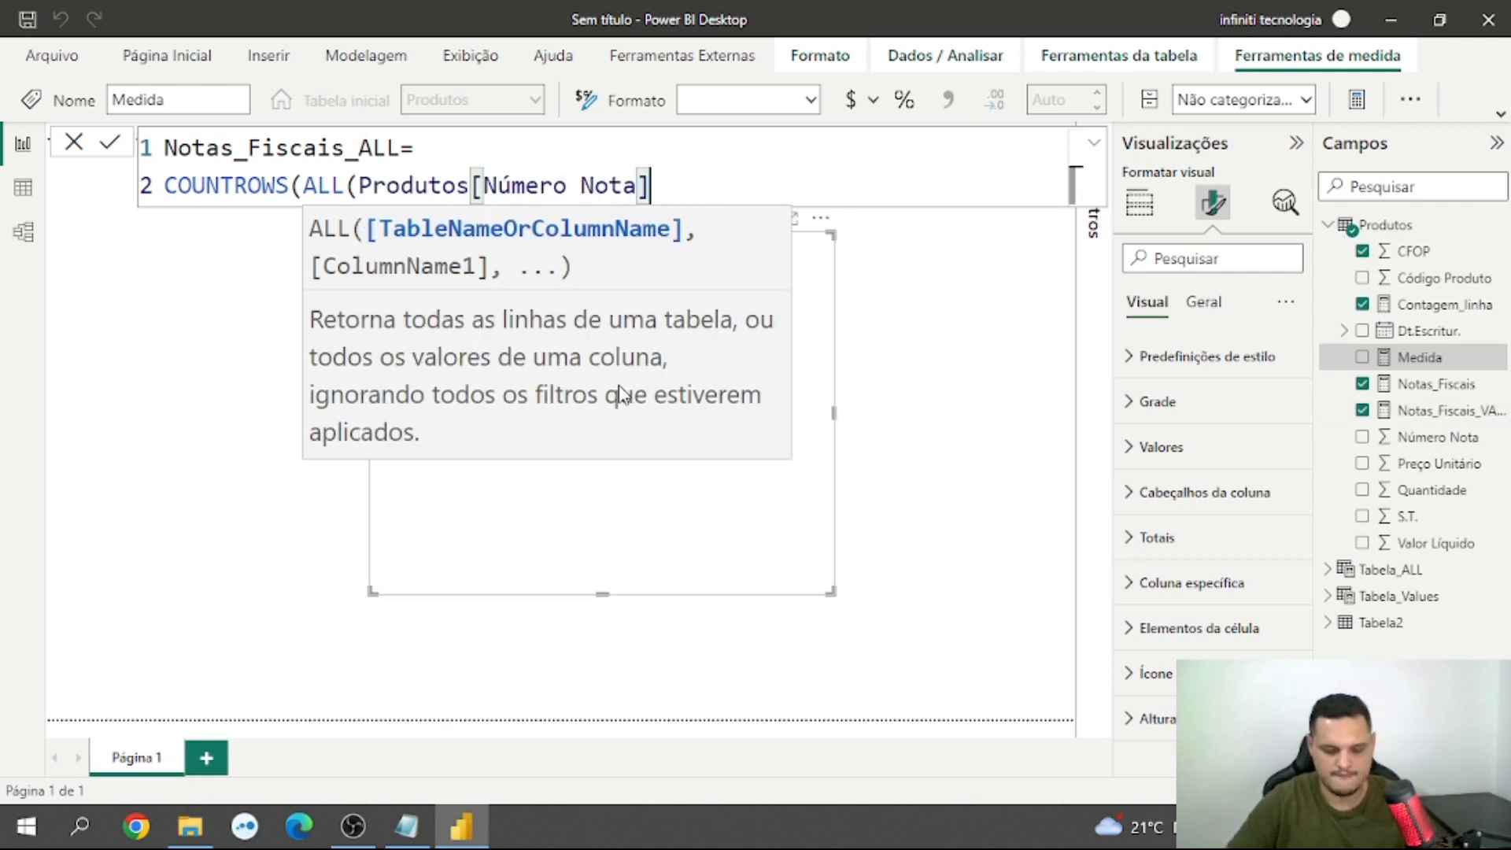
pyautogui.write(')')
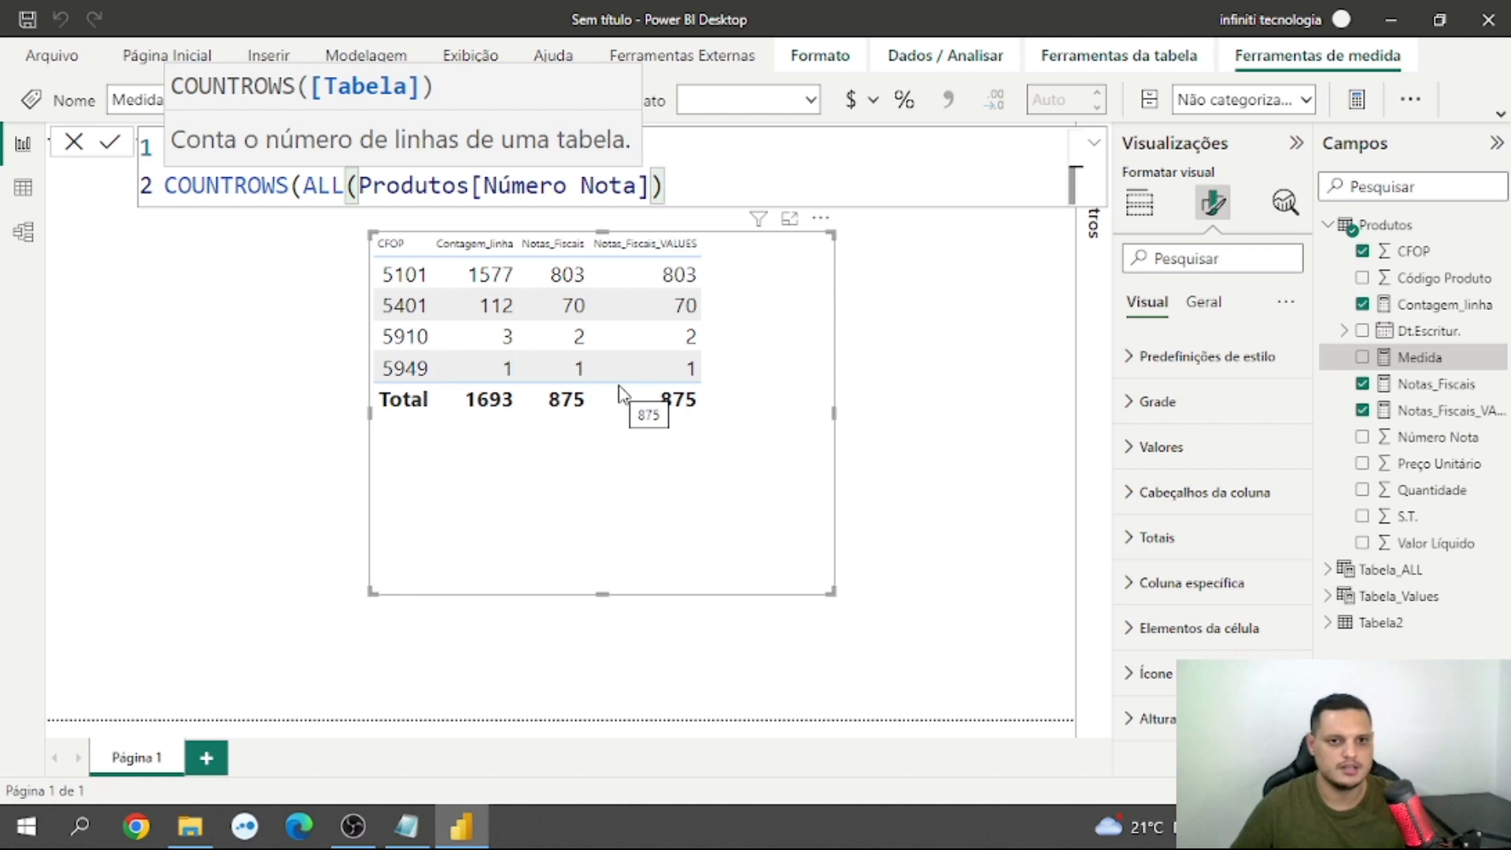
pyautogui.write(')')
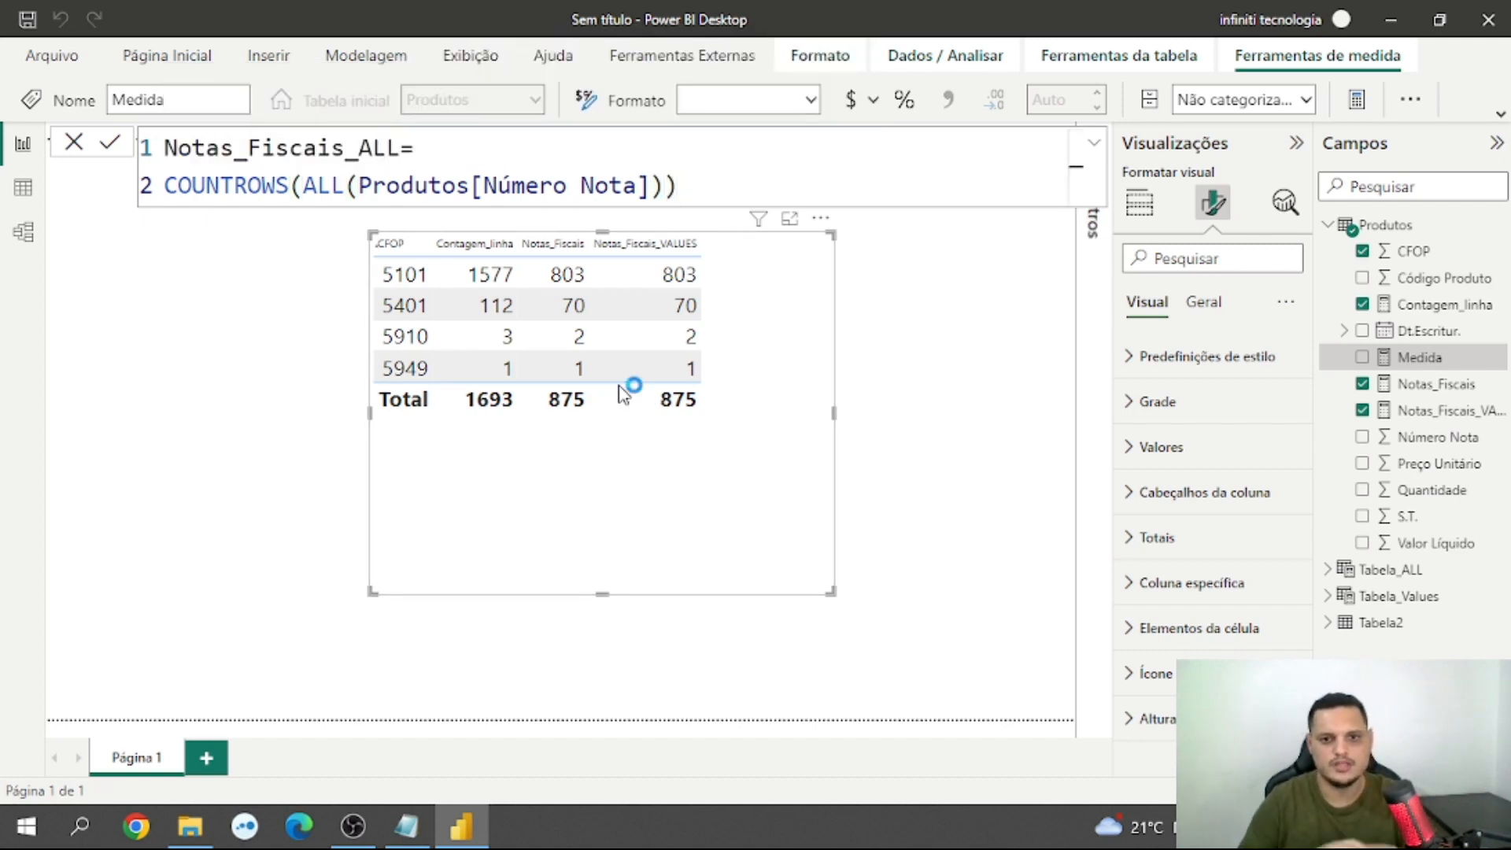
pyautogui.press('Return')
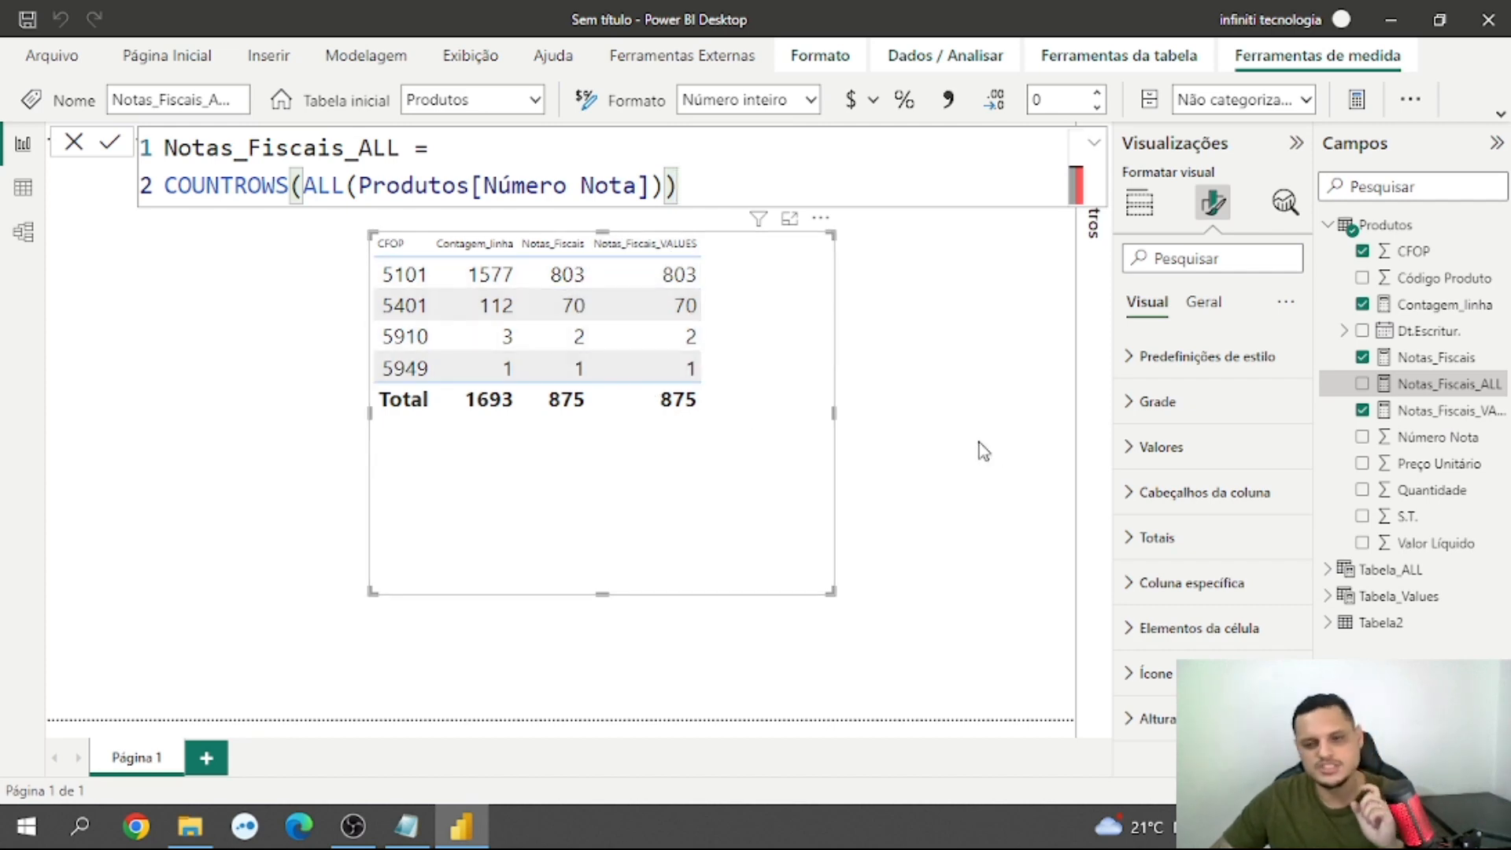
# Step: Add the Notas_Fiscais_ALL measure to the table visual and sort the visual by Notas_Fiscais_VALUES in descending order
pyautogui.click(1436, 410)
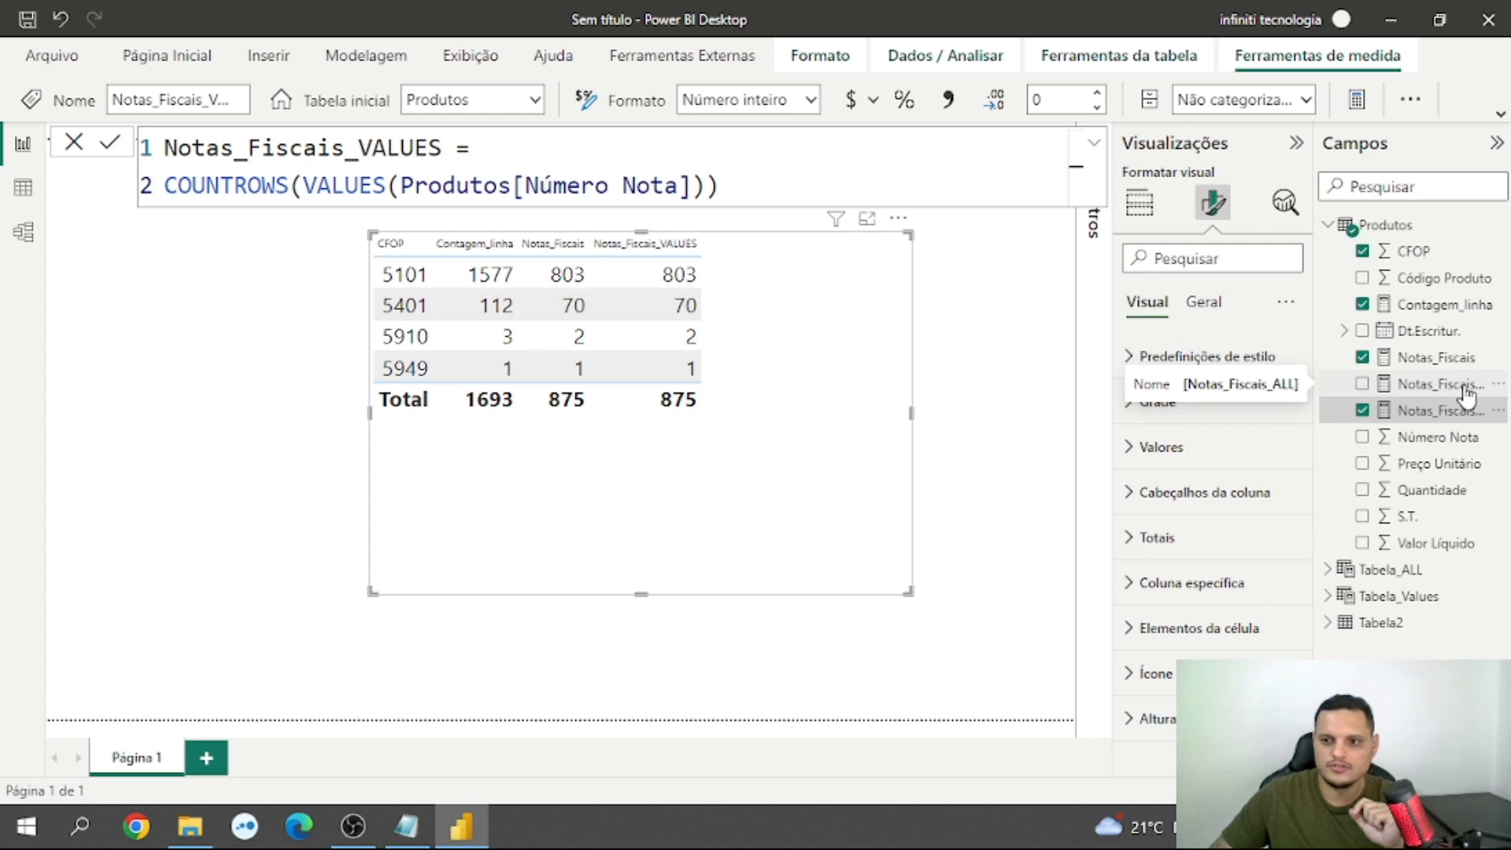
pyautogui.moveTo(1466, 391); pyautogui.dragTo(870, 290)
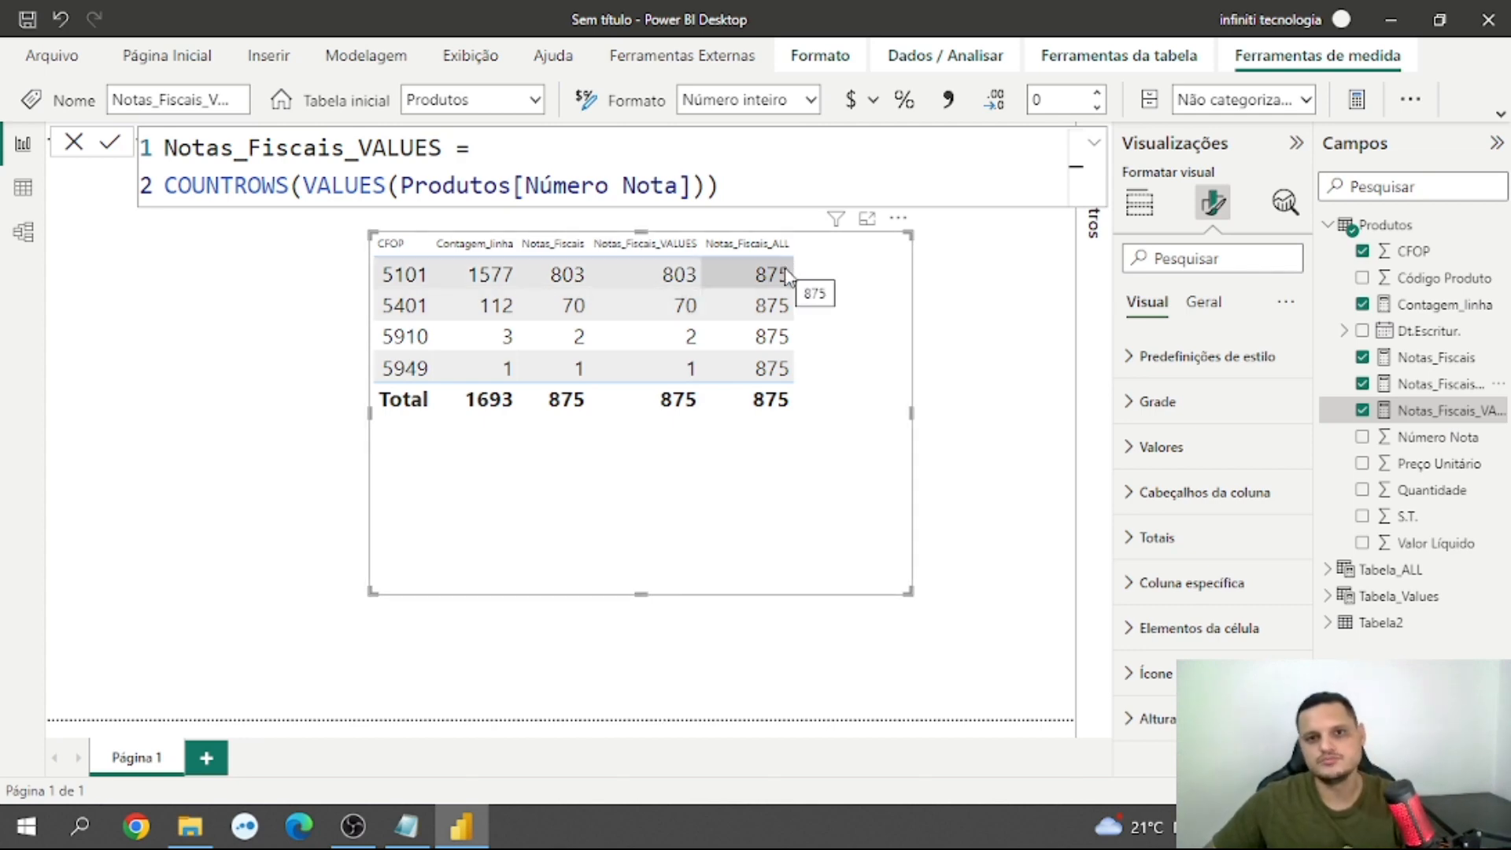
pyautogui.click(645, 243)
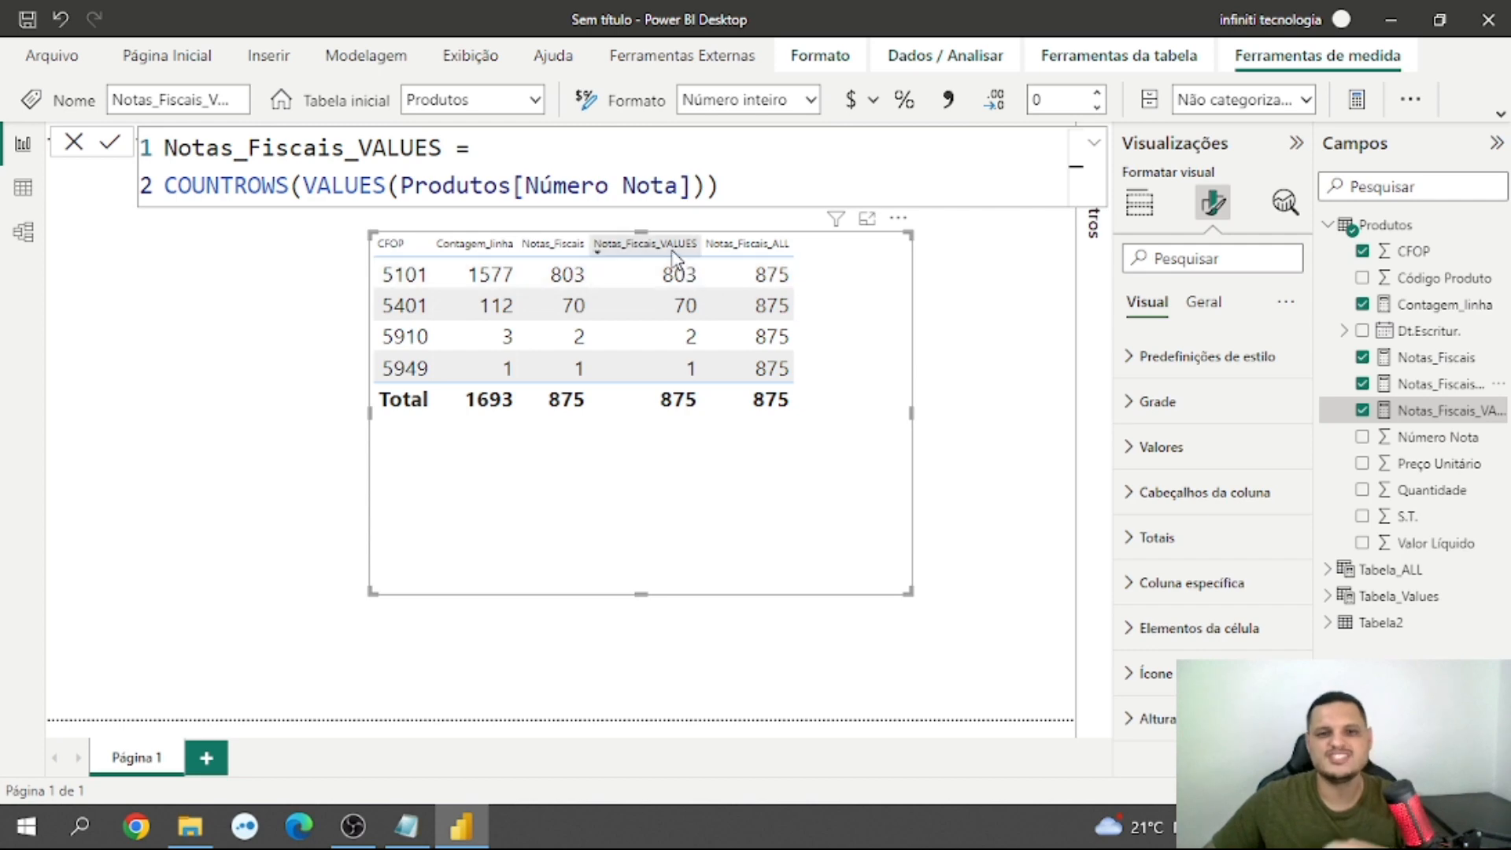